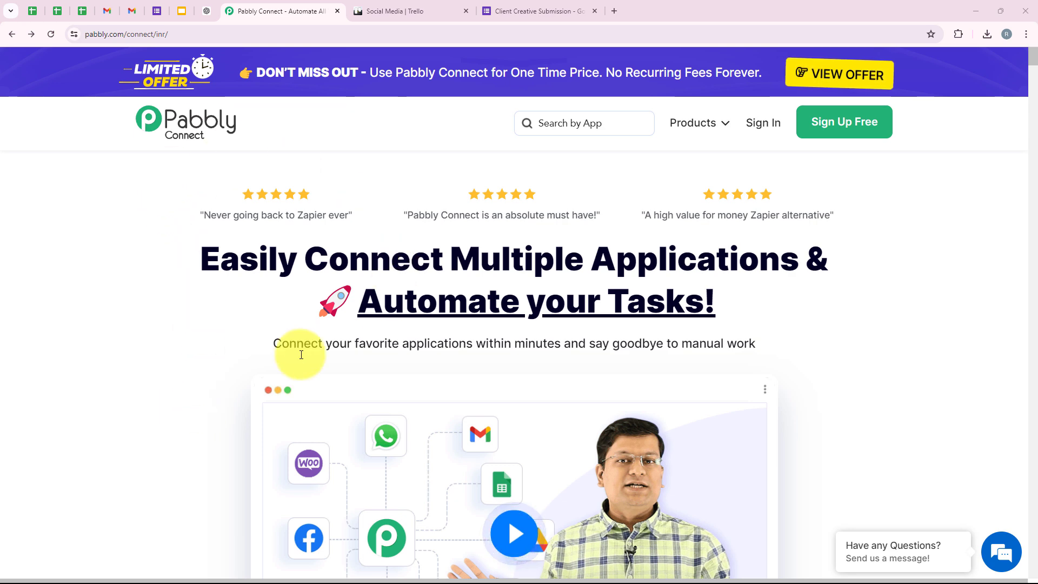
Step: Review the Client Creative Submission form and Social Media Trello board, then return to the Pabbly website
left_click(498, 11)
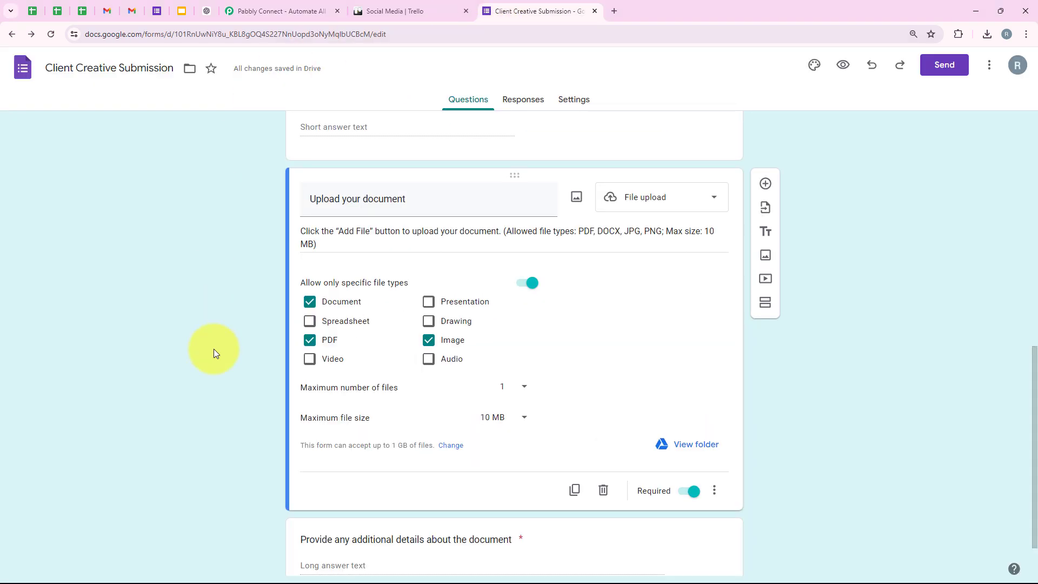
scroll(213, 349, "up", 10)
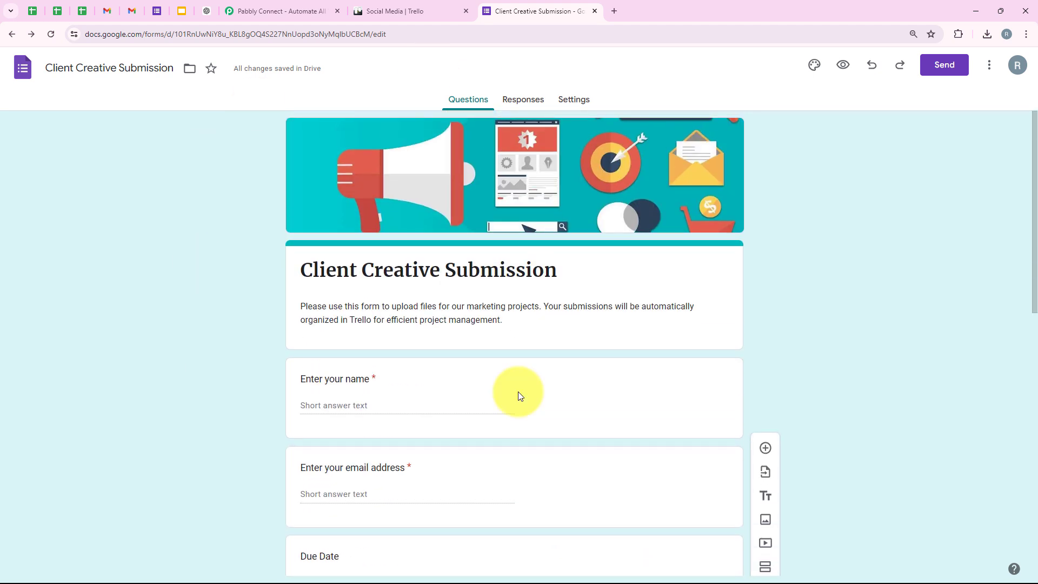
left_click(360, 11)
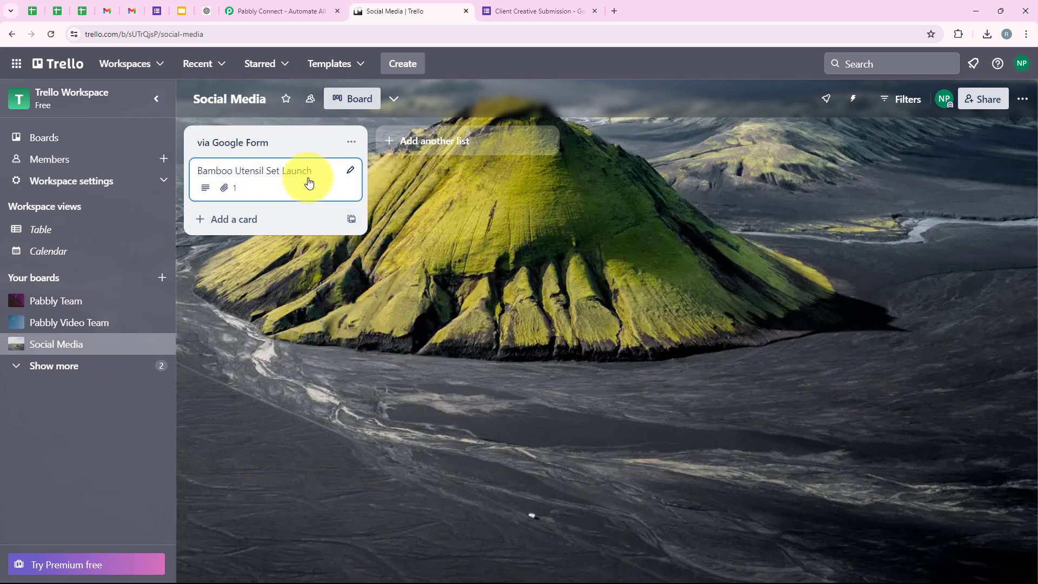
left_click(569, 10)
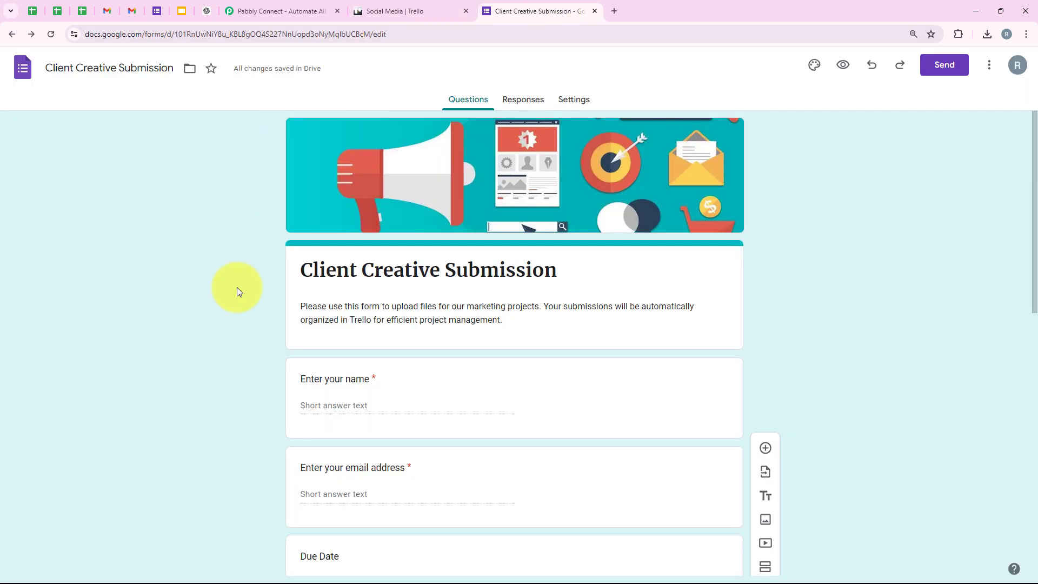
left_click(453, 6)
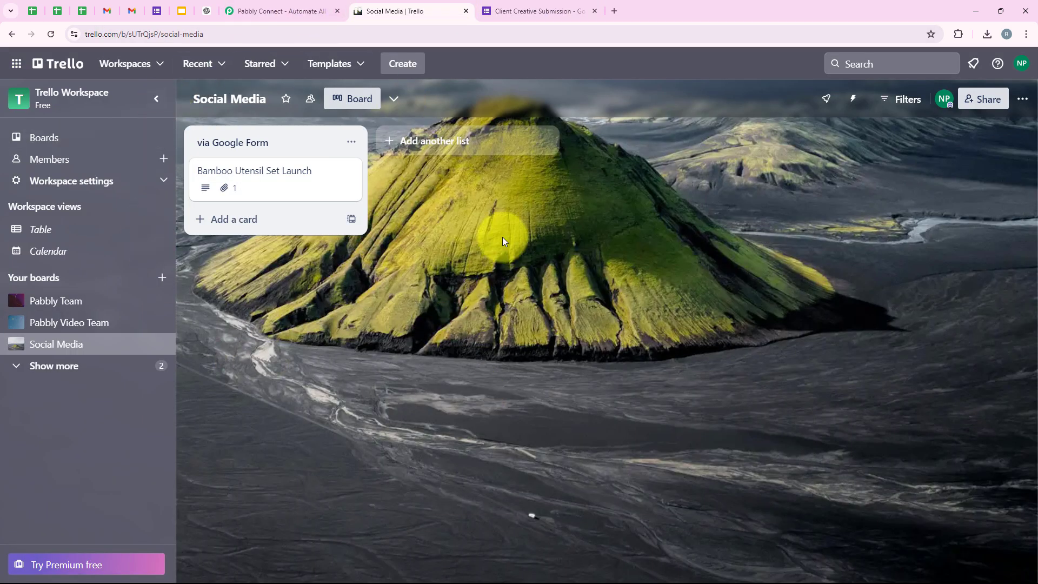
left_click(254, 18)
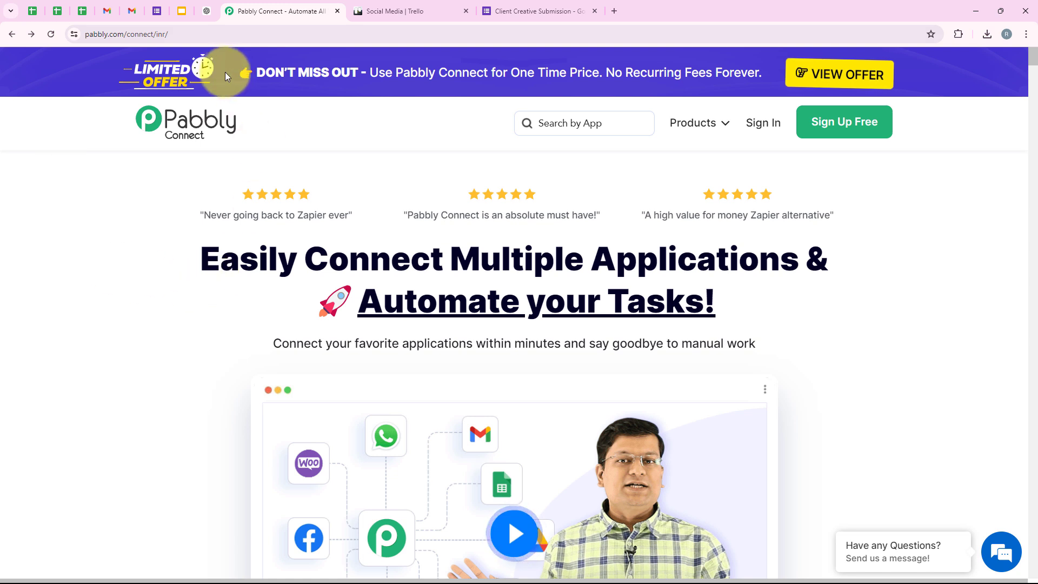
Step: Sign in to the Pabbly account
left_click(197, 28)
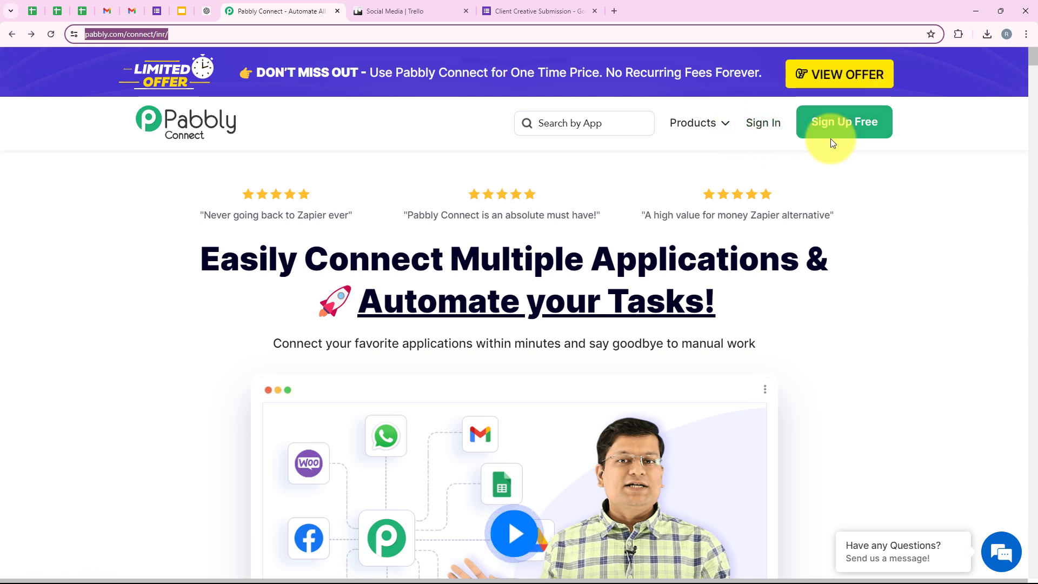
left_click(852, 173)
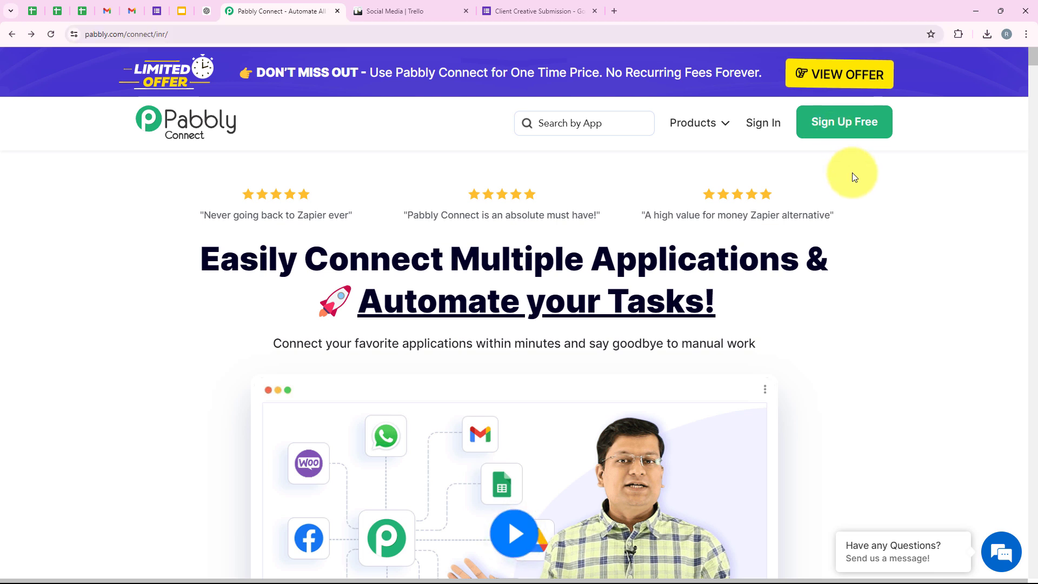
left_click(761, 124)
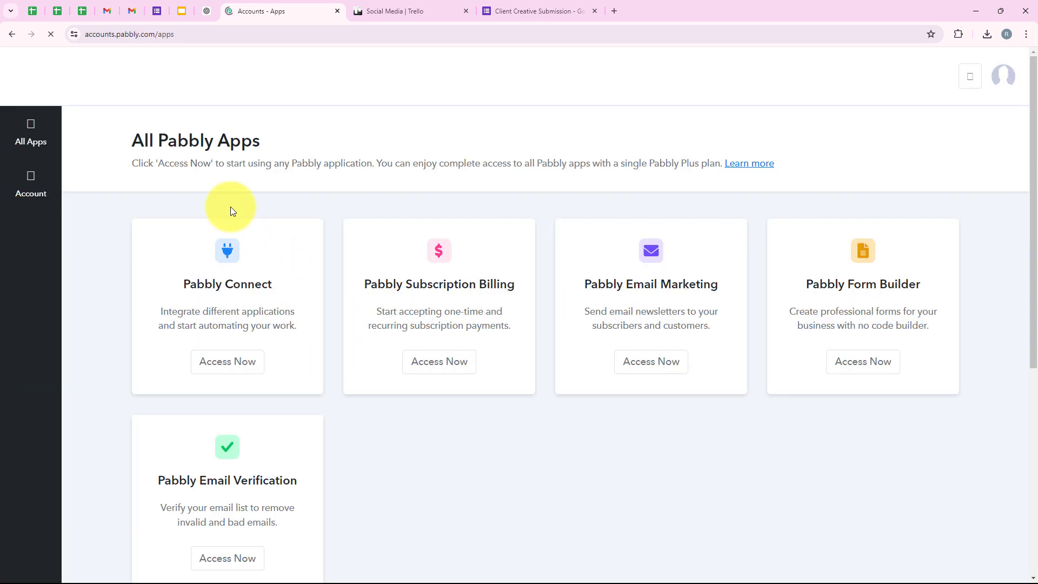
Step: Launch Pabbly Connect from the All Pabbly Apps list to reach its Dashboard
left_click_drag(133, 142, 271, 144)
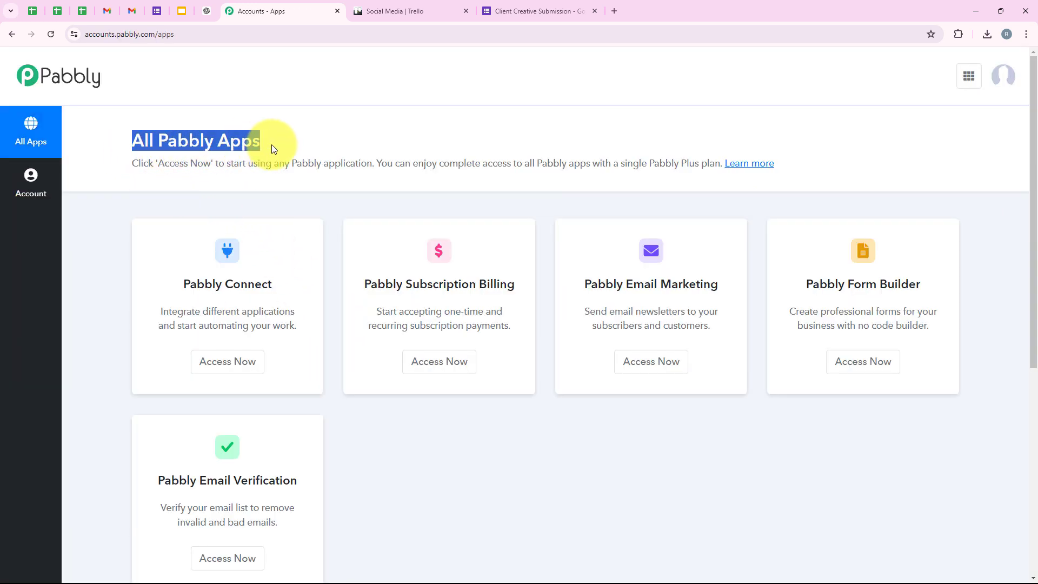
left_click(271, 144)
scroll(336, 362, "down", 2)
scroll(355, 443, "up", 2)
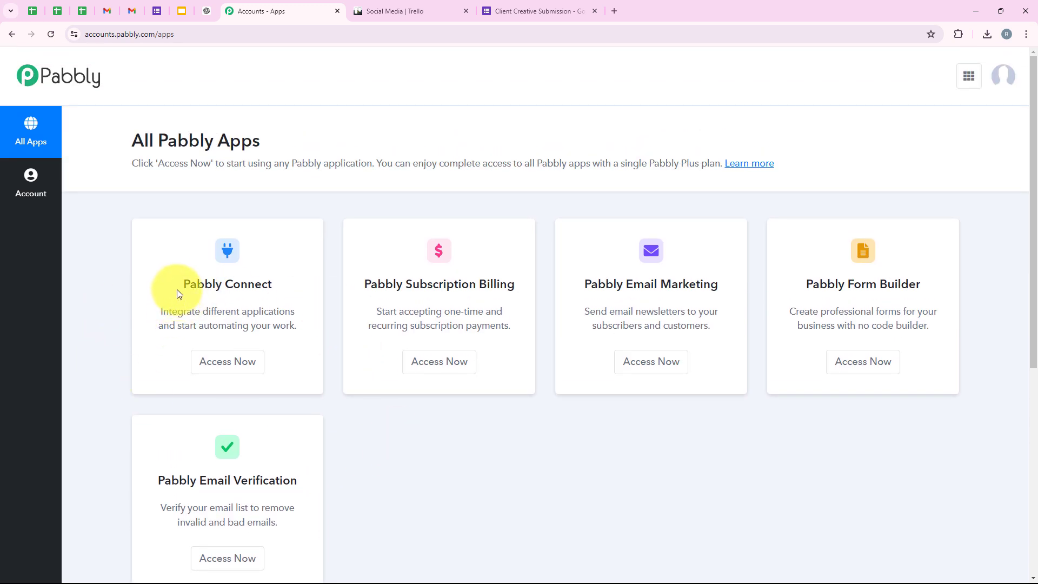
left_click_drag(179, 287, 274, 286)
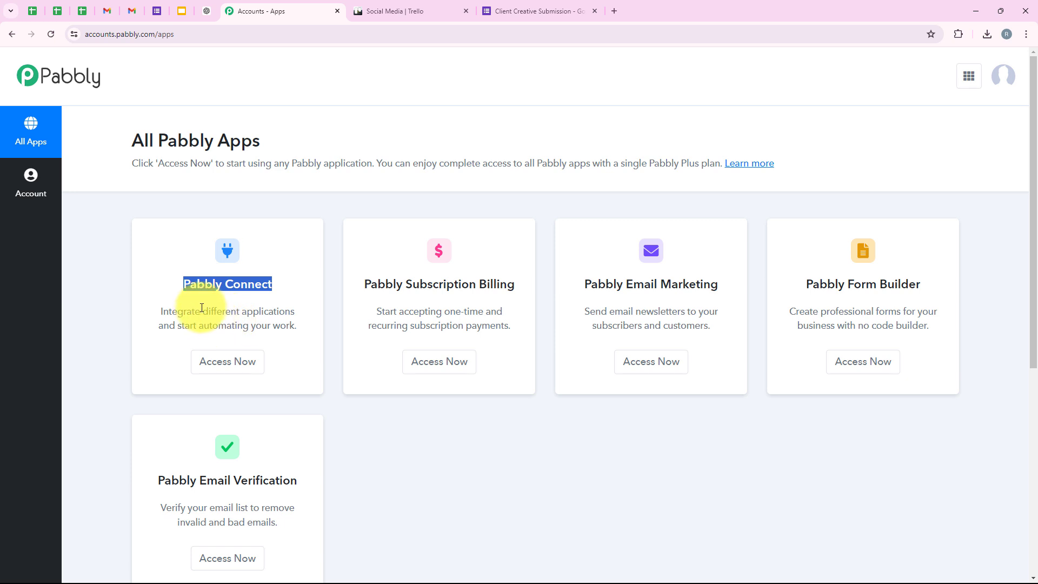
left_click_drag(204, 310, 314, 308)
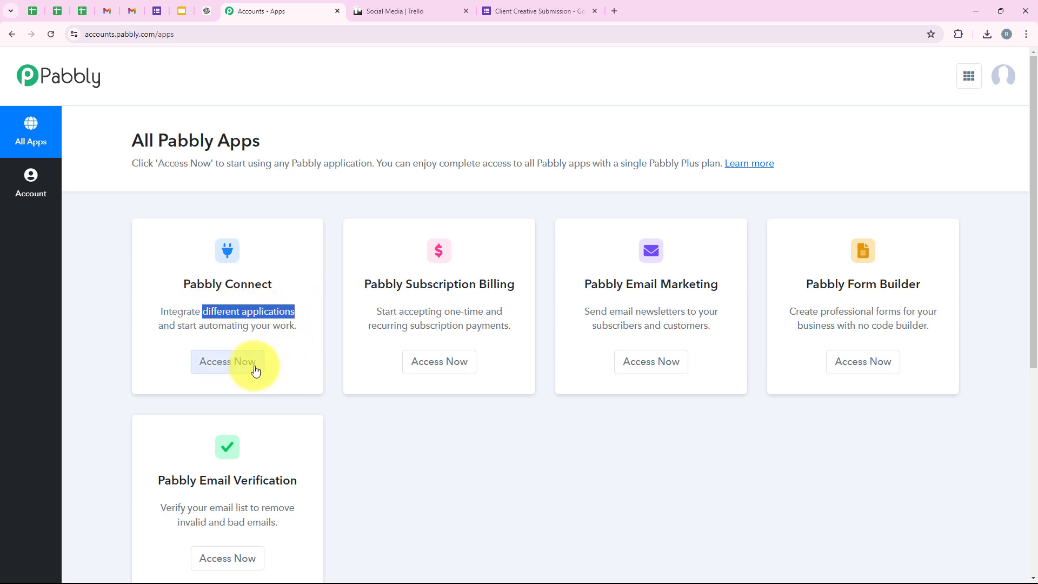
left_click(233, 373)
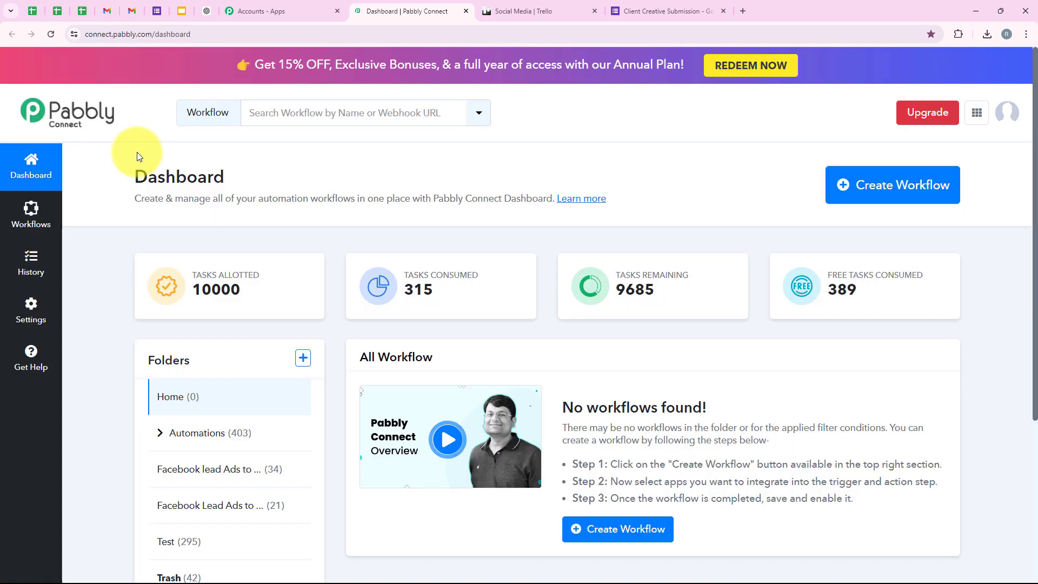
left_click_drag(127, 176, 311, 171)
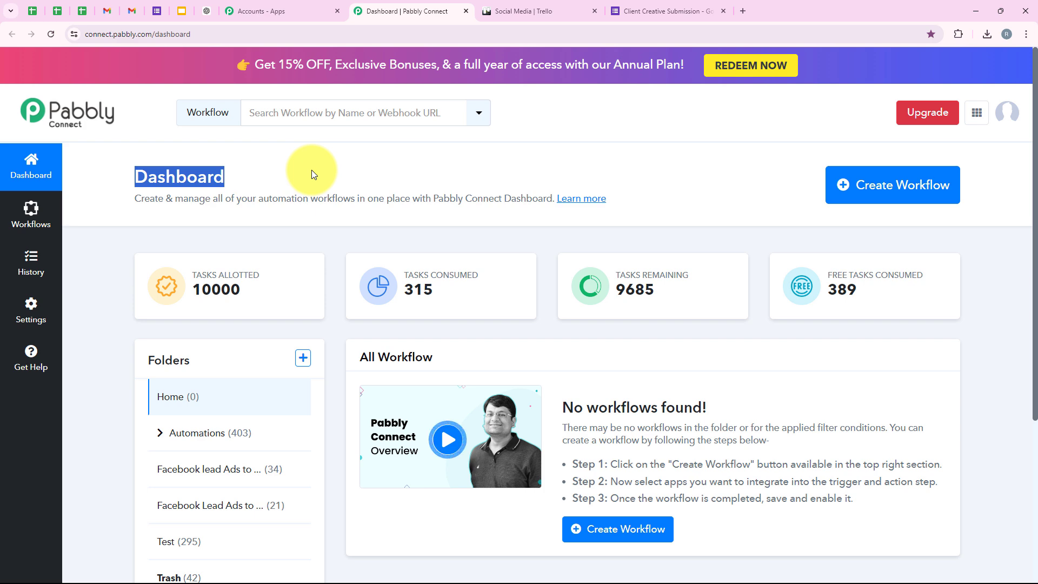
Step: Start a new workflow and place it in the Automations folder
left_click(312, 170)
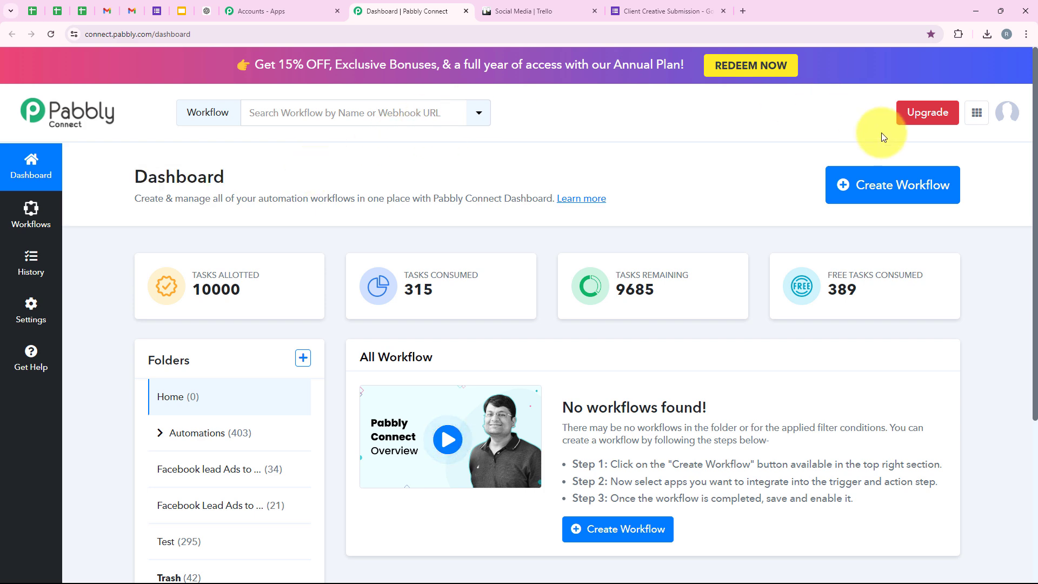
left_click(888, 184)
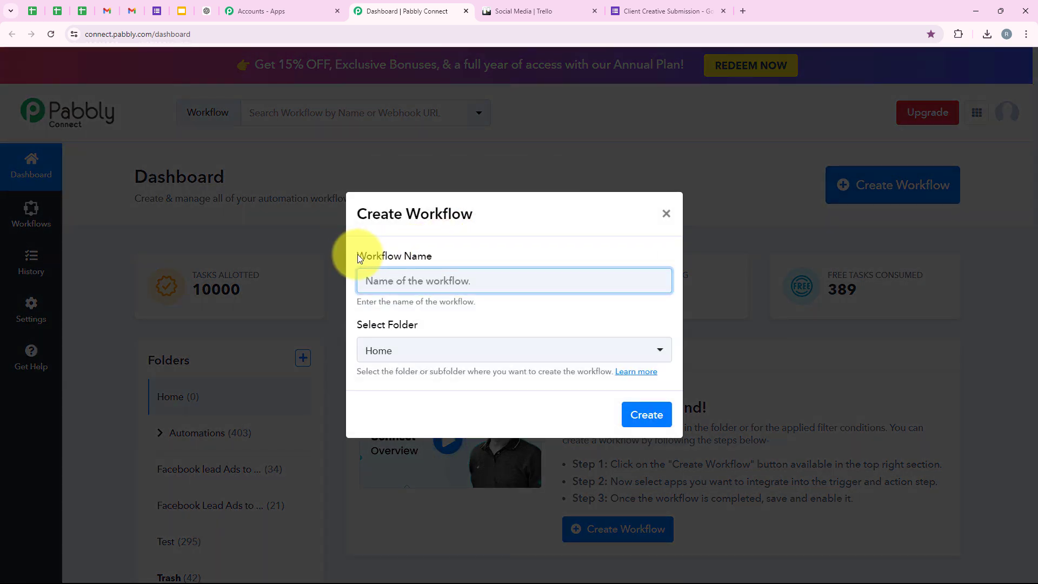
left_click_drag(358, 255, 452, 263)
left_click_drag(352, 325, 434, 327)
left_click(435, 324)
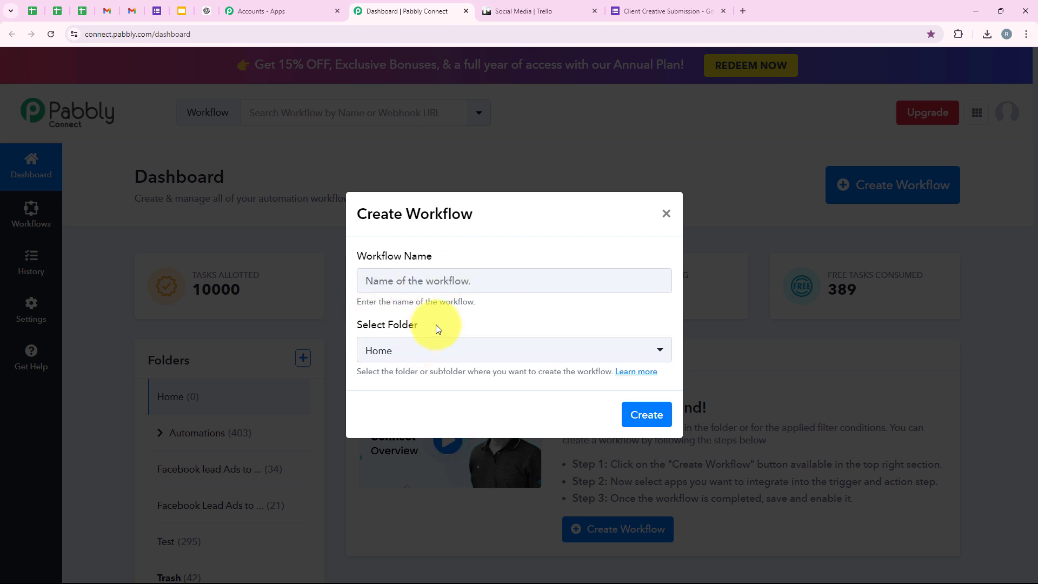
left_click(363, 358)
left_click(387, 439)
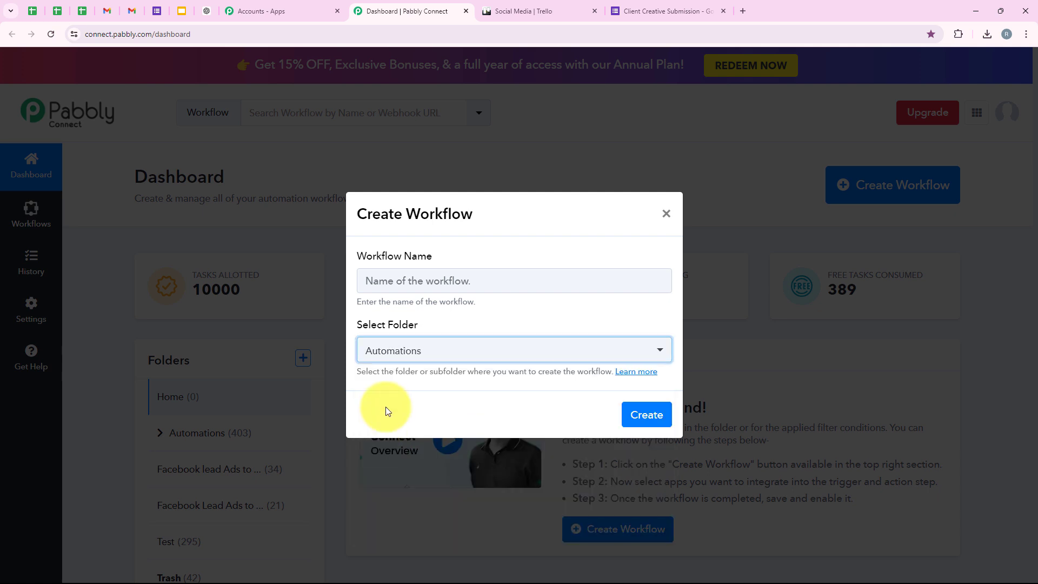
Step: Name the workflow 'How to Add Attachments to Trello Cards from Google Forms Responses'
left_click(401, 286)
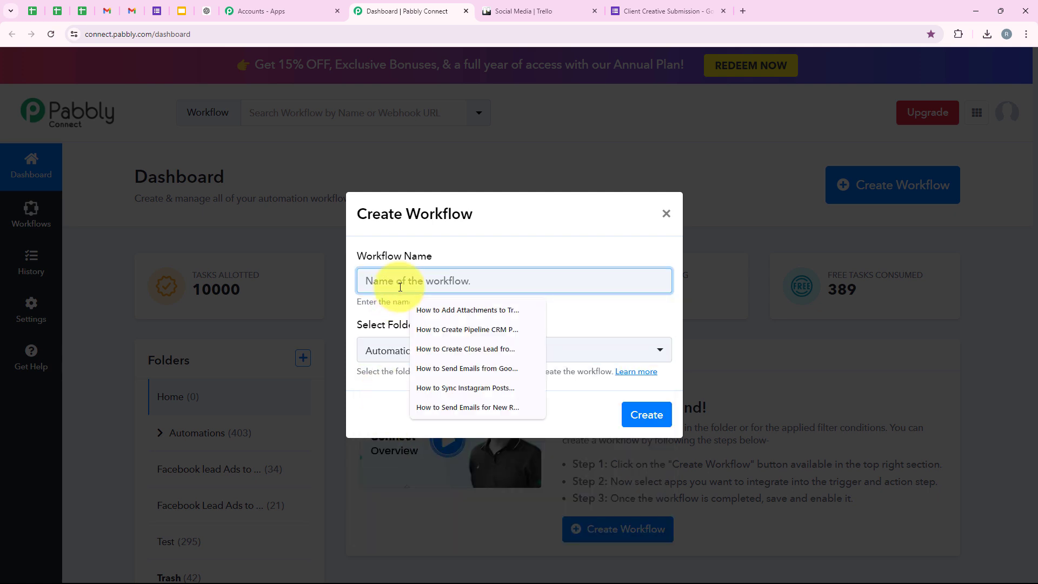
type("Add Attachments to Trello Cards from Google Forms Responses")
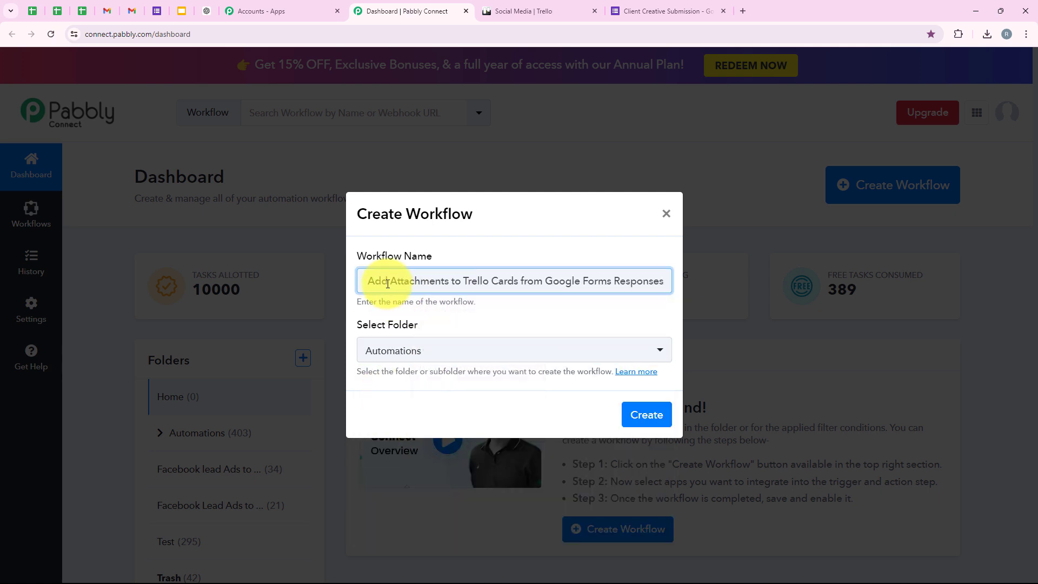
left_click_drag(367, 280, 675, 291)
type("How to Add Attachments to Trello Cards from Google Forms Responses")
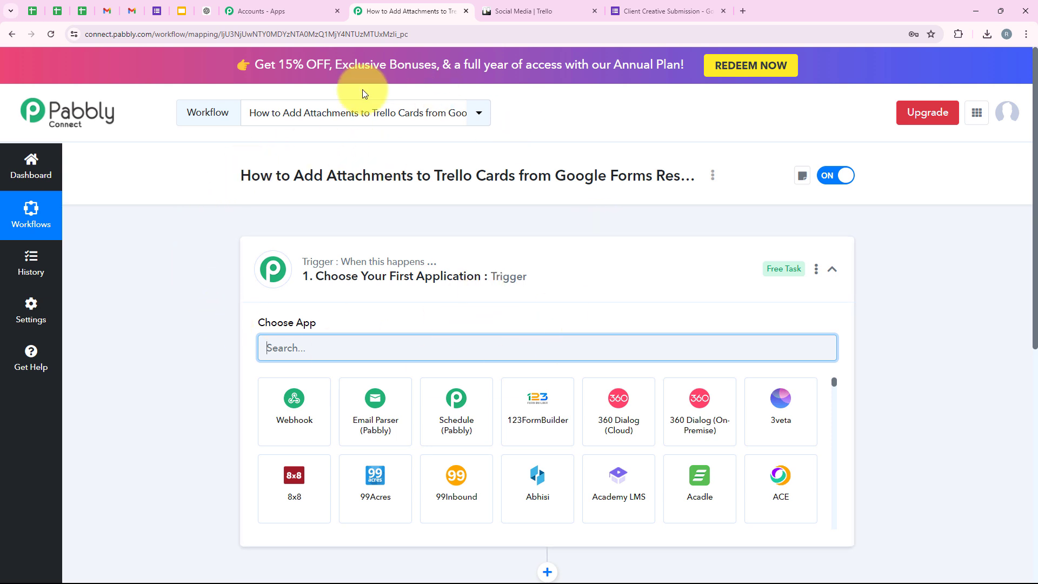
Step: Set the trigger app to Google Forms with the New Response Received event
left_click(273, 264)
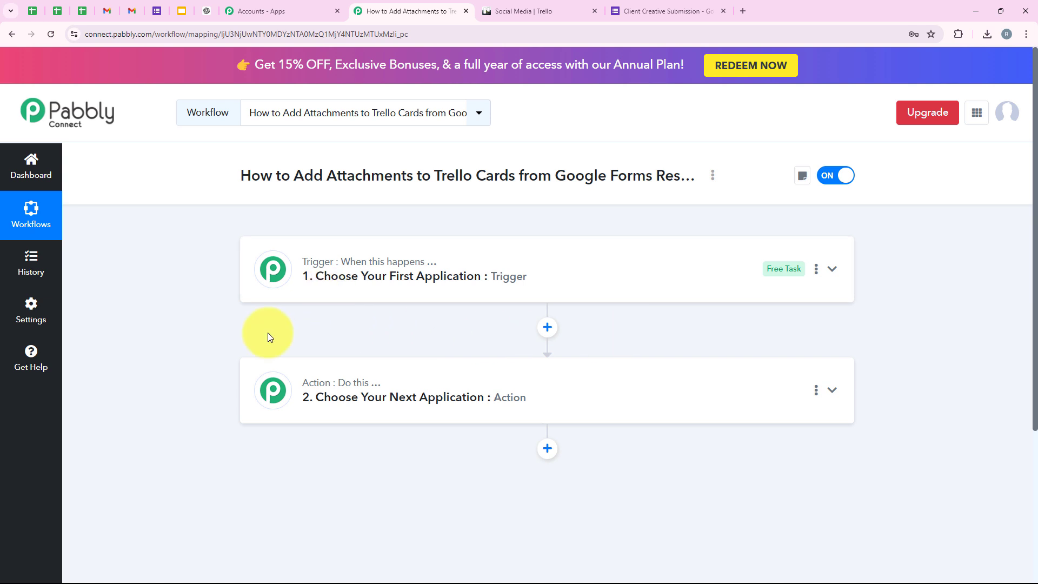
left_click(273, 269)
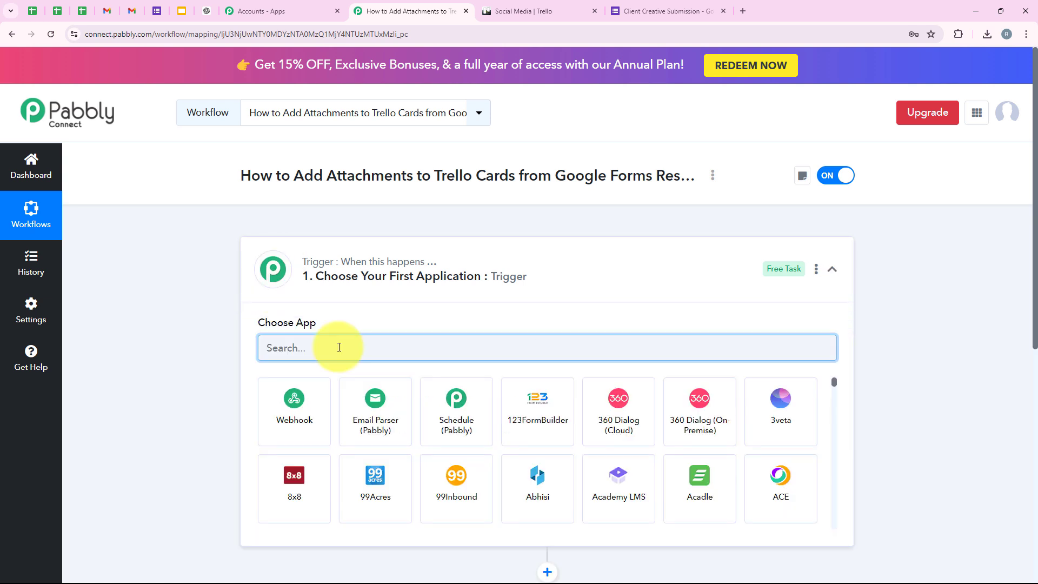
type("Googl")
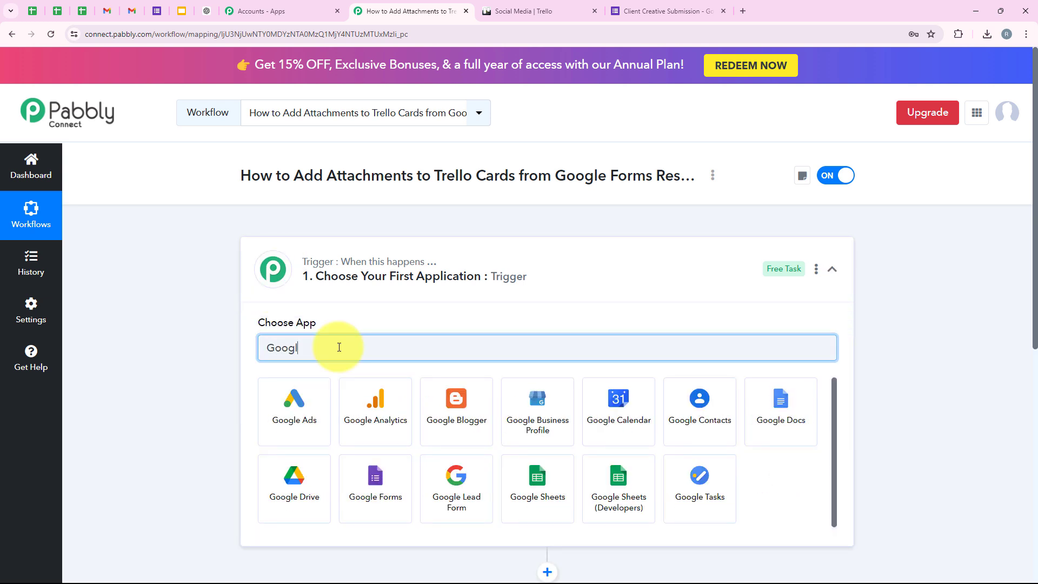
type("e F")
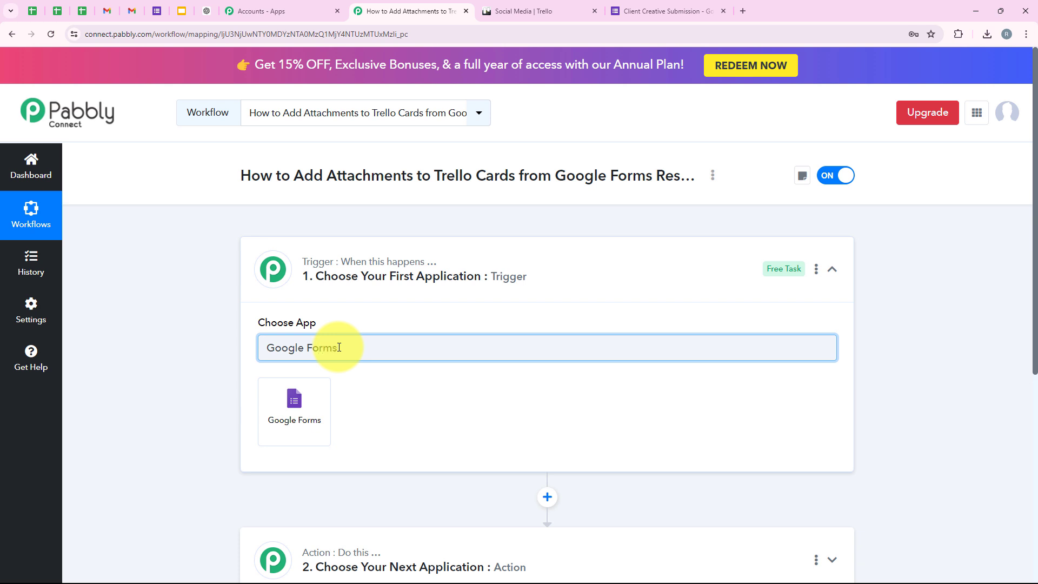
type("orms")
left_click_drag(359, 344, 162, 352)
left_click(290, 394)
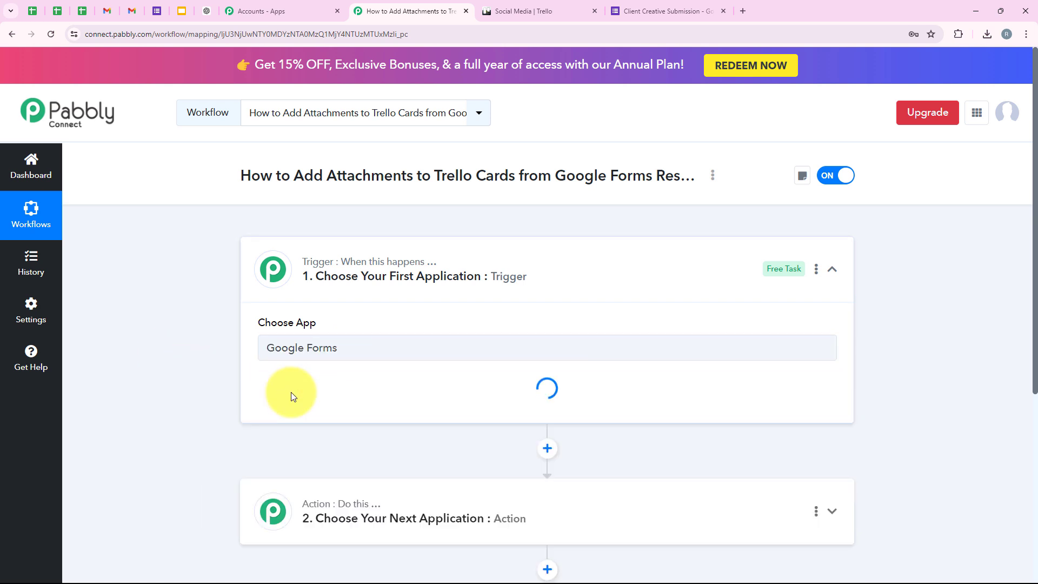
left_click_drag(263, 380, 320, 400)
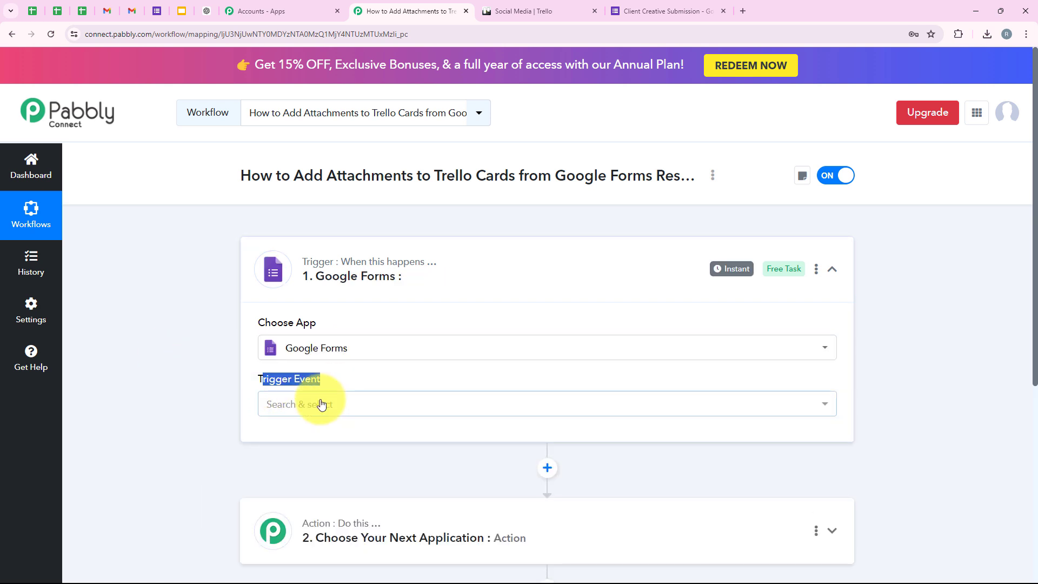
left_click(321, 405)
scroll(255, 442, "down", 1)
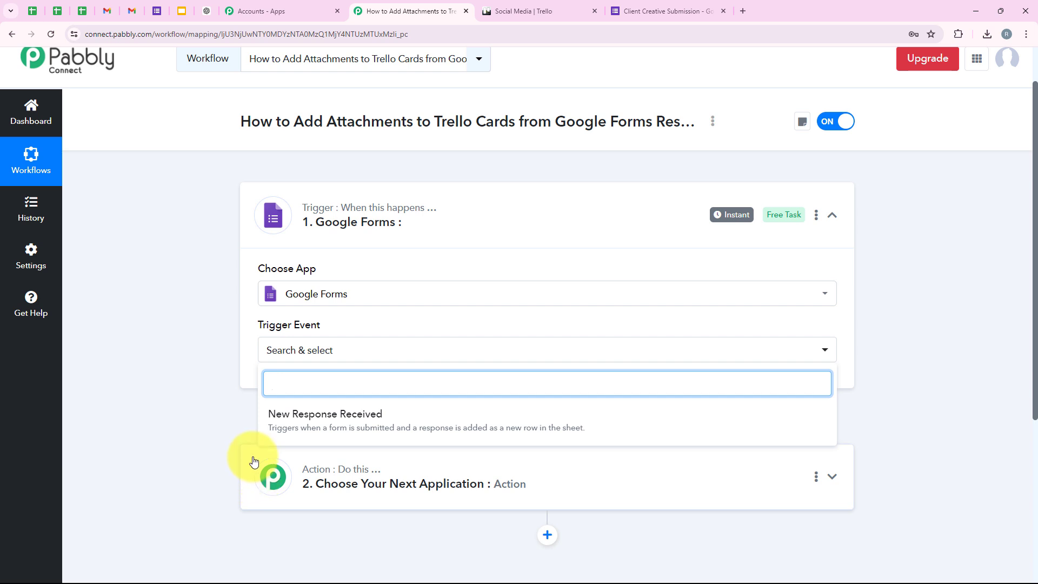
left_click(346, 424)
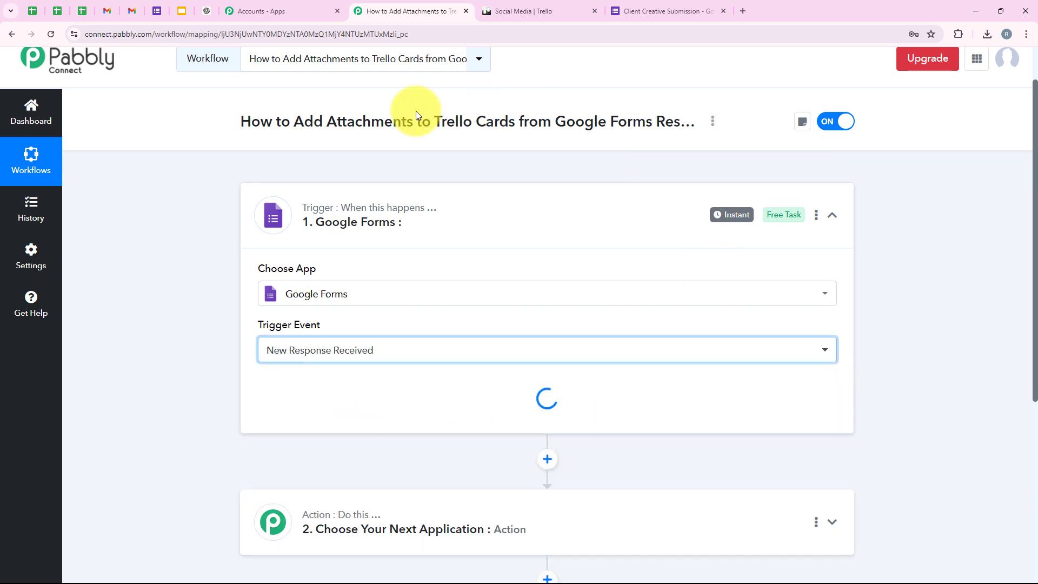
scroll(575, 222, "down", 3)
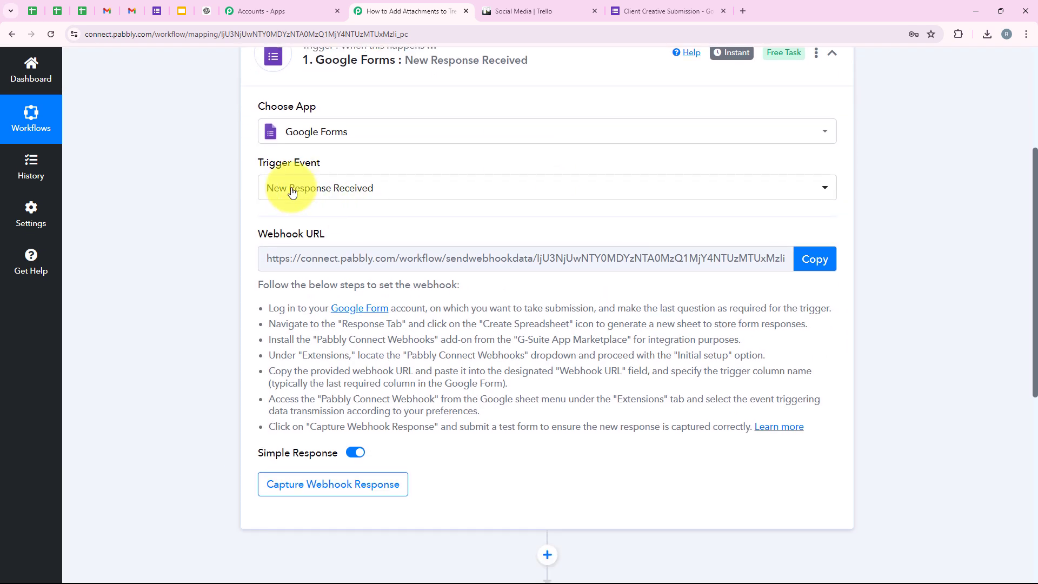
Step: Copy the generated webhook URL after reviewing the webhook setup steps
left_click_drag(261, 228, 361, 222)
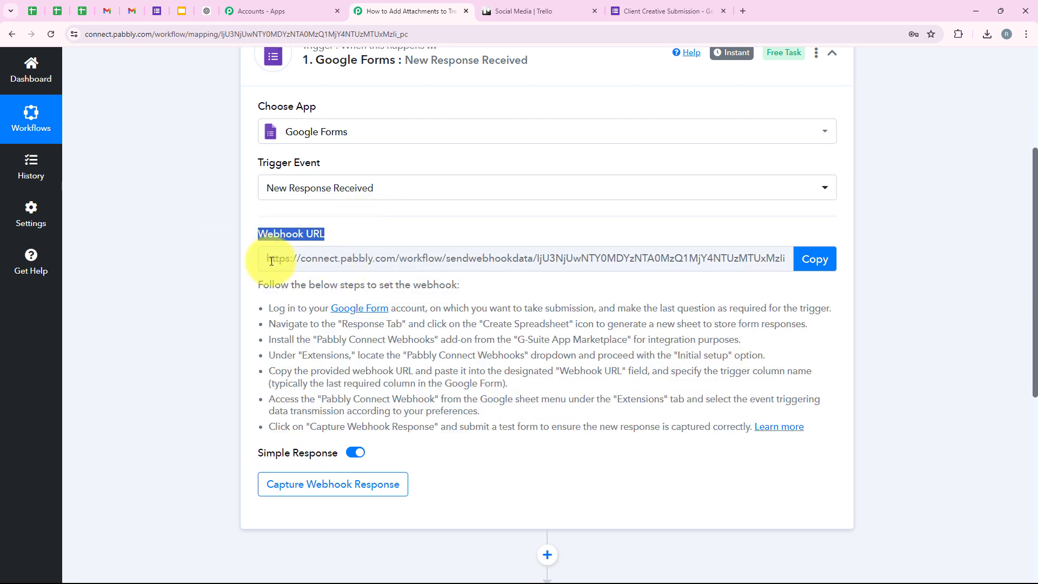
left_click_drag(271, 261, 655, 269)
left_click(218, 299)
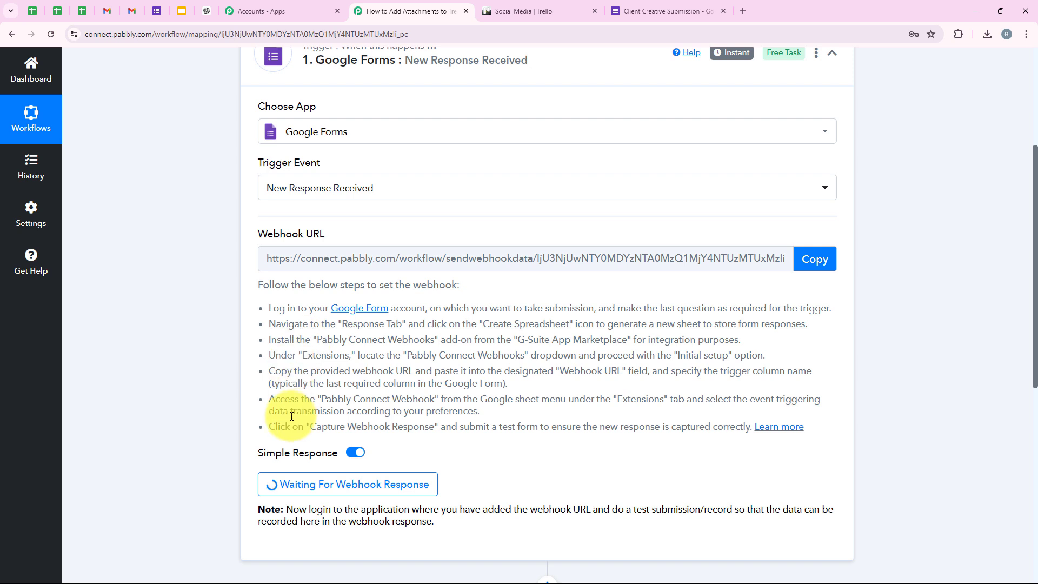
left_click_drag(268, 307, 752, 430)
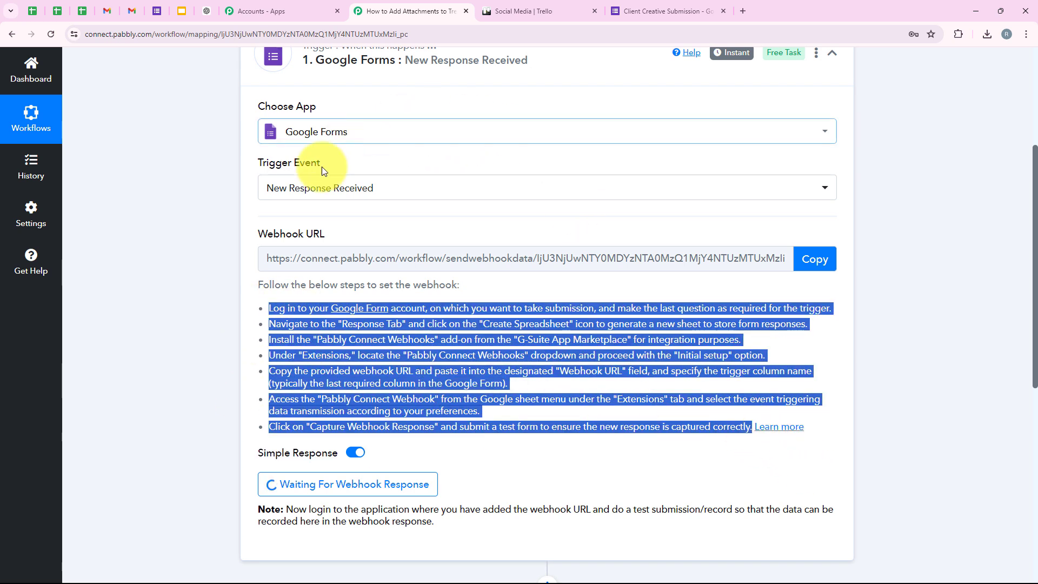
left_click(813, 259)
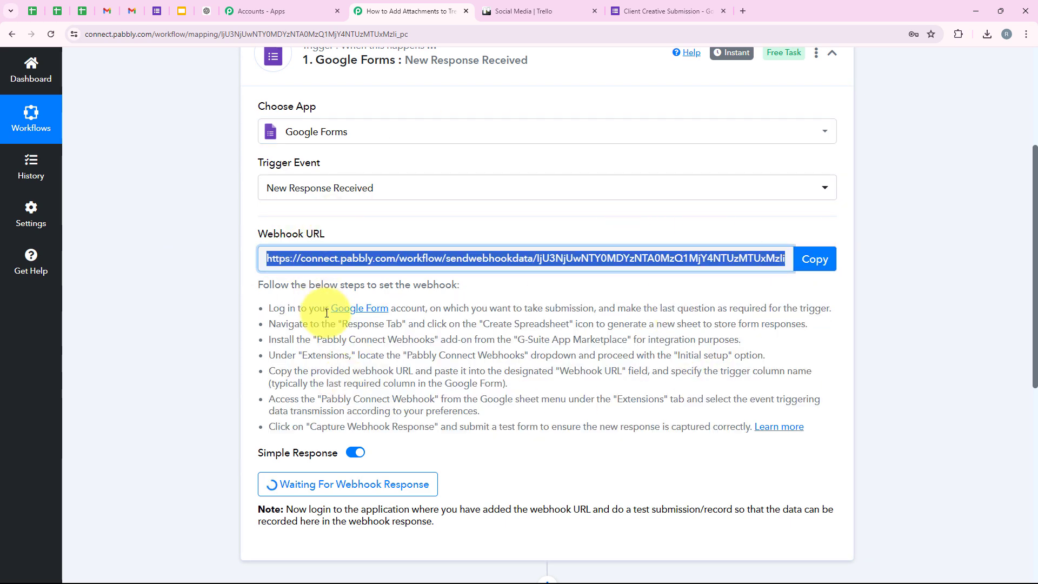
scroll(319, 308, "up", 3)
Step: Open the form's Responses tab, showing 0 responses, and view them in Sheets
left_click(668, 11)
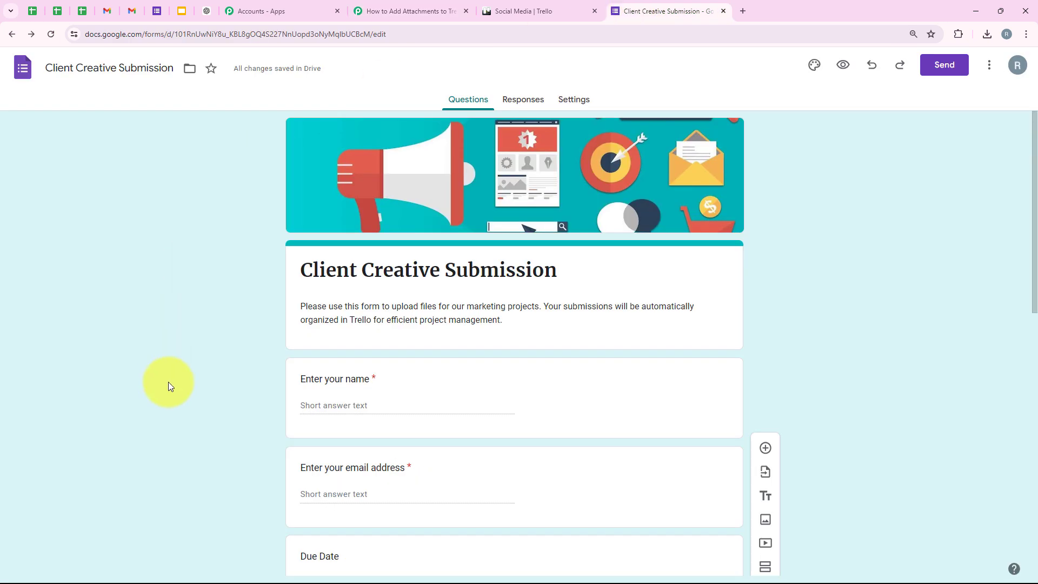
scroll(495, 268, "down", 10)
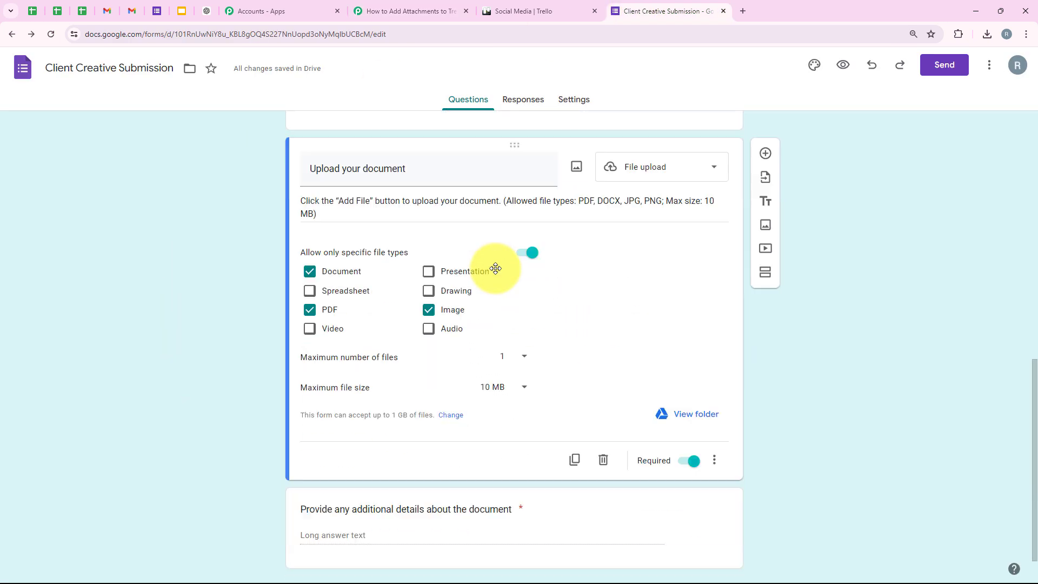
scroll(285, 391, "up", 10)
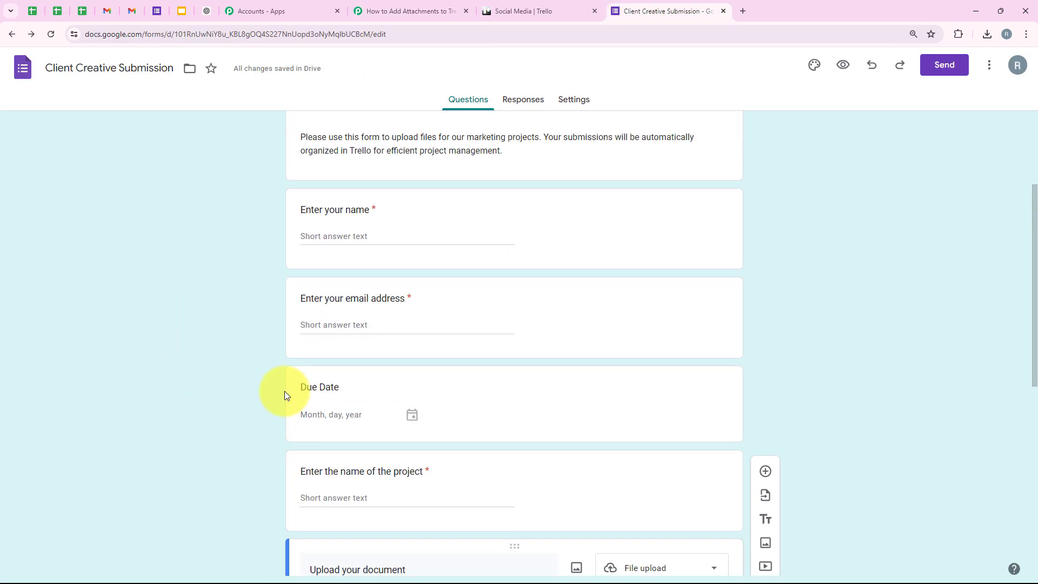
scroll(275, 384, "up", 1)
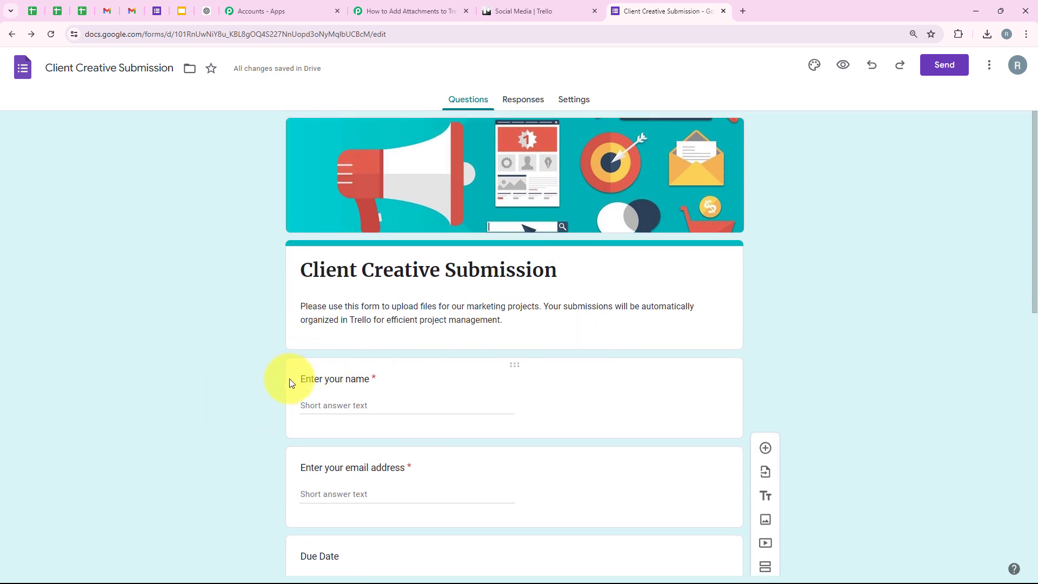
left_click(535, 104)
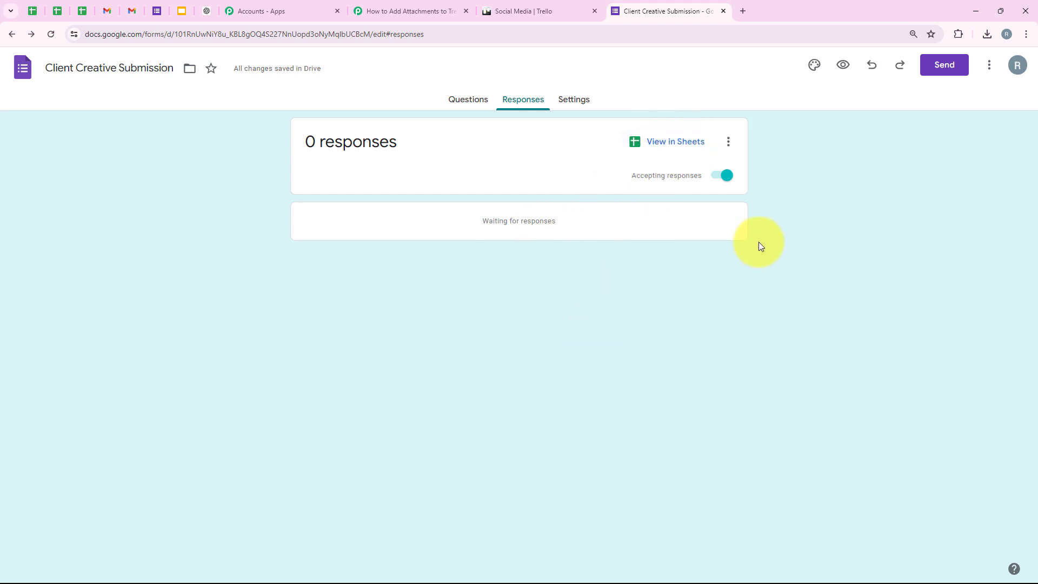
left_click(657, 154)
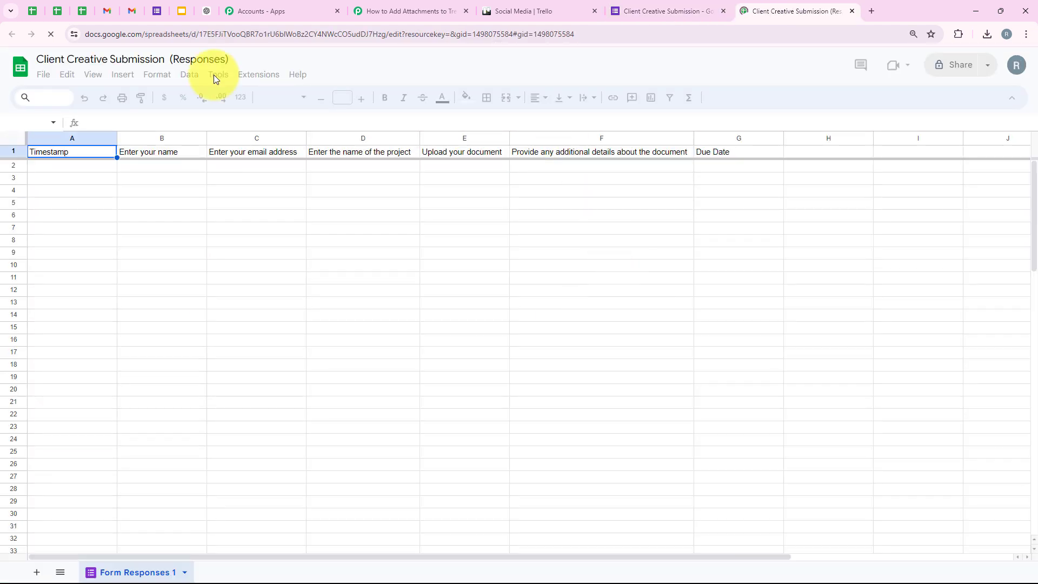
Step: Zoom the empty Client Creative Submission (Responses) sheet to 125%
left_click_drag(72, 165, 713, 177)
left_click(642, 242)
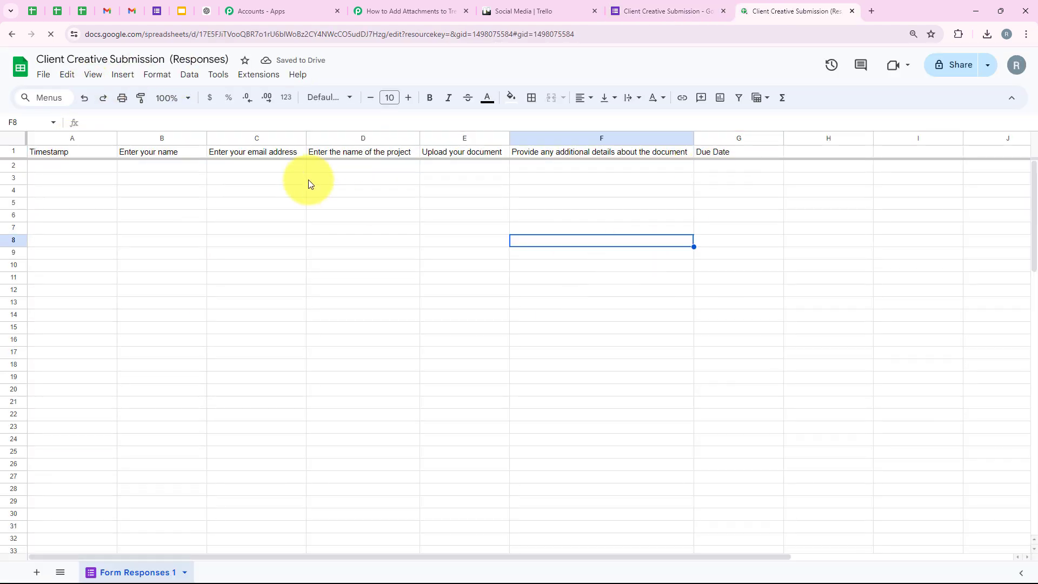
left_click(173, 97)
left_click(175, 196)
left_click(298, 304)
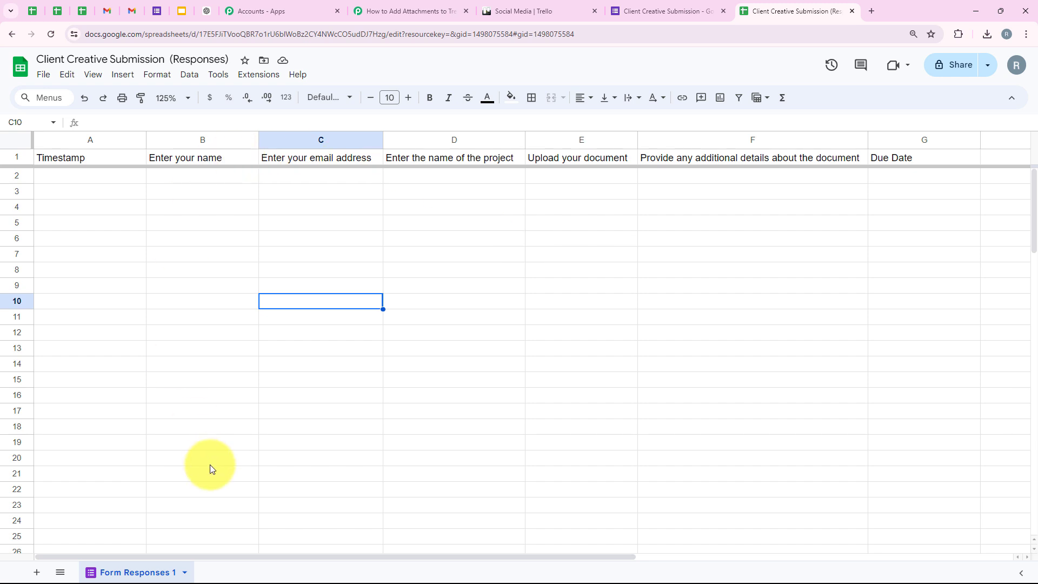
left_click_drag(215, 556, 27, 553)
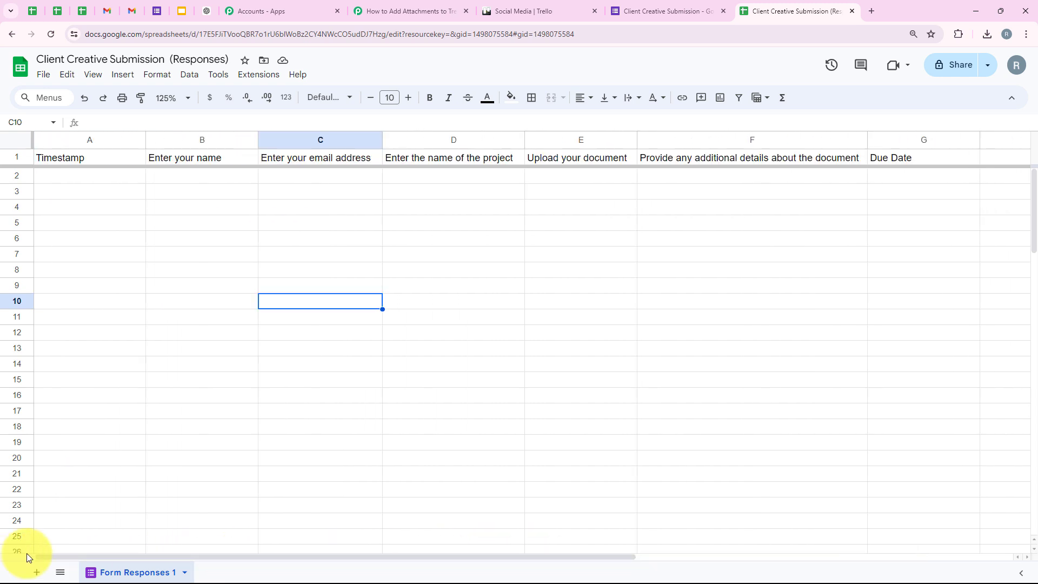
left_click(260, 74)
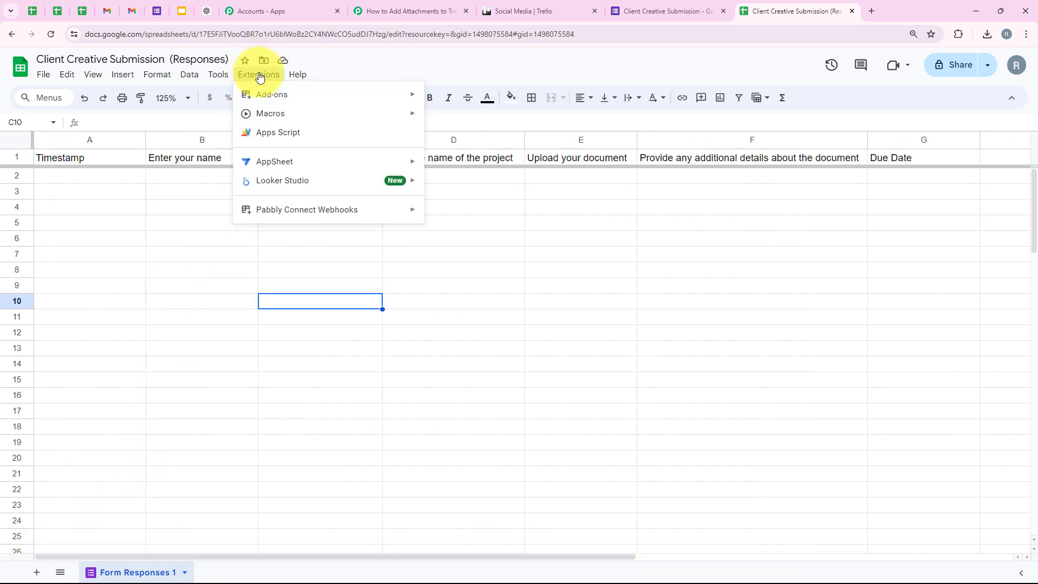
mouse_move(262, 95)
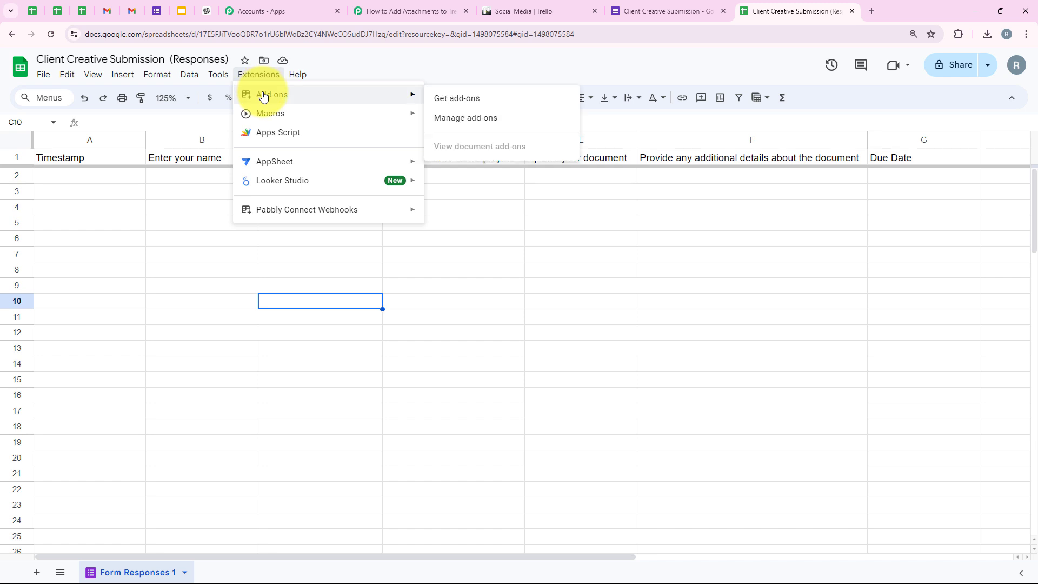
left_click(475, 99)
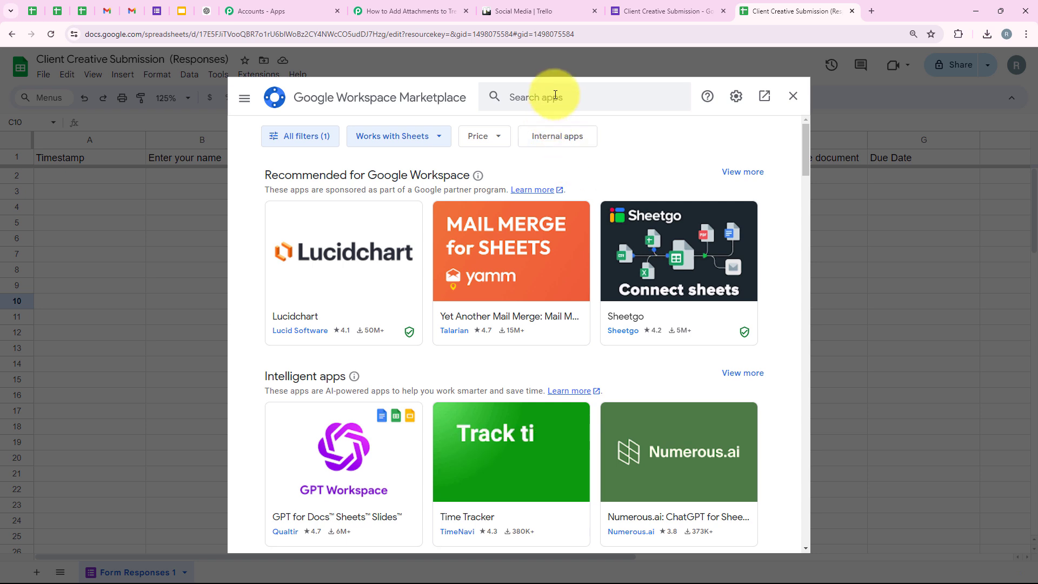
left_click(555, 95)
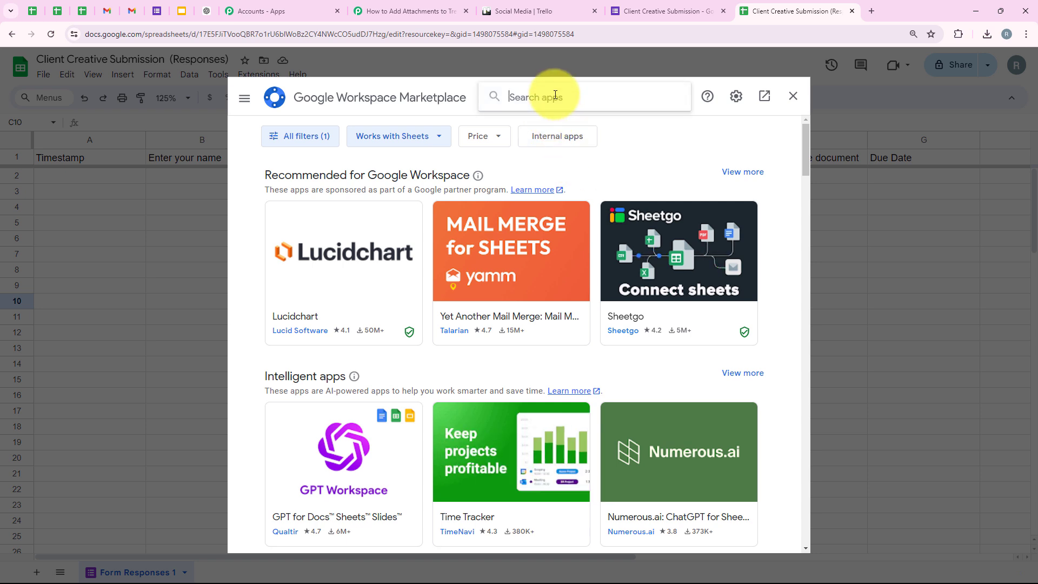
type("Pabbly")
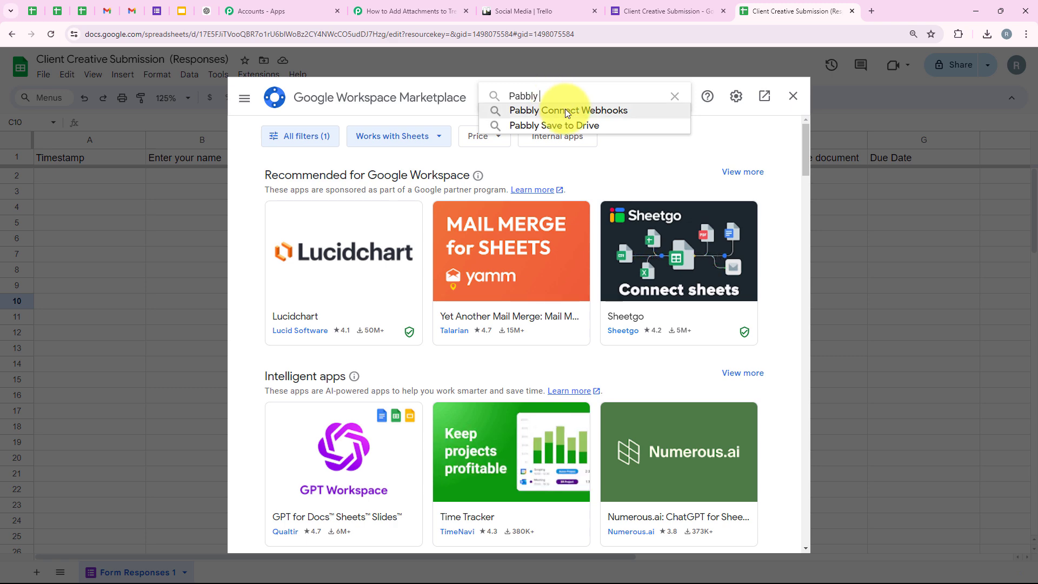
left_click(565, 109)
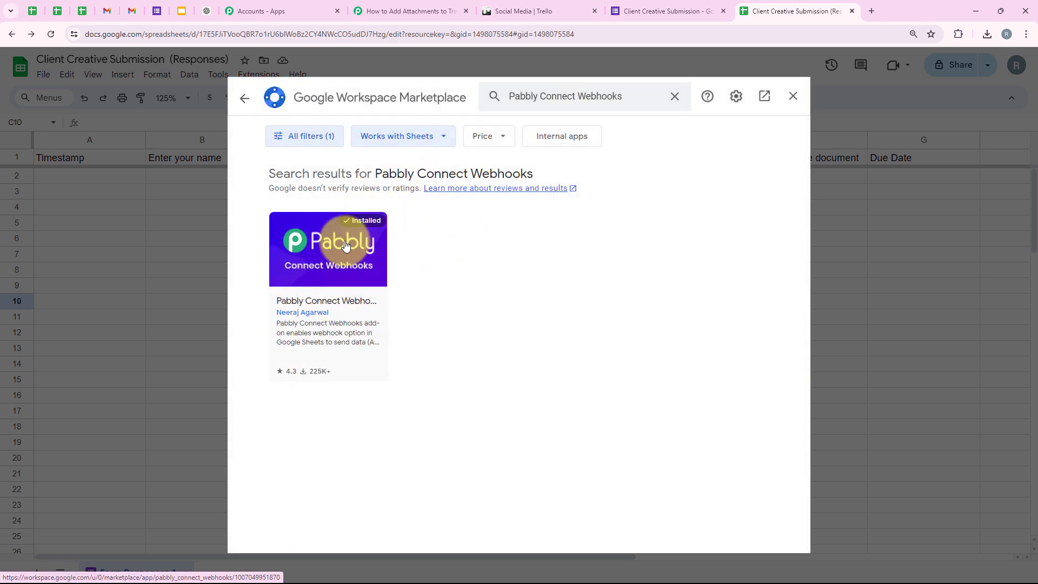
left_click(346, 246)
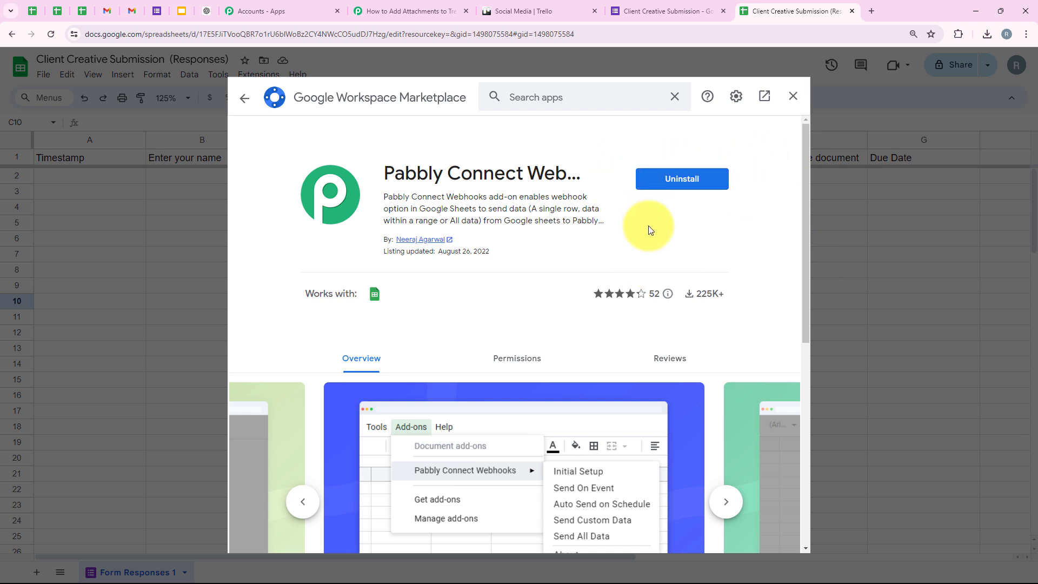
Step: Close the add-on marketplace, reload the spreadsheet and reset zoom to 125%
left_click(792, 97)
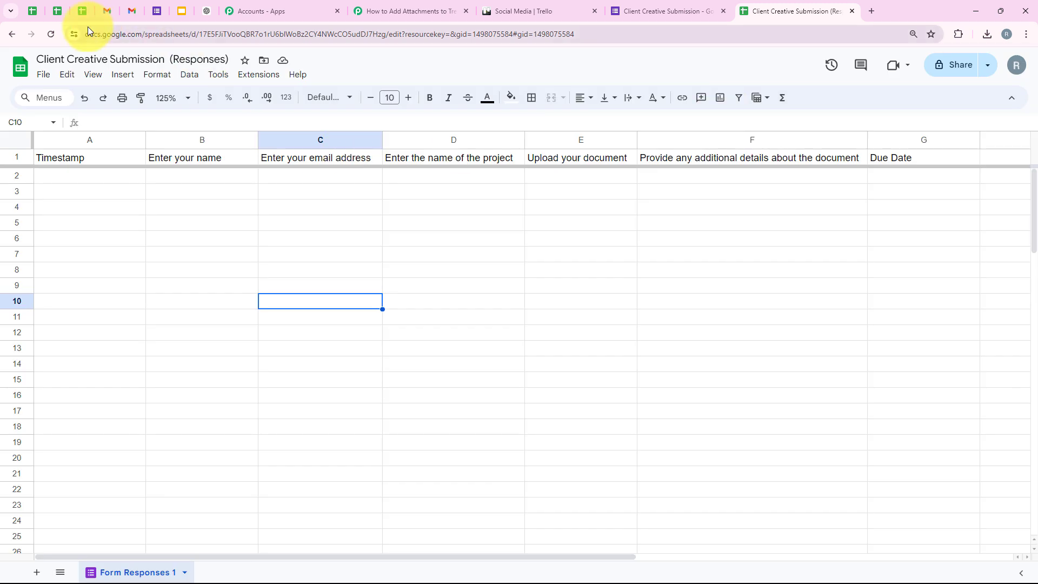
left_click(49, 33)
left_click(172, 98)
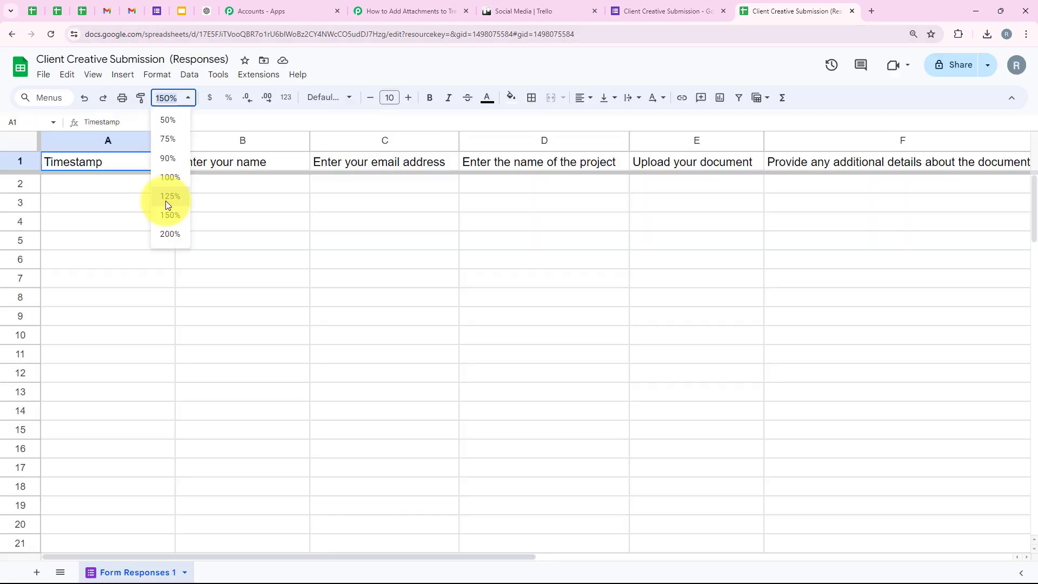
left_click(165, 200)
Step: Run Pabbly Connect Webhooks Initial Setup for Form Responses 1 and paste the webhook URL
left_click(276, 79)
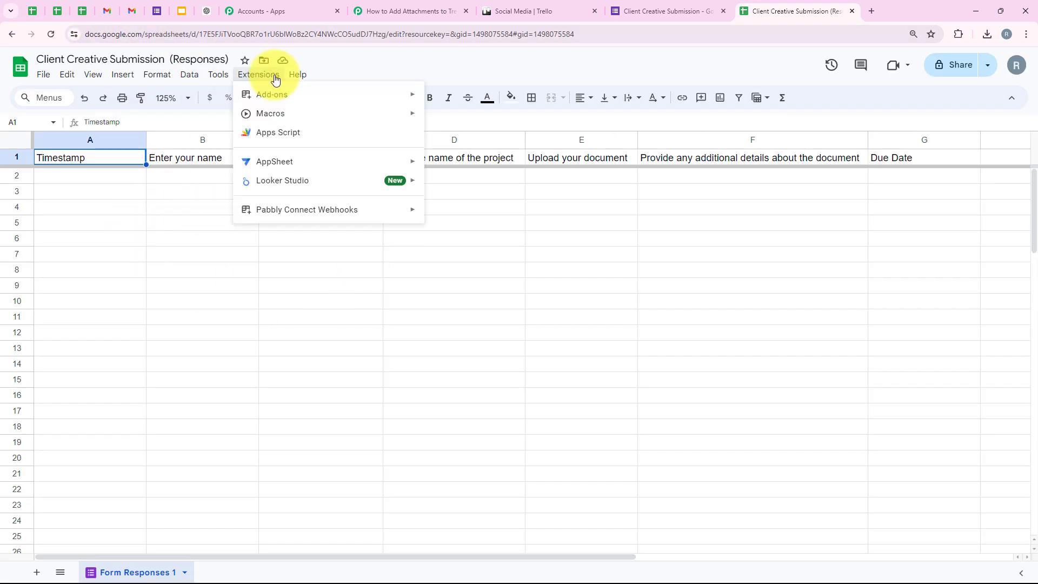
mouse_move(269, 208)
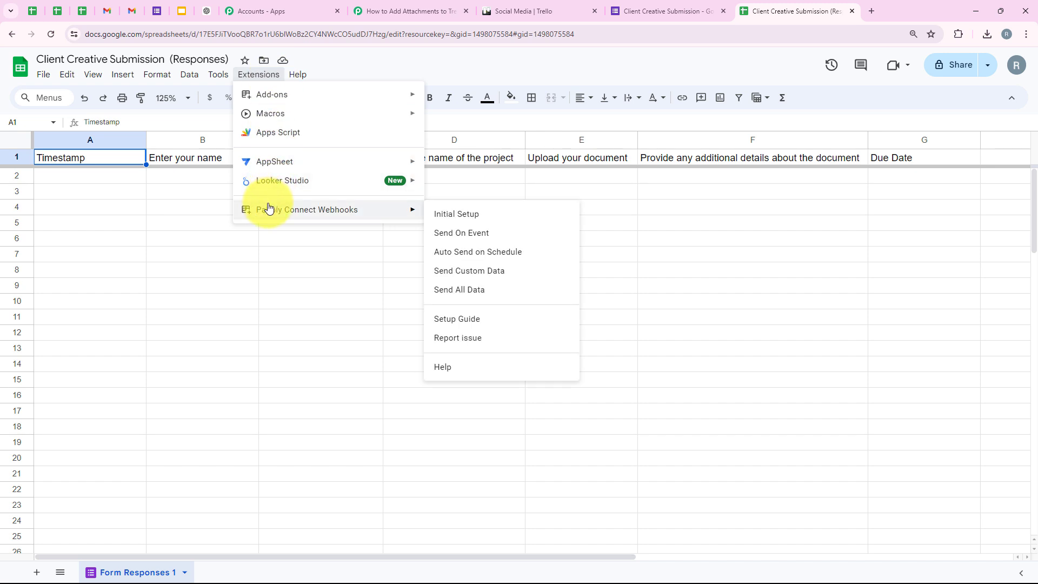
left_click(452, 217)
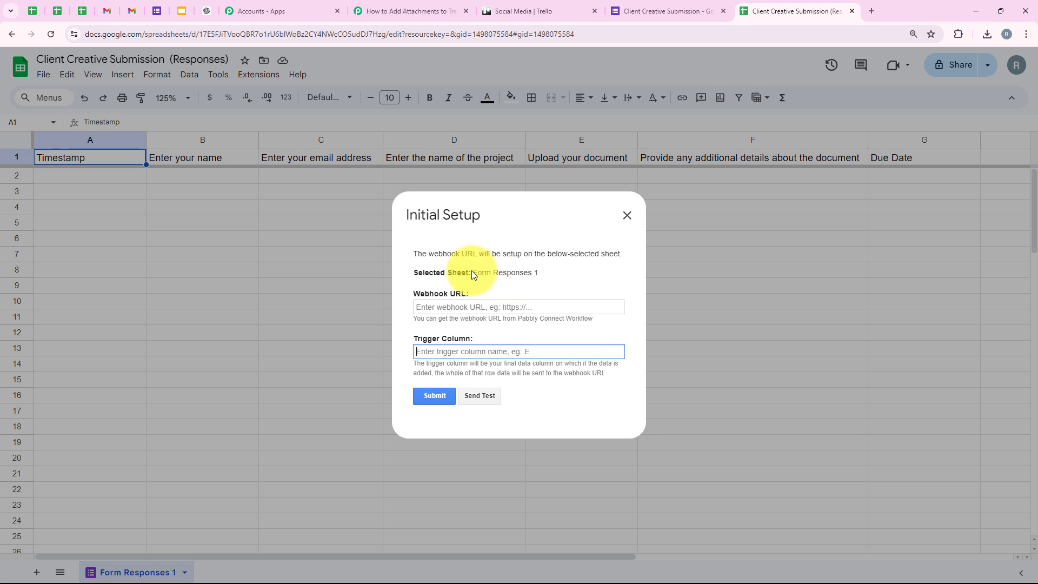
left_click_drag(472, 272, 531, 277)
left_click(464, 307)
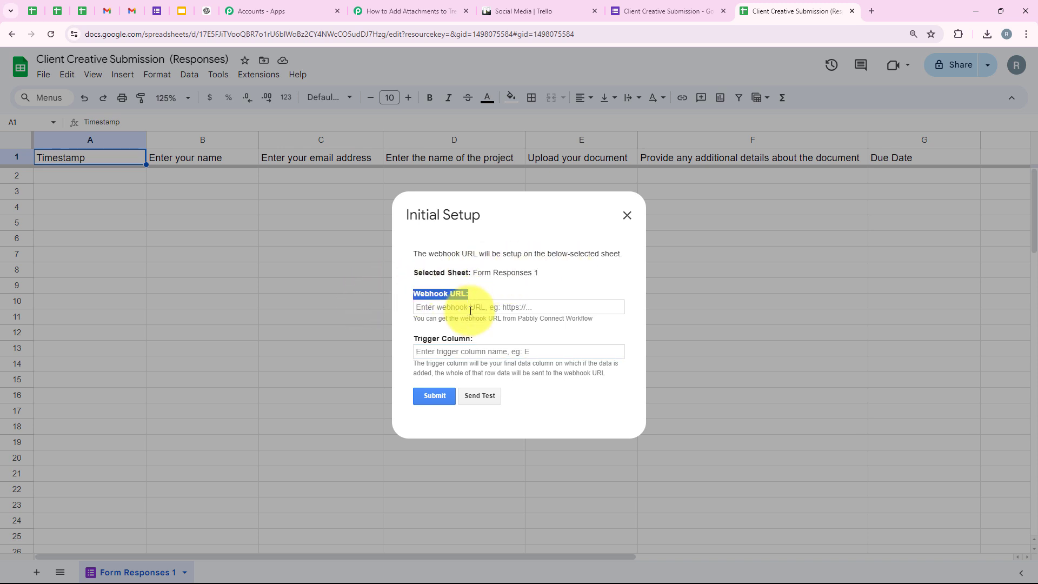
right_click(469, 313)
left_click(487, 418)
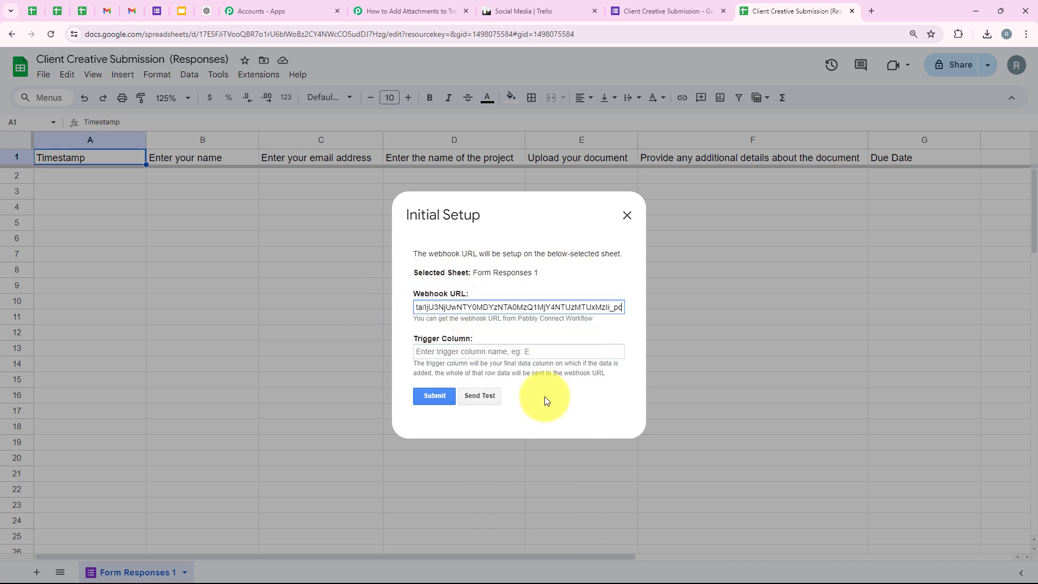
Step: Set the trigger column to G, submit the setup, and close the window
left_click_drag(414, 337, 470, 340)
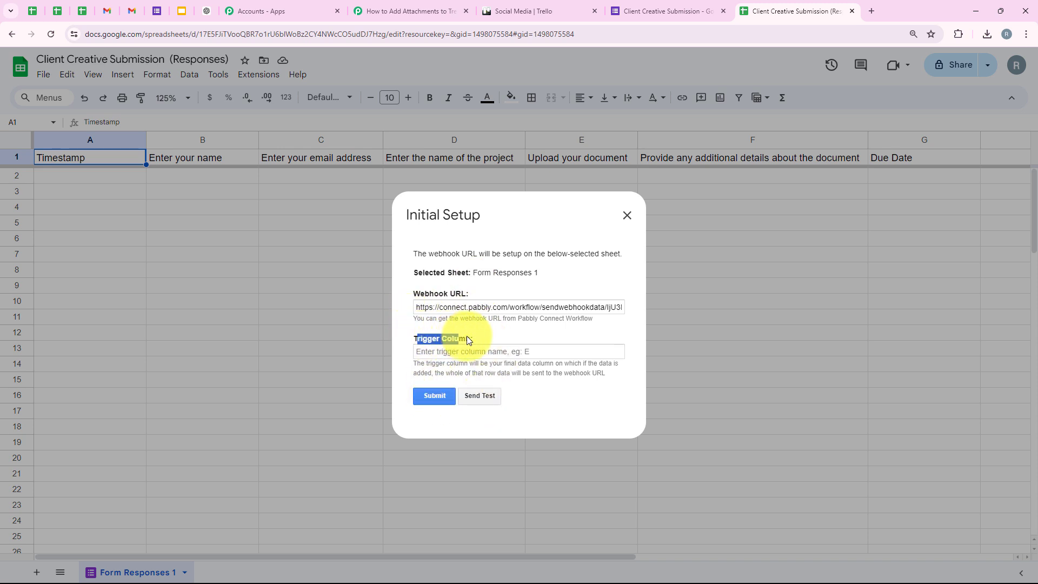
left_click(475, 339)
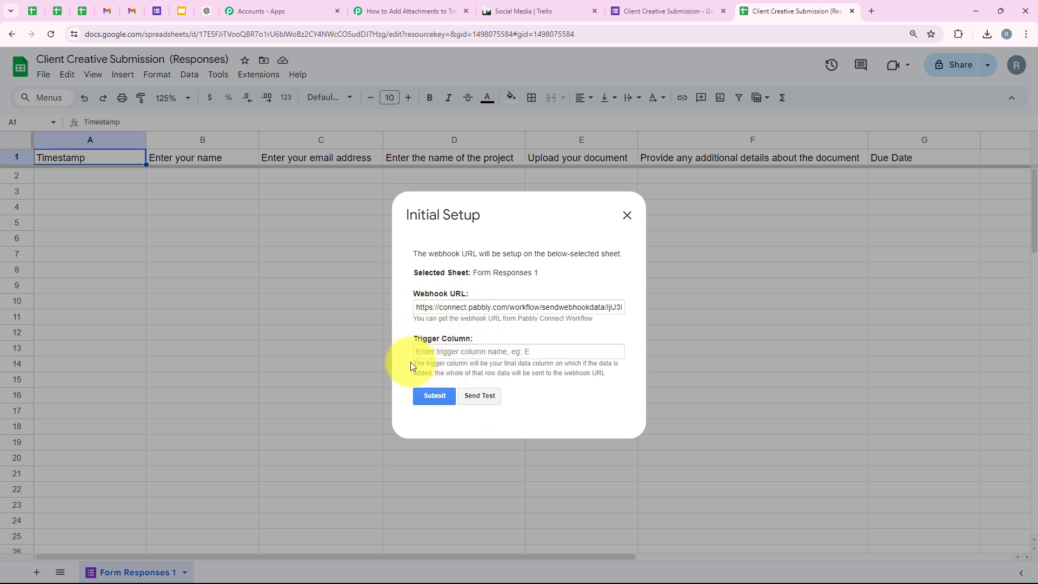
left_click_drag(411, 364, 554, 366)
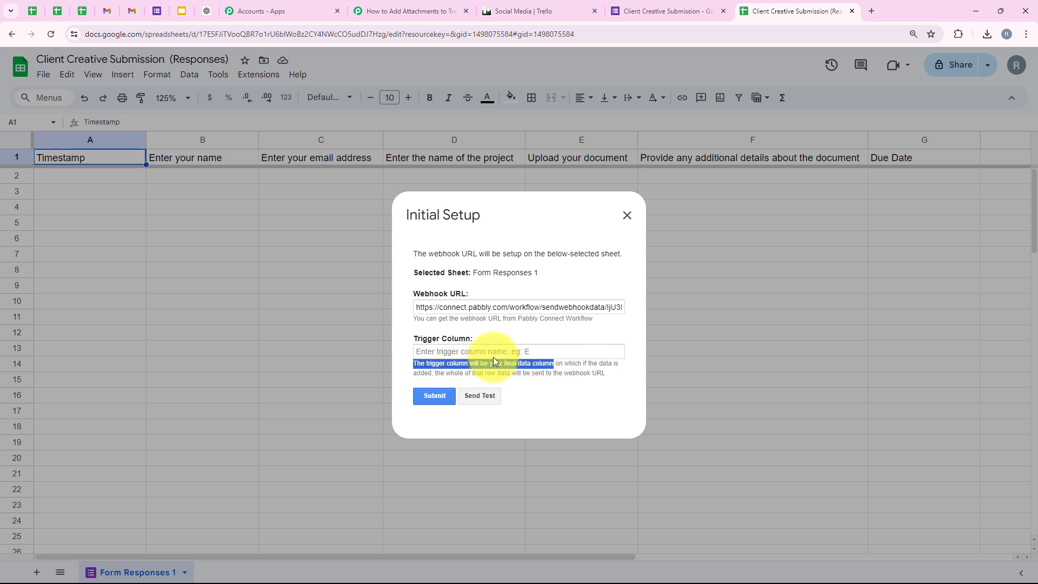
left_click(486, 348)
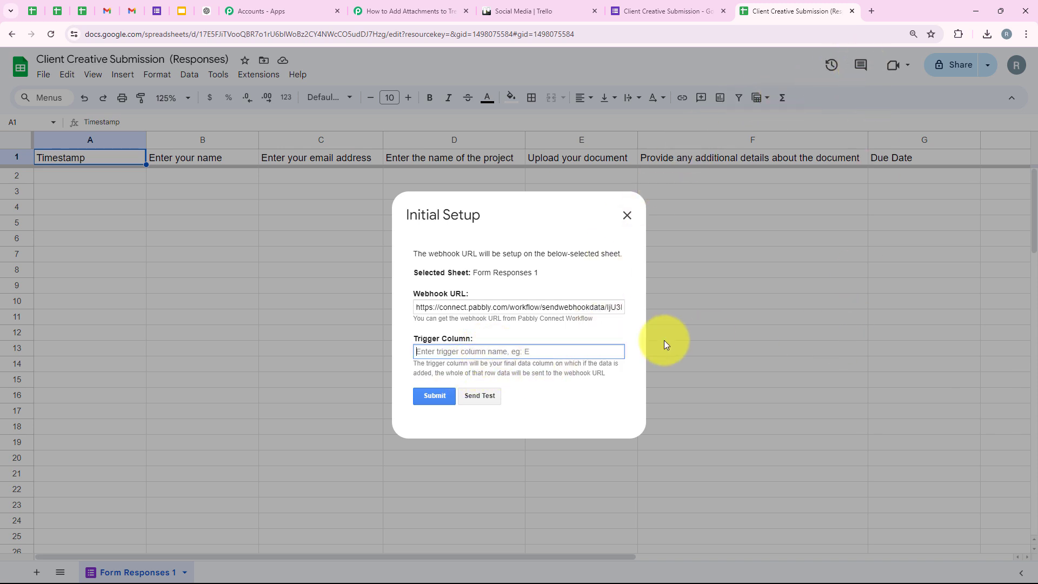
type("G")
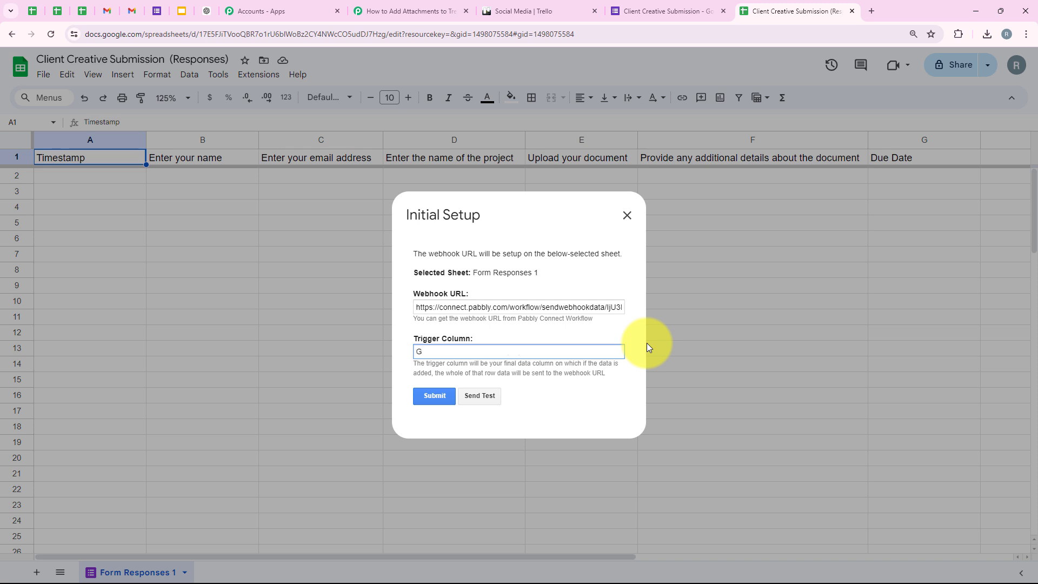
left_click(440, 398)
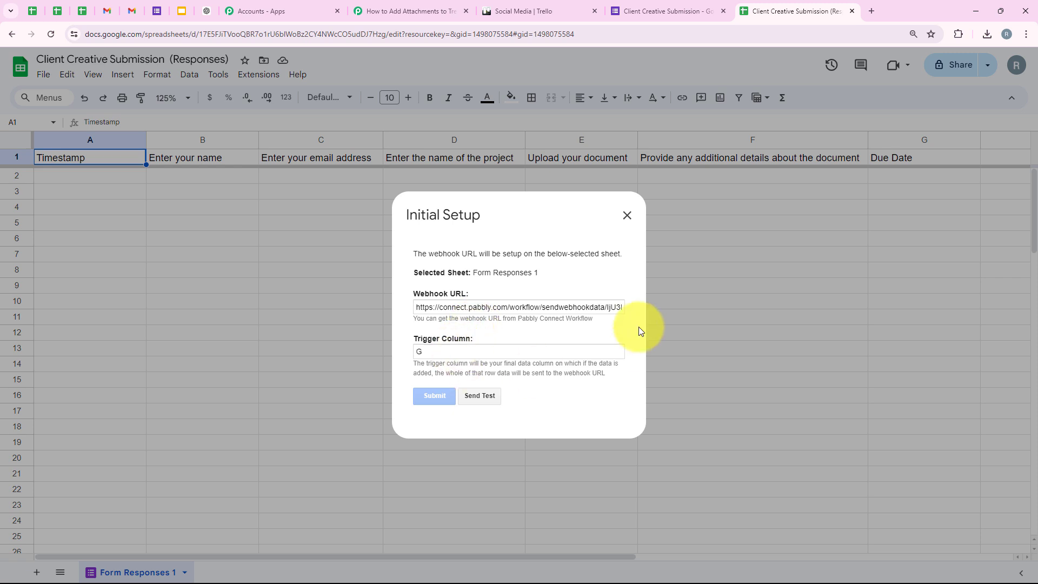
scroll(534, 312, "down", 1)
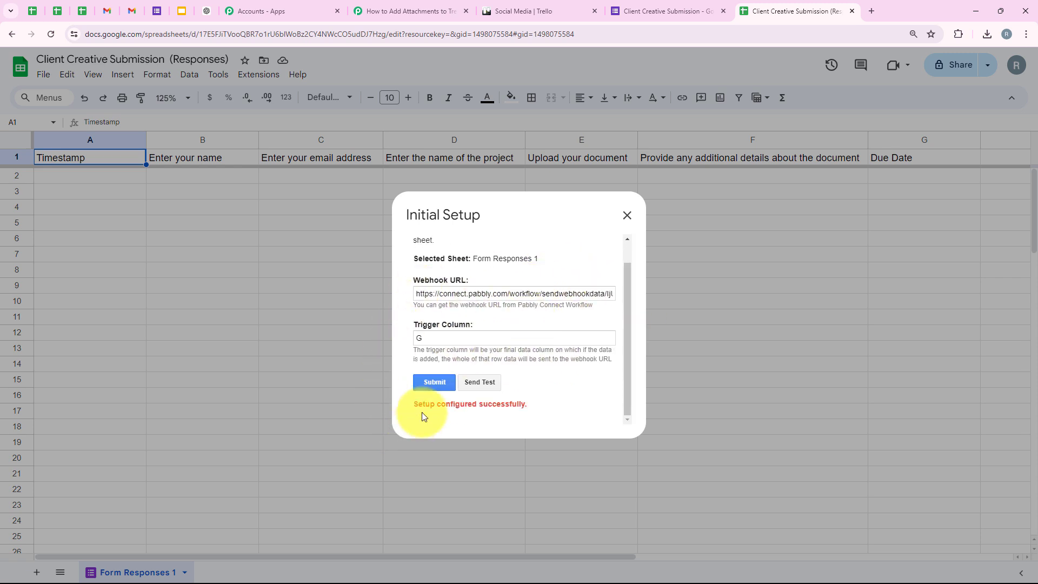
left_click_drag(425, 407, 548, 415)
left_click(544, 383)
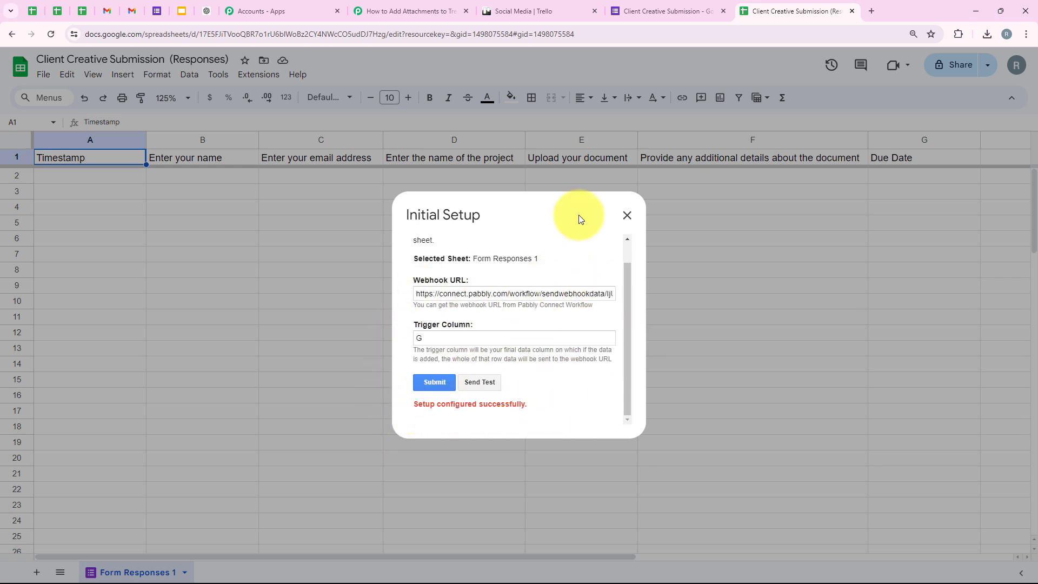
left_click(633, 212)
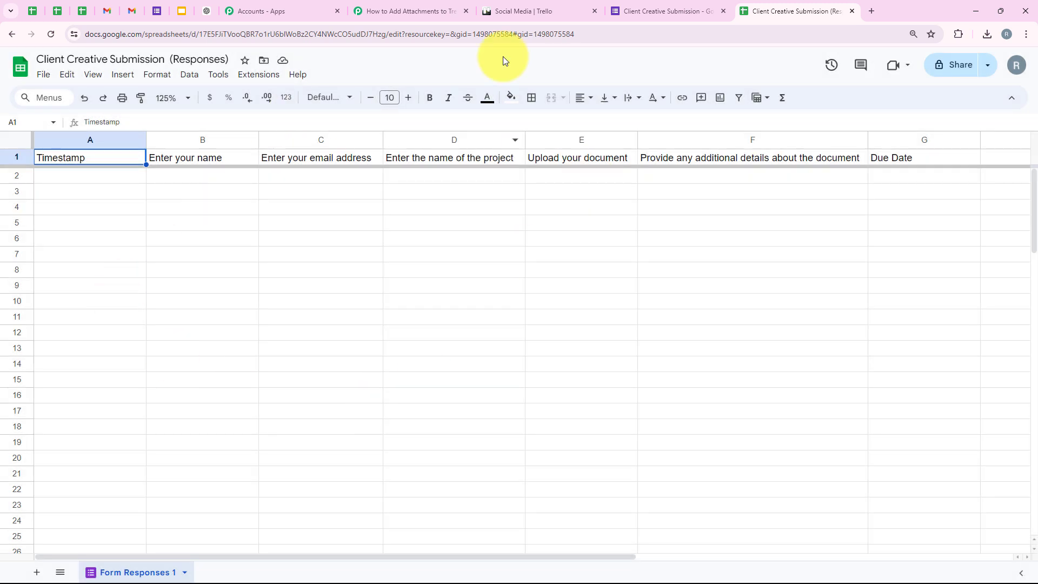
Step: Check the Pabbly trigger's Waiting For Webhook Response note, then return to the responses spreadsheet
left_click(411, 11)
scroll(245, 401, "down", 4)
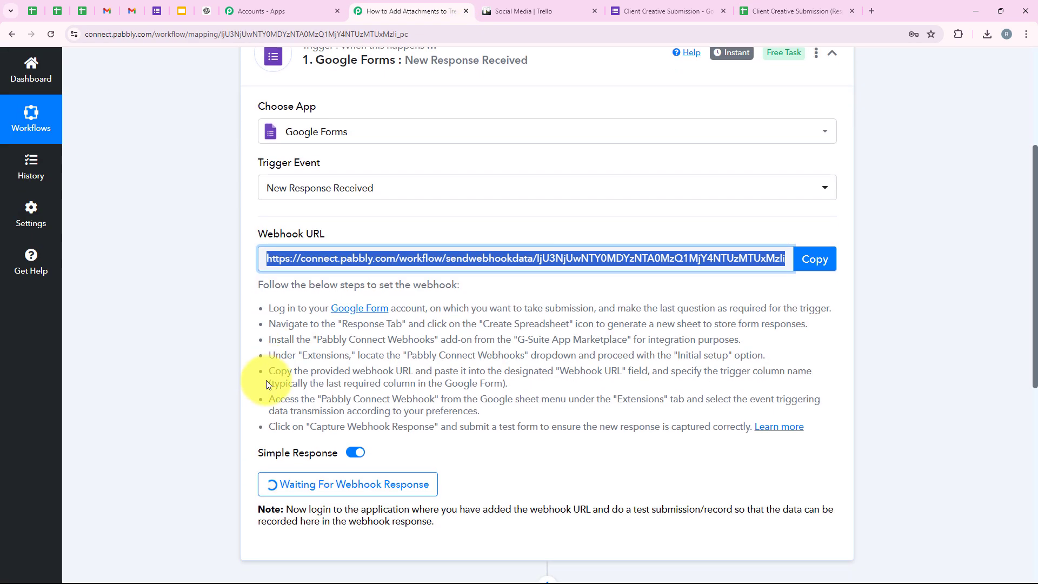
left_click(485, 368)
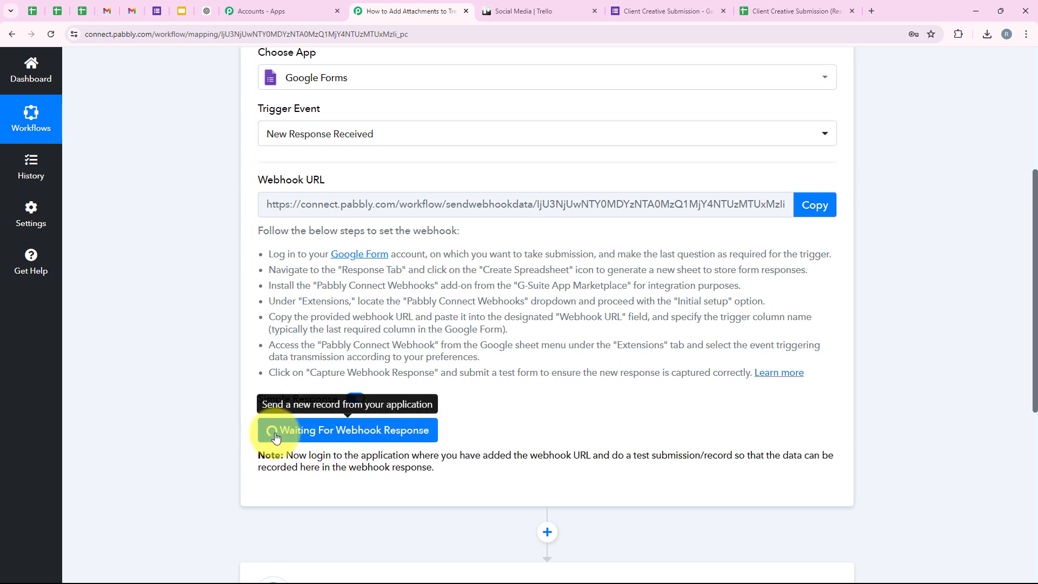
scroll(432, 428, "down", 2)
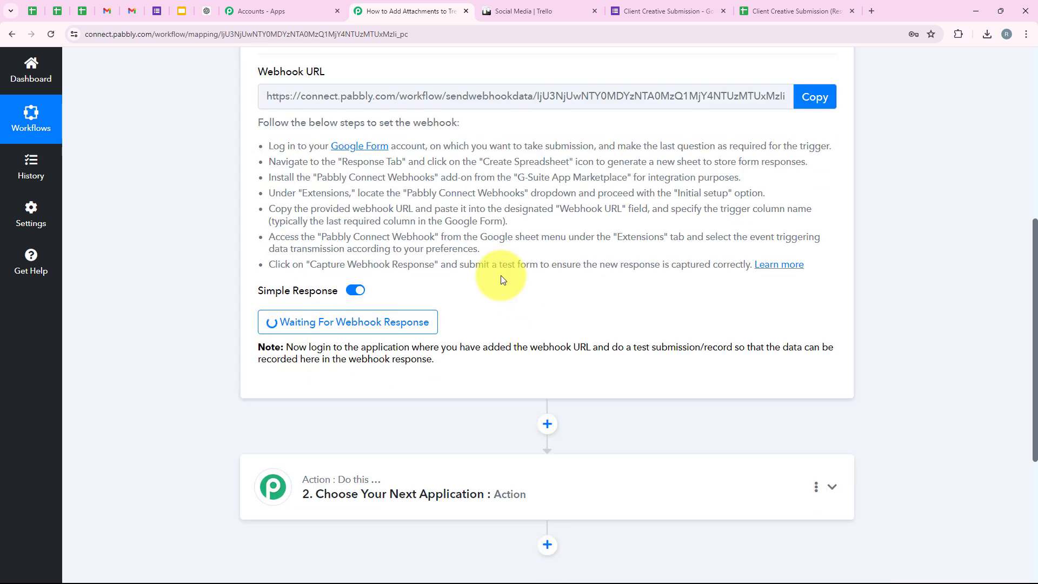
left_click_drag(614, 347, 732, 347)
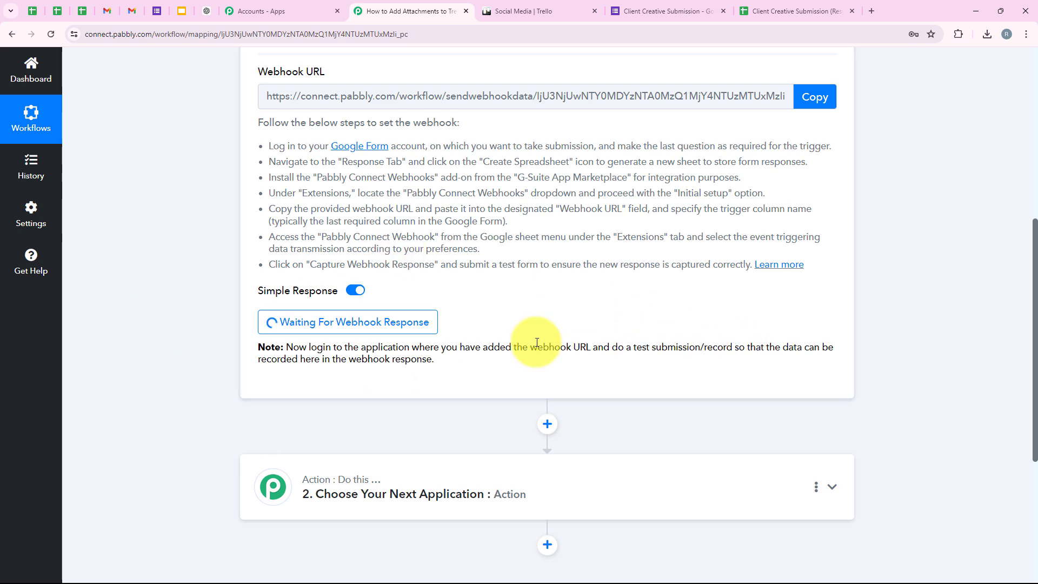
left_click(162, 323)
scroll(171, 324, "up", 4)
scroll(174, 322, "up", 4)
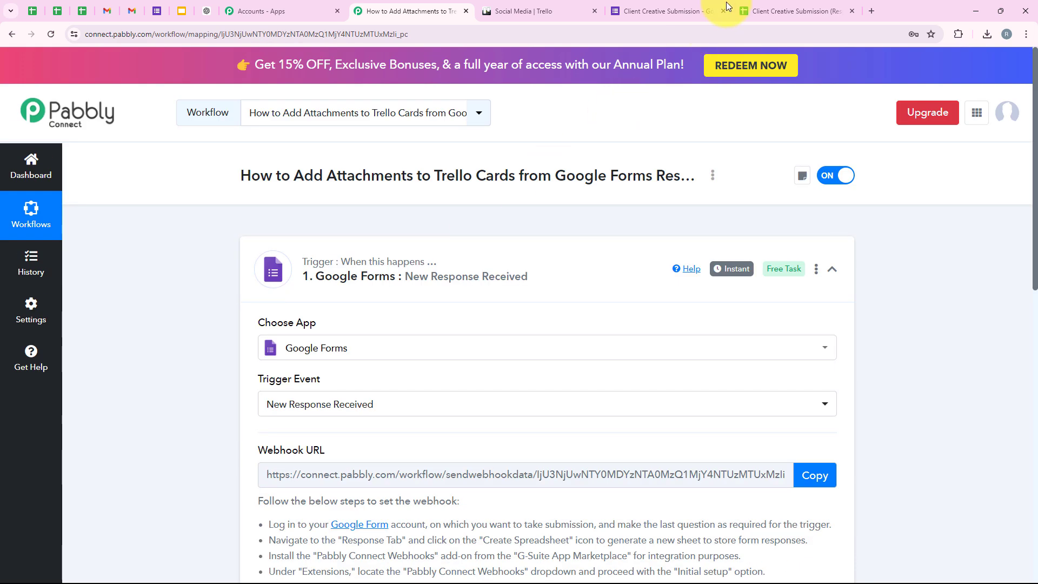
left_click(773, 10)
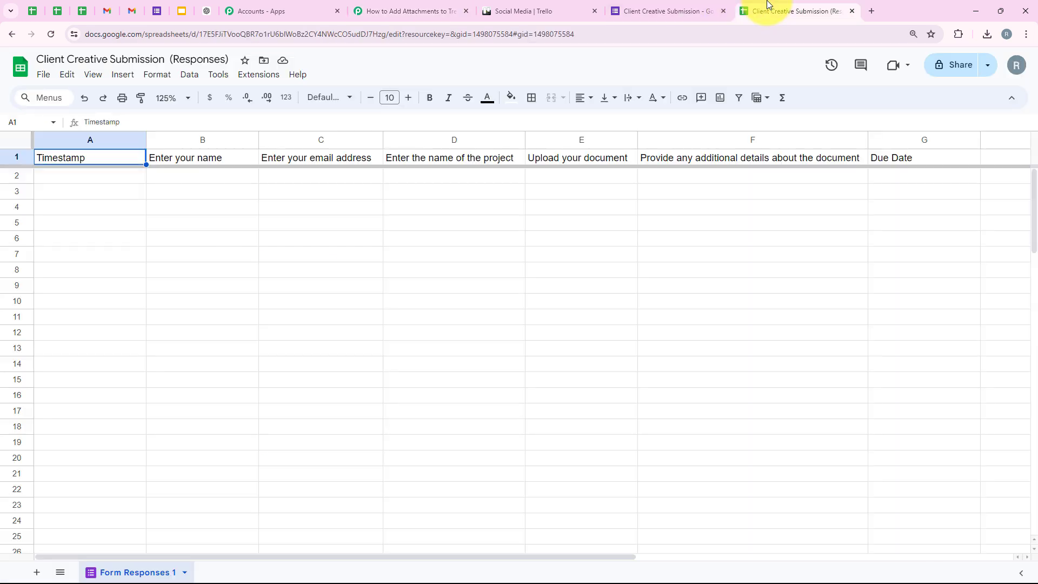
Step: Run Pabbly Connect Webhooks > Send On Event and select row 2 at cell A2
left_click(265, 74)
mouse_move(413, 209)
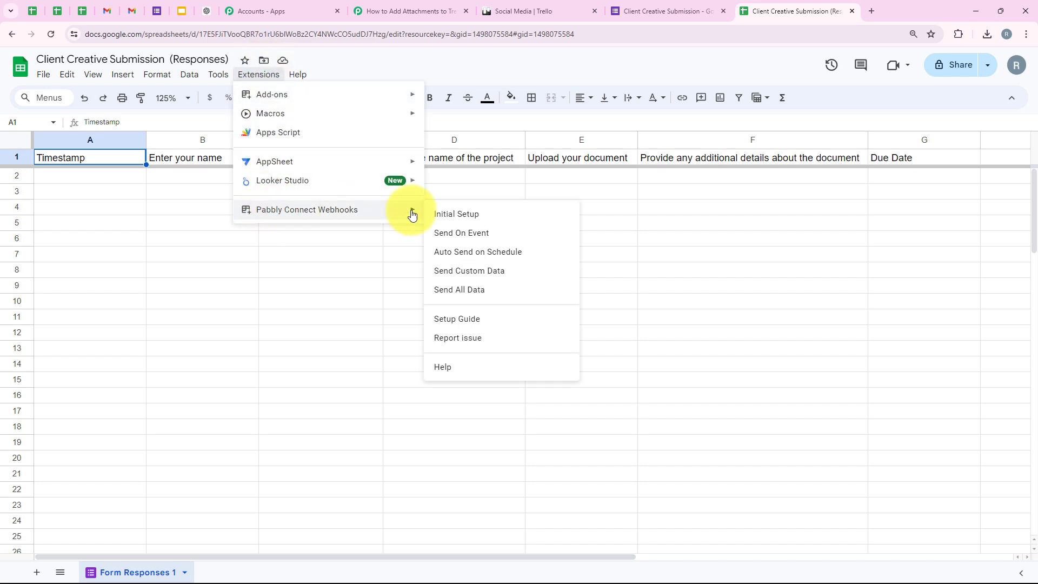
left_click(468, 239)
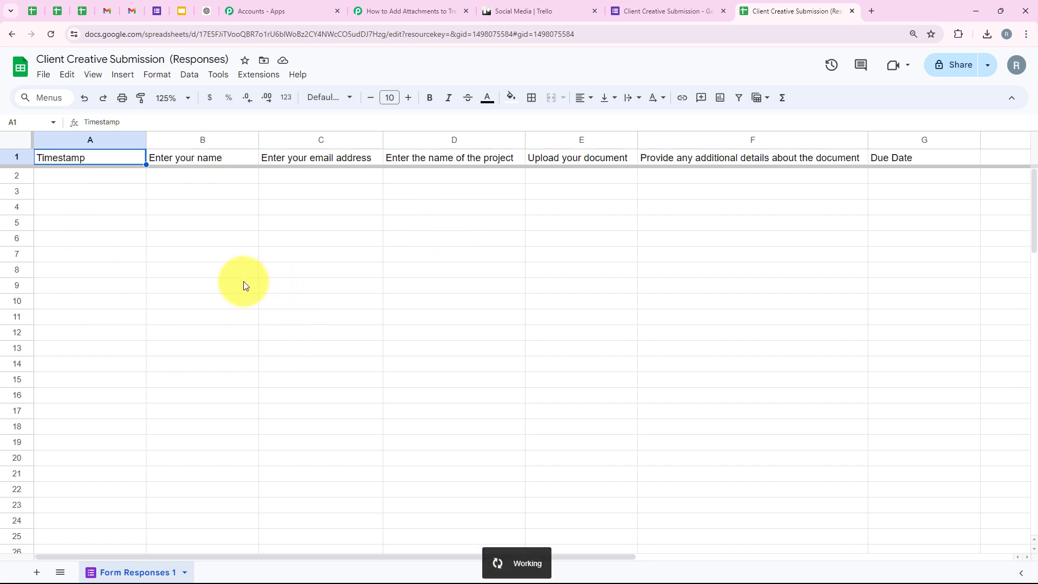
left_click_drag(113, 179, 892, 176)
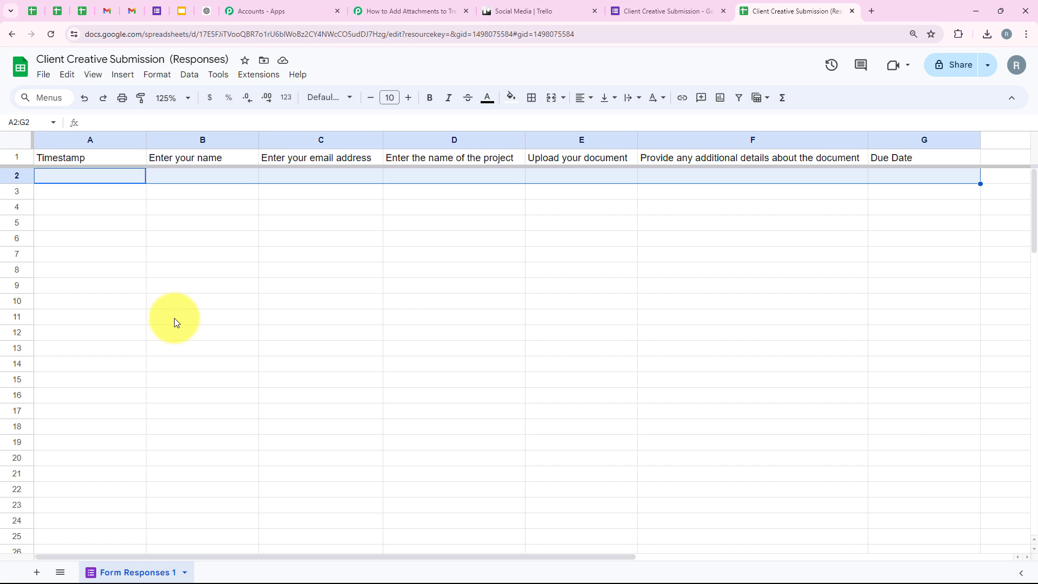
left_click(339, 228)
left_click(125, 176)
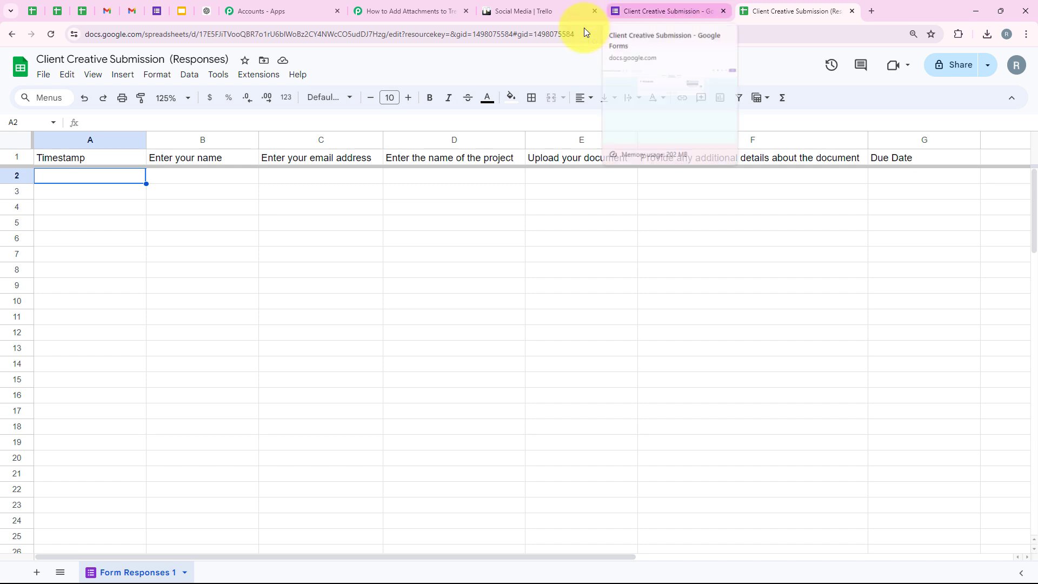
Step: Open the live form and fill in the submitter's name and email address
left_click(697, 10)
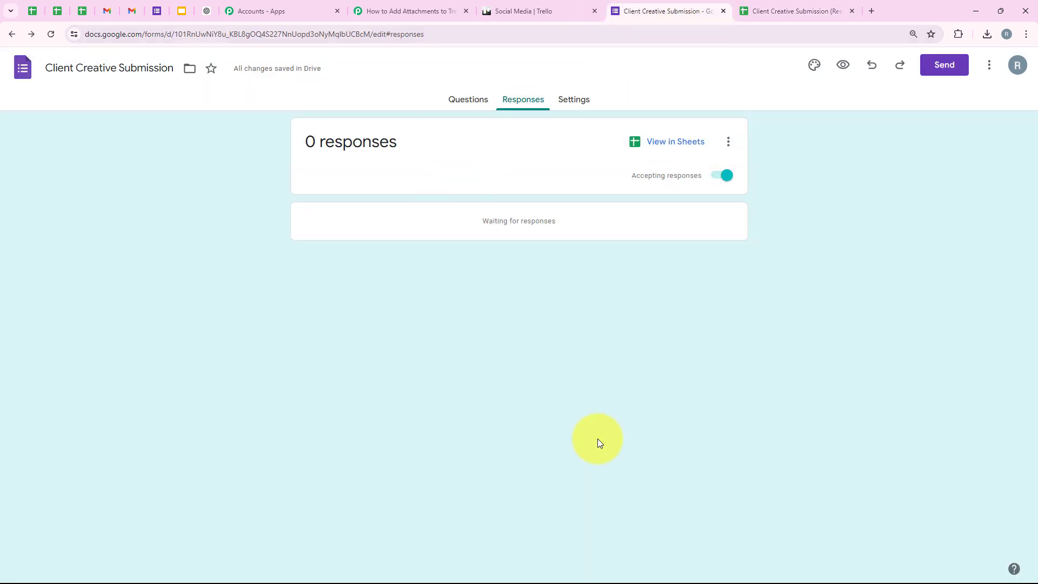
left_click(843, 65)
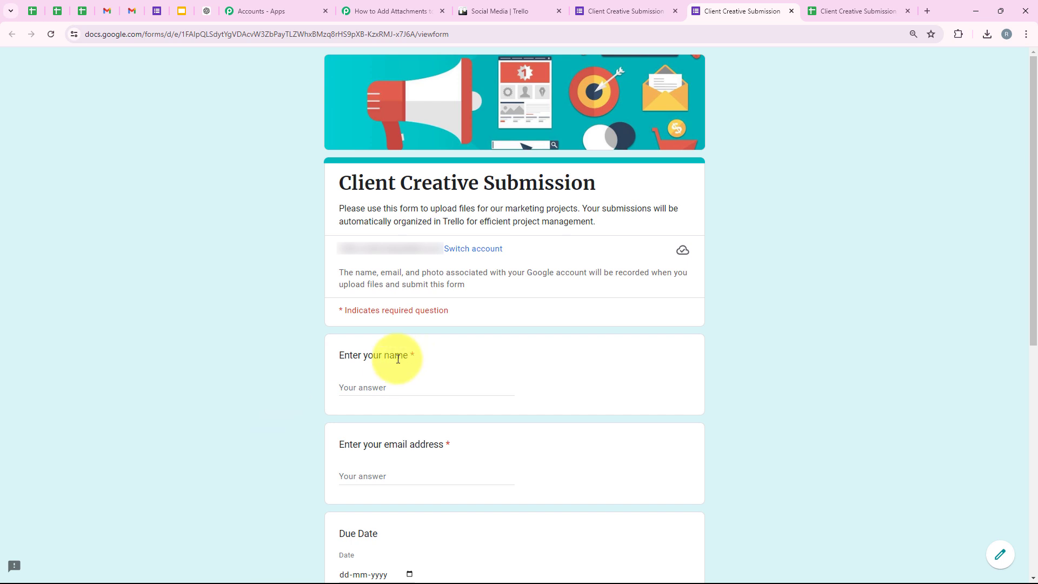
left_click_drag(334, 359, 405, 356)
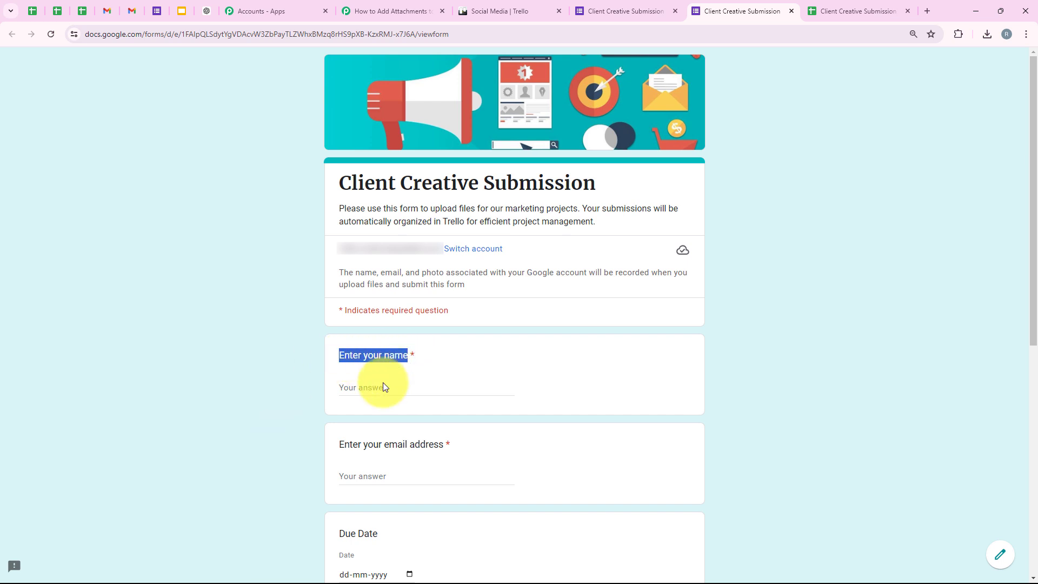
left_click(367, 387)
type("Demo User")
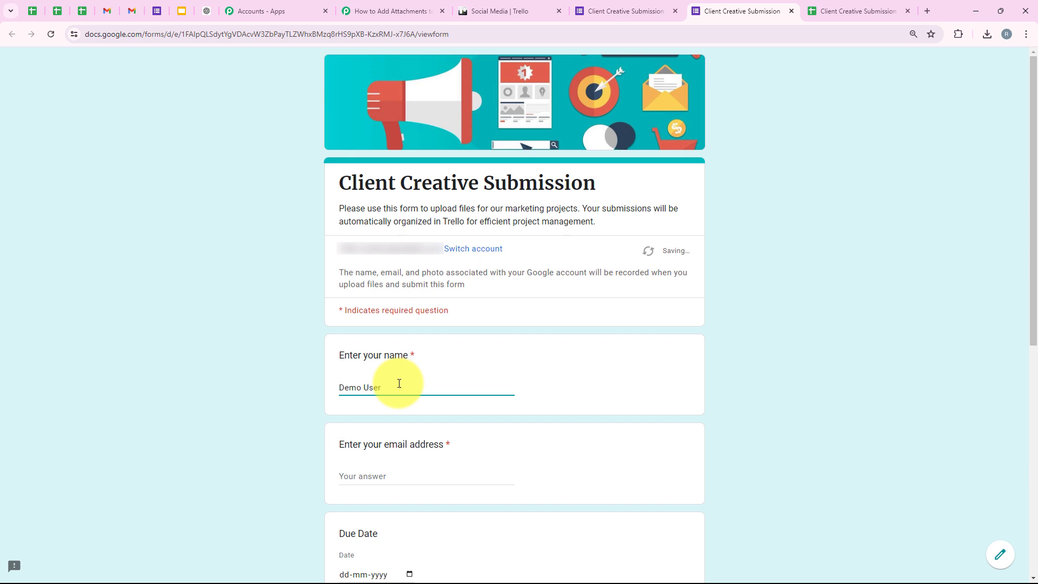
left_click(372, 476)
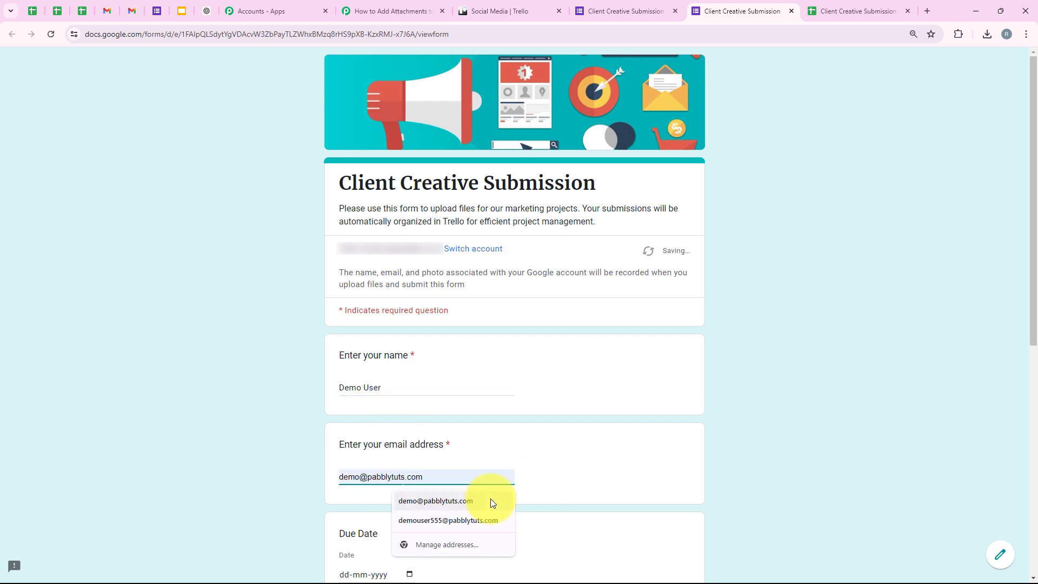
left_click(490, 499)
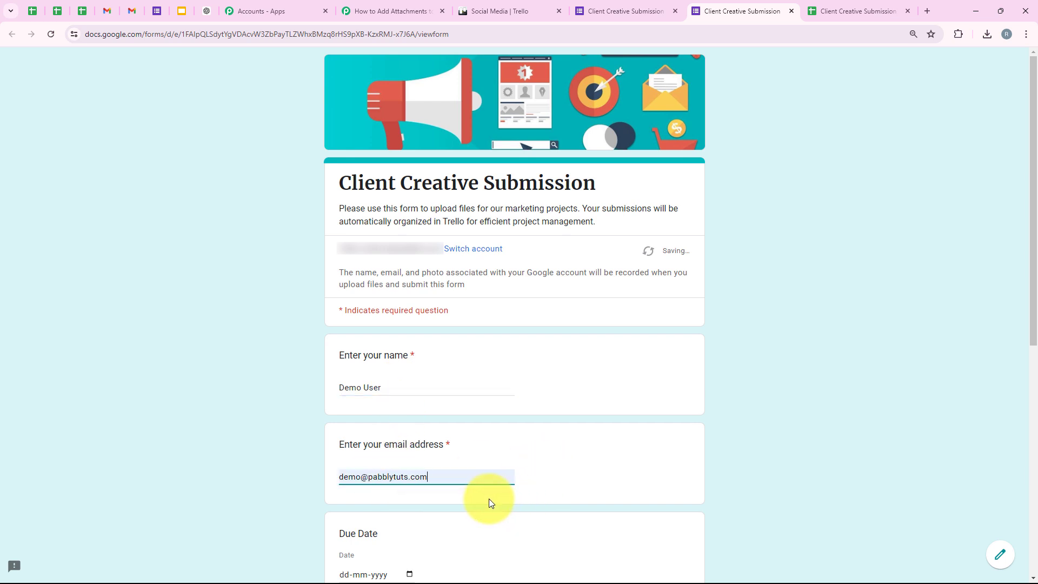
Step: Enter the due date 10/5/2024 and paste the project name NaturalGlow Vitamin C Serum Launch
scroll(310, 392, "down", 5)
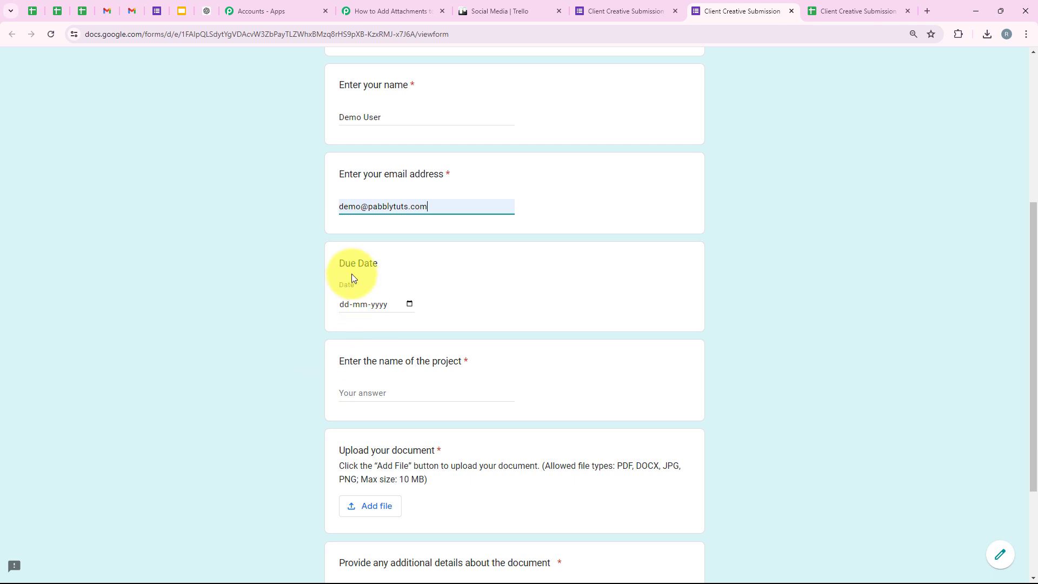
triple_click(365, 267)
left_click(346, 303)
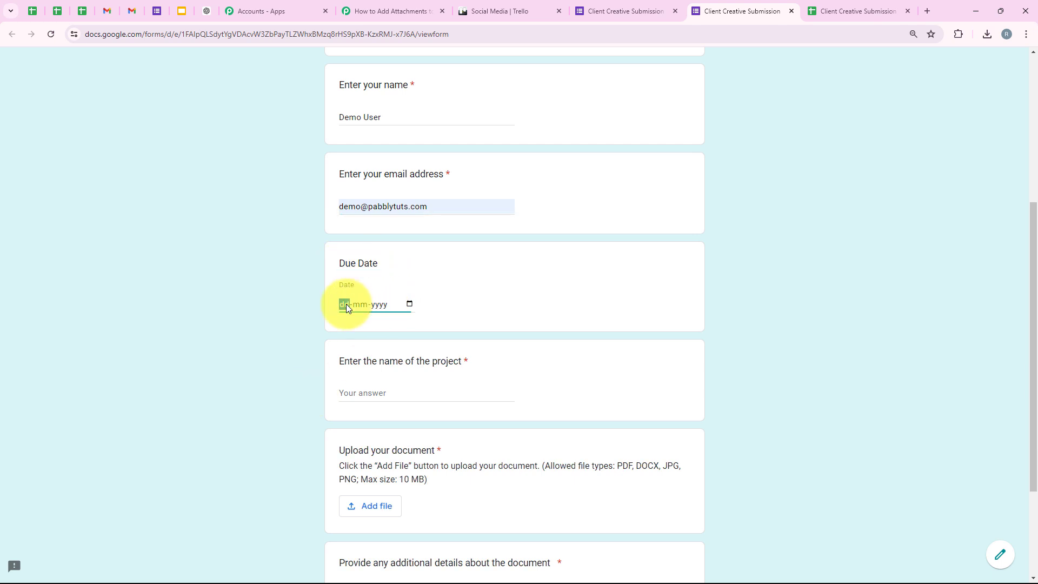
type("05102024")
left_click(273, 342)
scroll(270, 353, "down", 1)
scroll(279, 353, "down", 1)
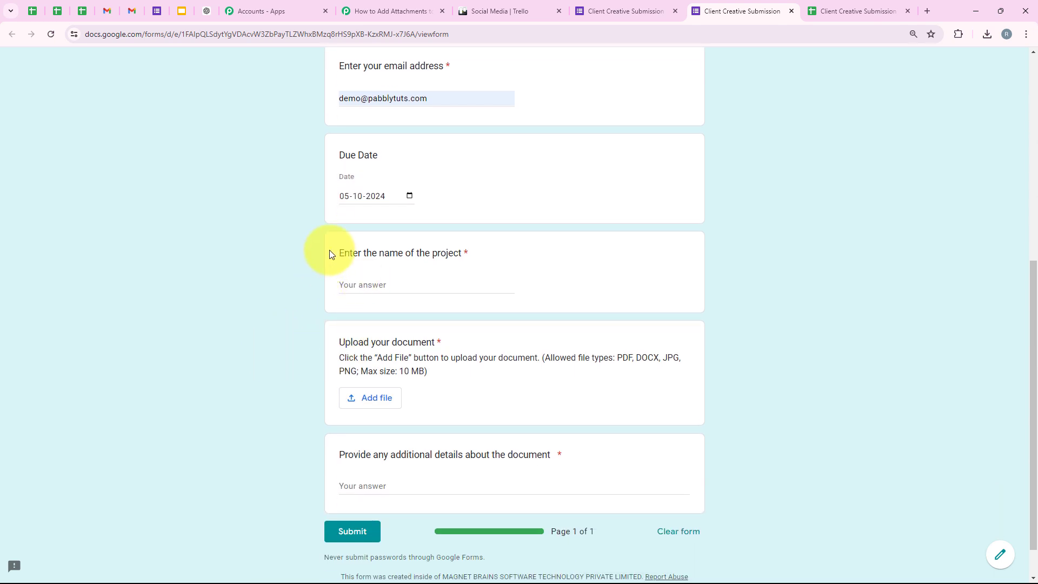
left_click_drag(332, 255, 493, 249)
left_click(419, 279)
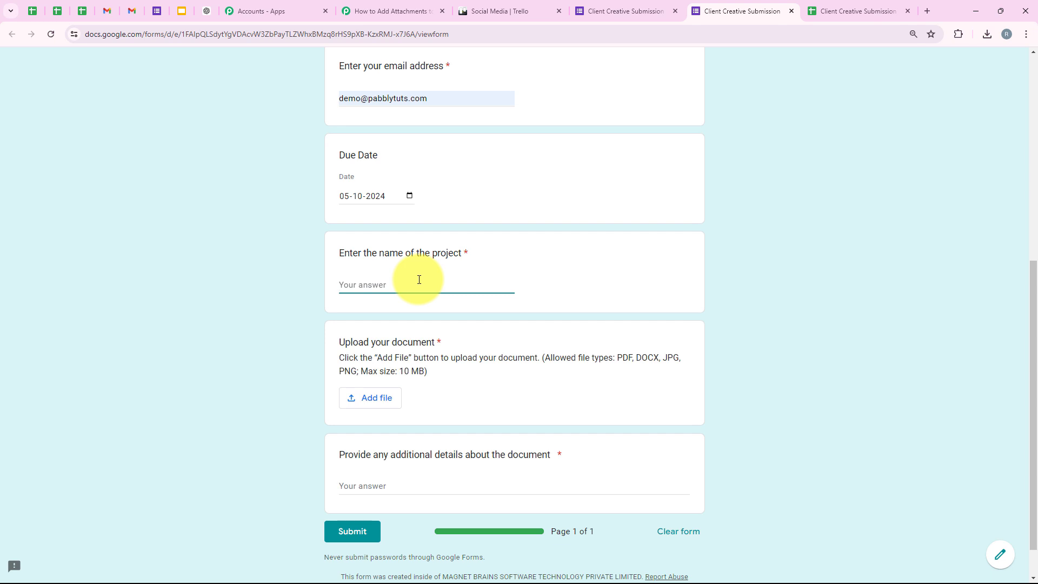
type("NaturalGlow Vitamin C Serum Launch")
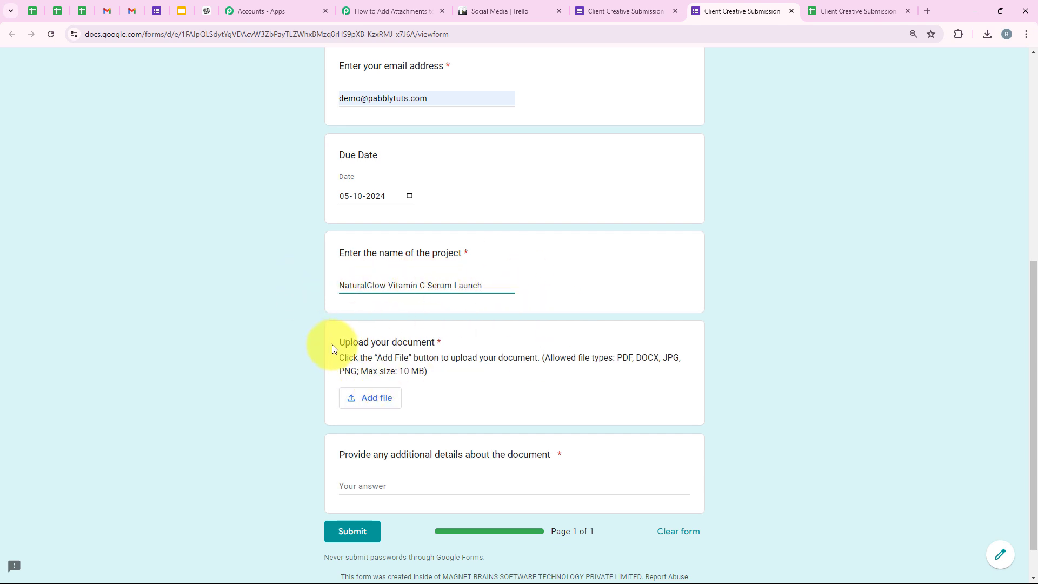
Step: Attach Product 1.jpg from recent Drive files to the upload question
left_click_drag(332, 345, 456, 359)
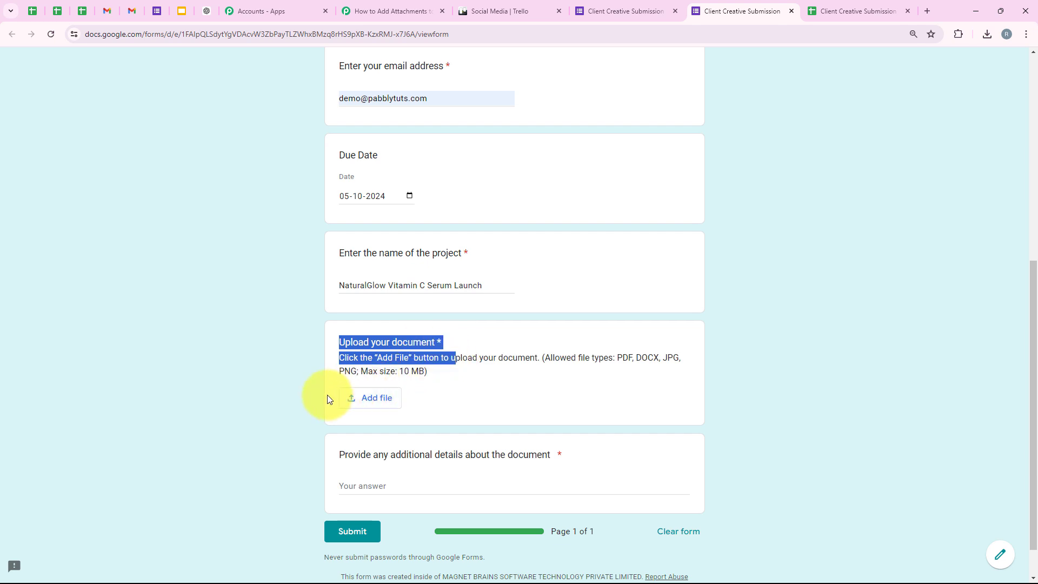
left_click(308, 399)
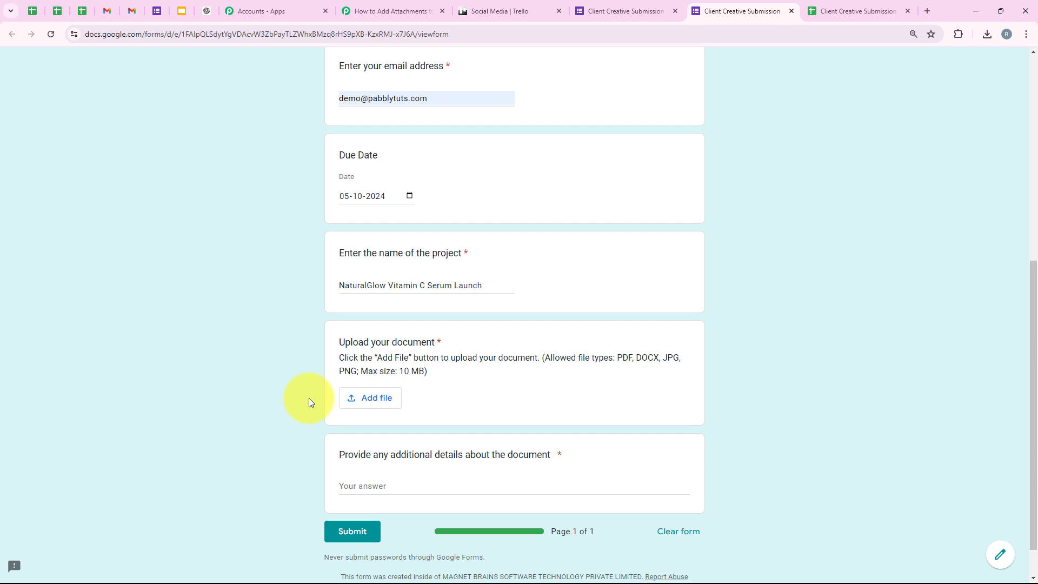
left_click(355, 397)
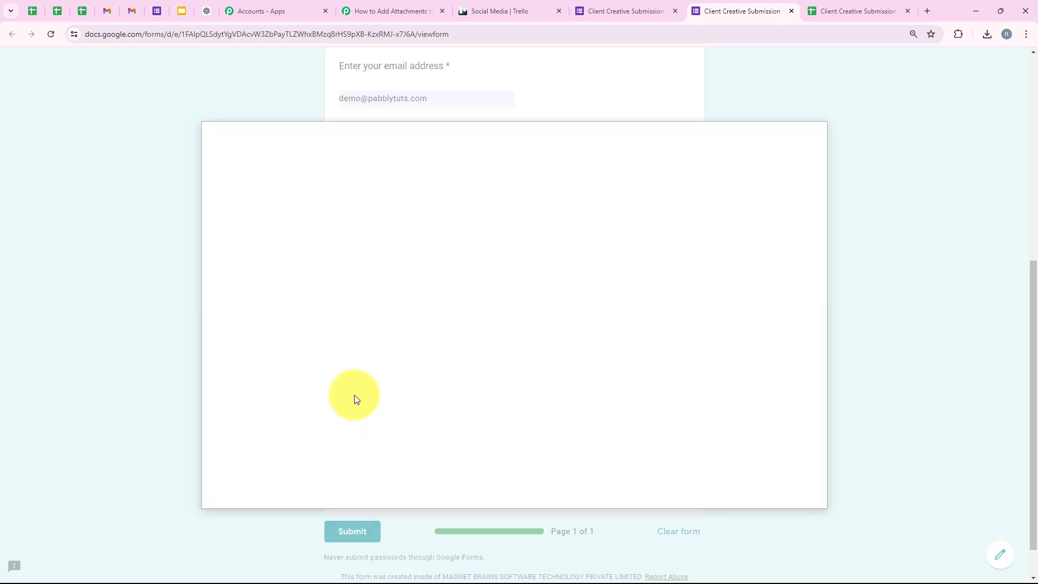
left_click(340, 185)
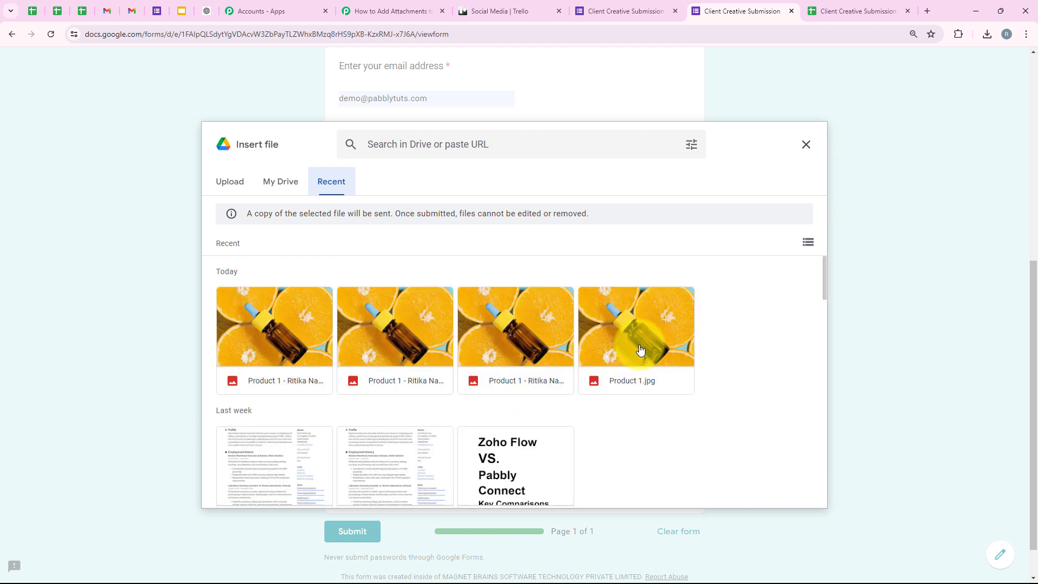
double_click(641, 350)
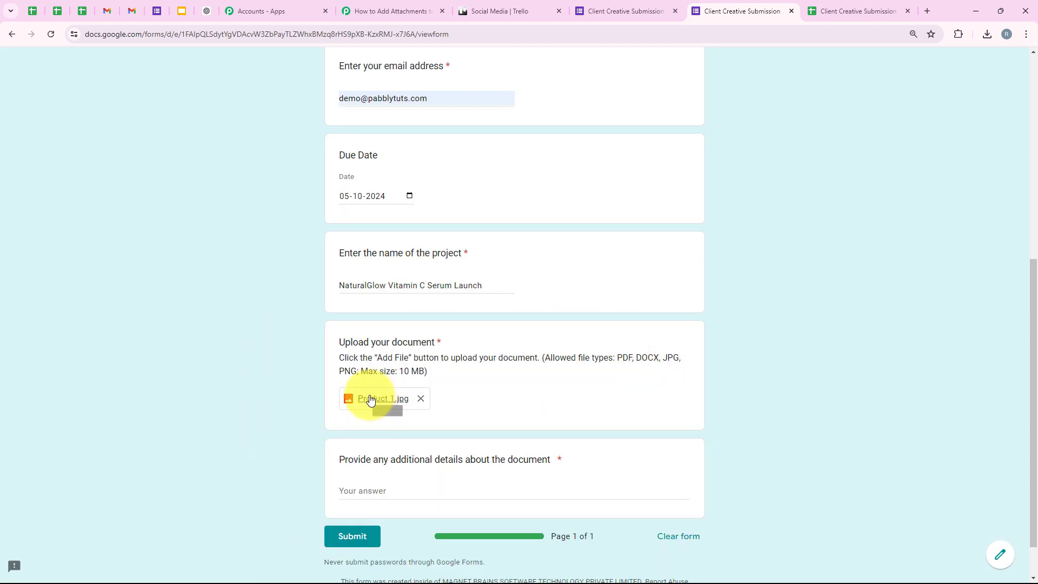
Step: Paste the campaign details answer and submit the form
scroll(334, 454, "down", 2)
left_click_drag(330, 415, 476, 423)
left_click(384, 442)
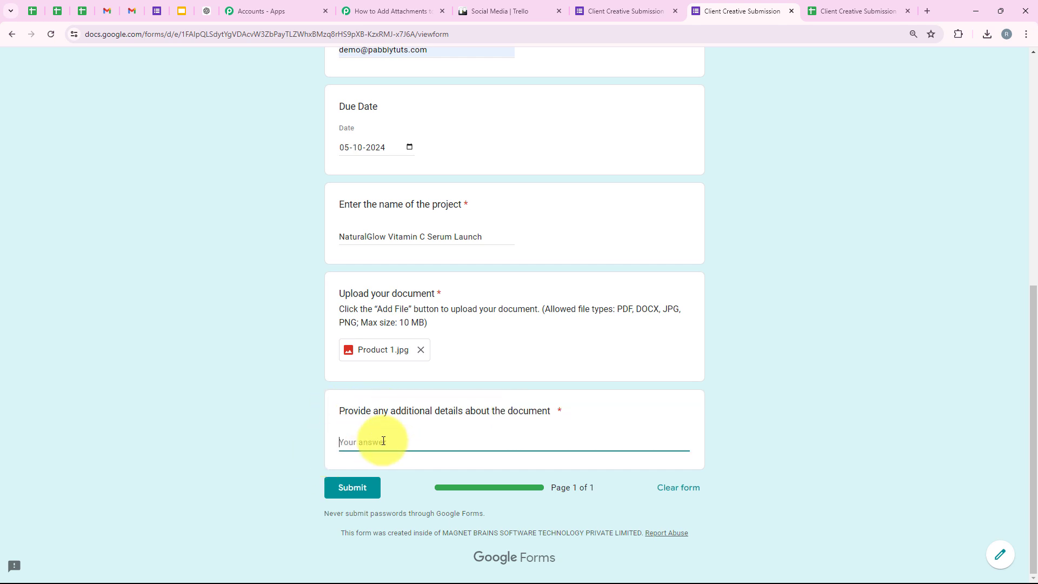
type("This creative is for our Instagram ad campaign promoting the new Vitamin C serum.")
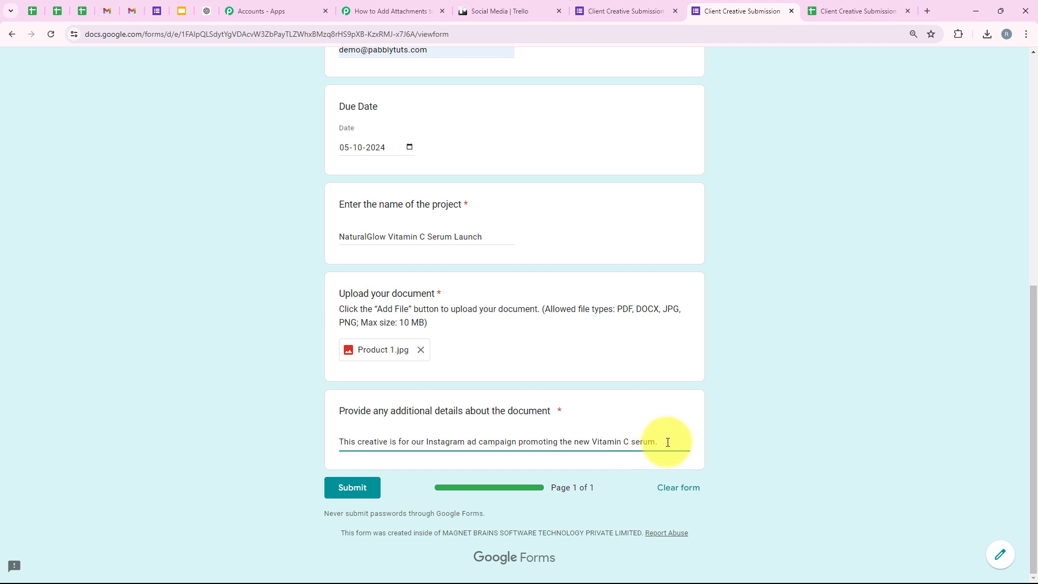
left_click(374, 496)
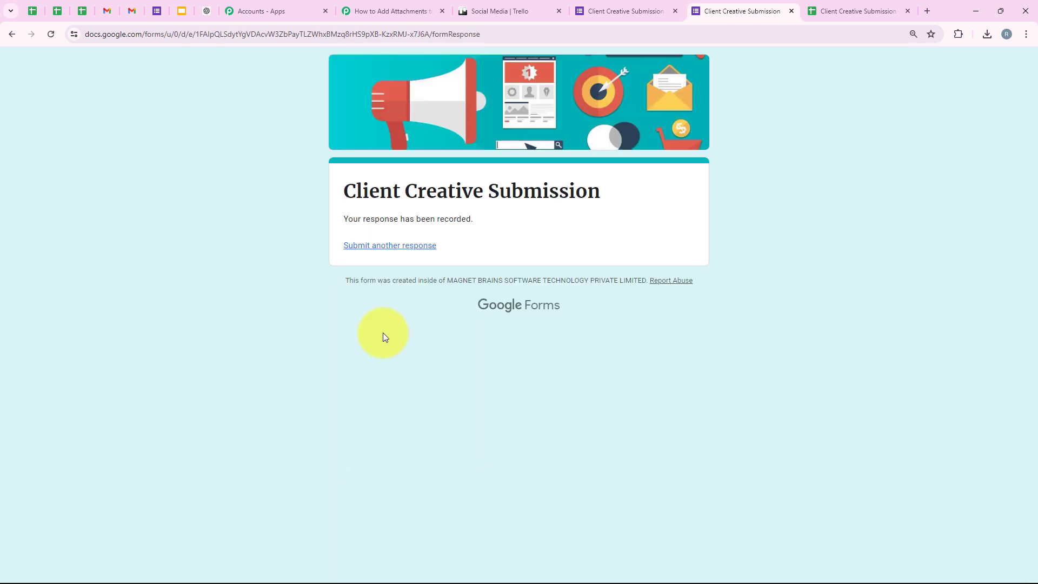
left_click_drag(338, 213, 478, 255)
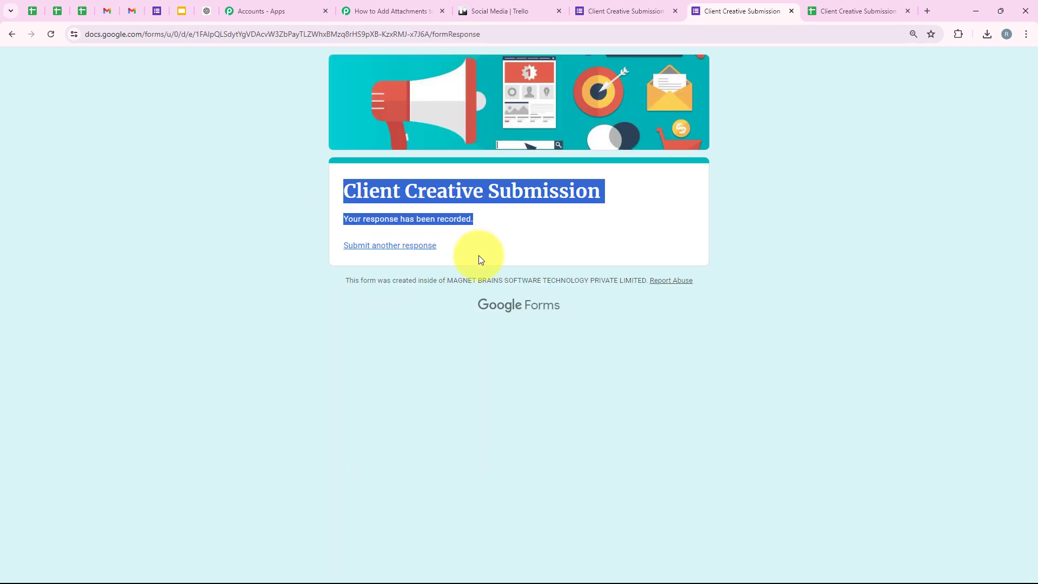
left_click(426, 380)
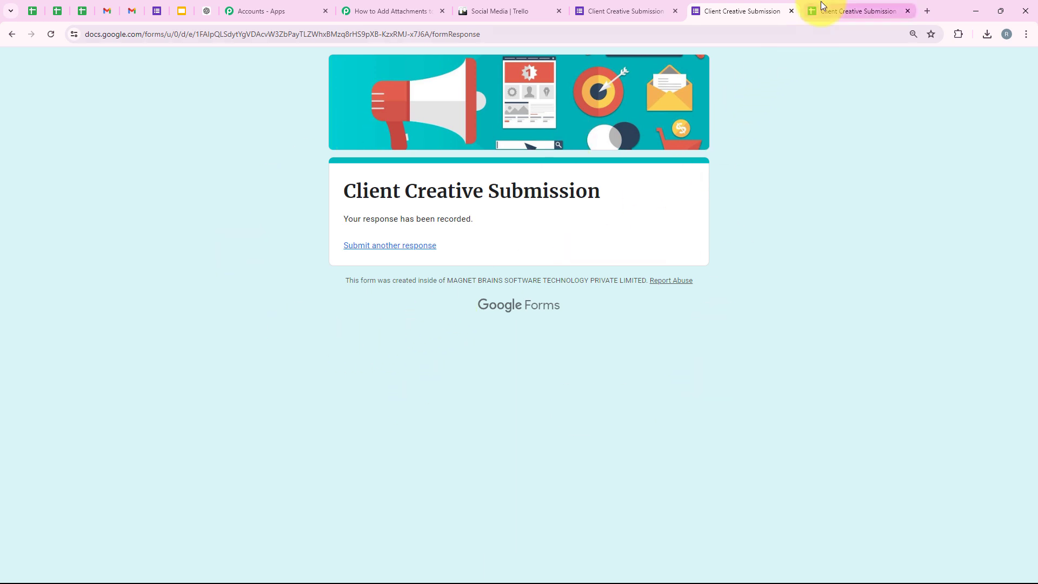
Step: Check the NaturalGlow response in row 2 of the responses sheet, zoomed to 150%
left_click(860, 9)
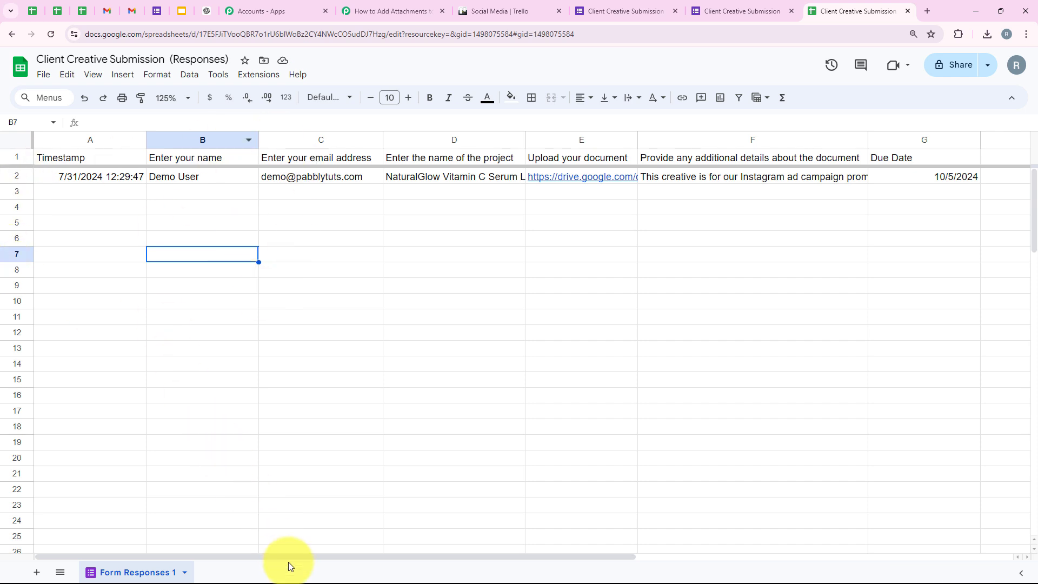
left_click_drag(288, 561, 257, 562)
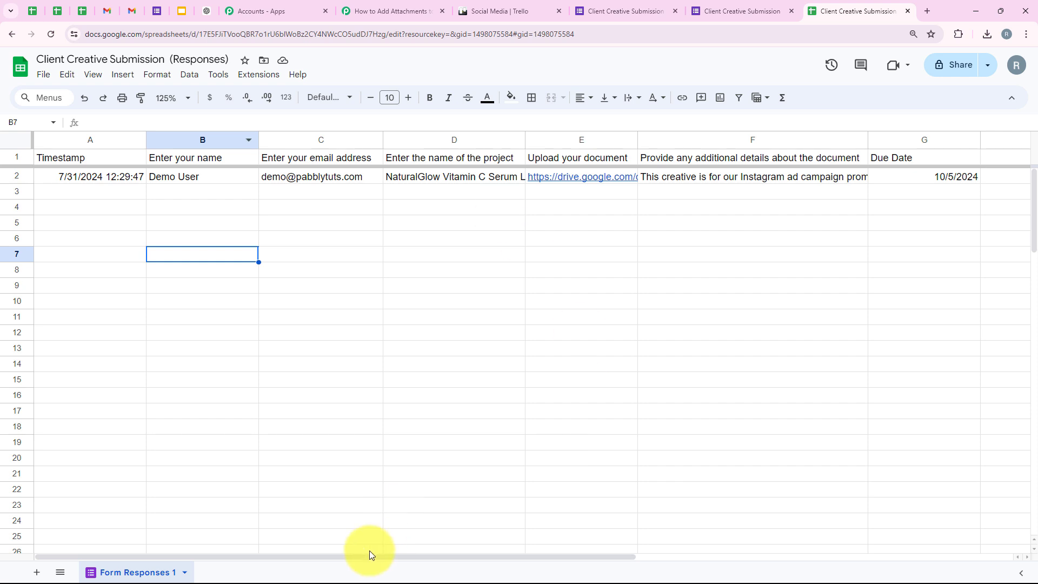
left_click_drag(369, 557, 492, 573)
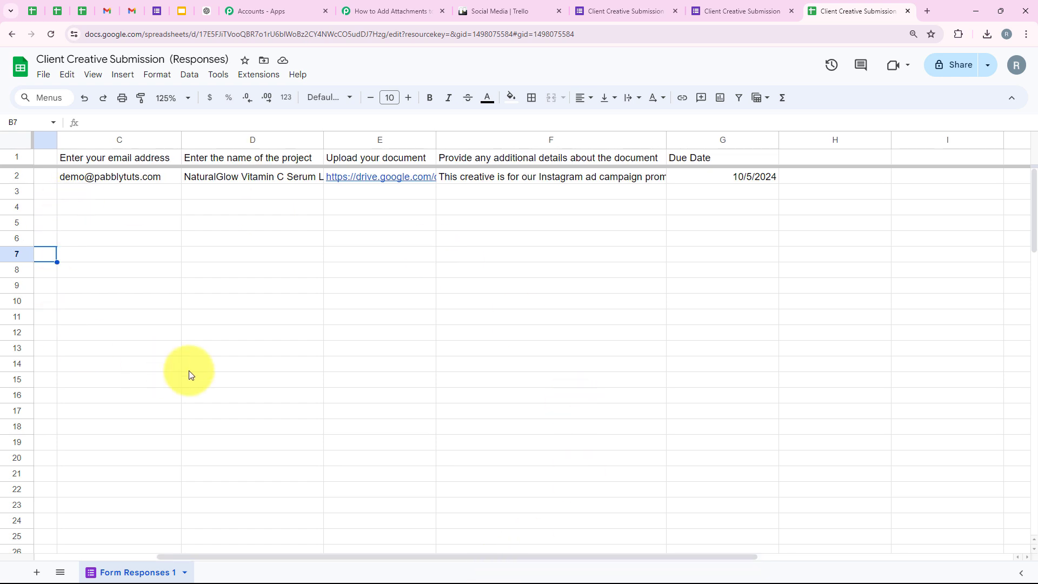
left_click(177, 94)
left_click(170, 213)
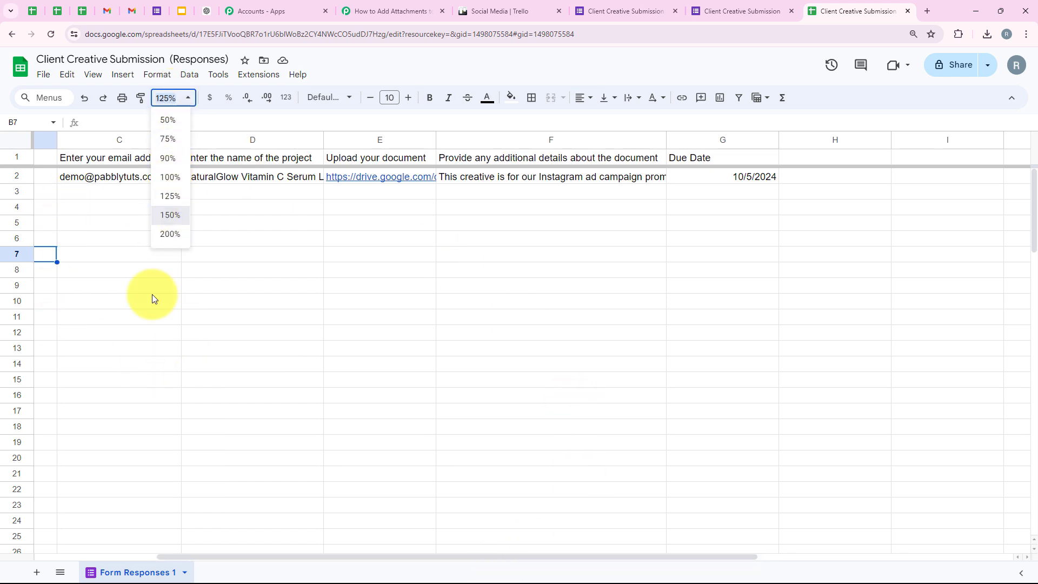
left_click(170, 419)
left_click_drag(224, 555, 24, 537)
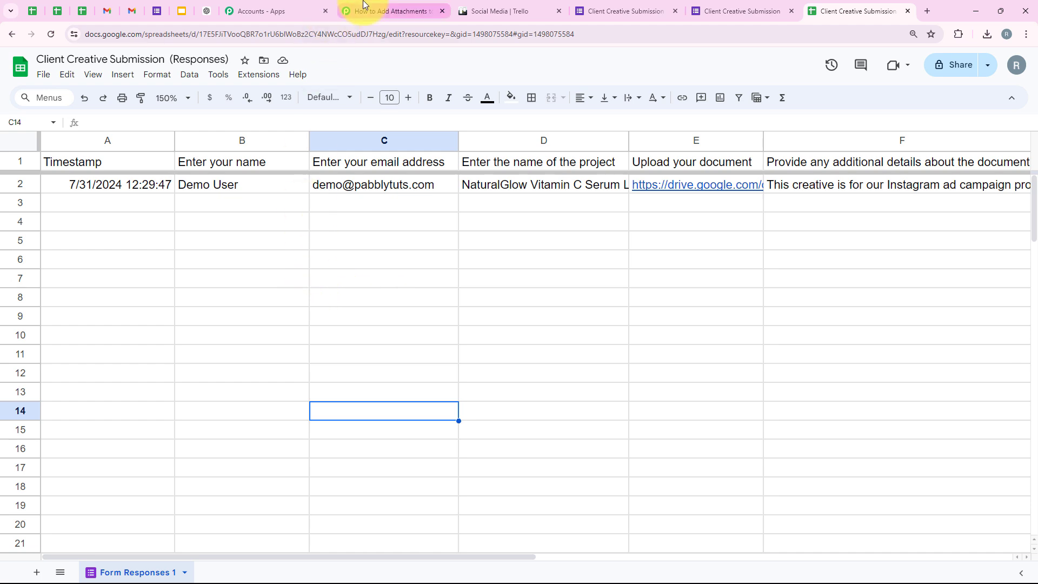
Step: Back in Pabbly, review the captured TriggerColumn, Timestamp and SpreadsheetName values
left_click(363, 5)
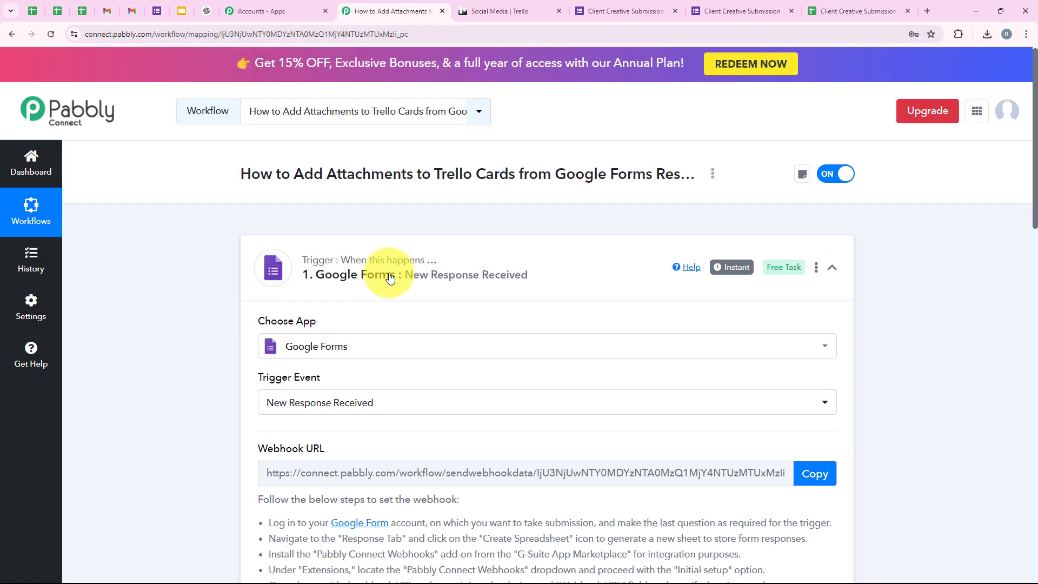
scroll(390, 277, "down", 12)
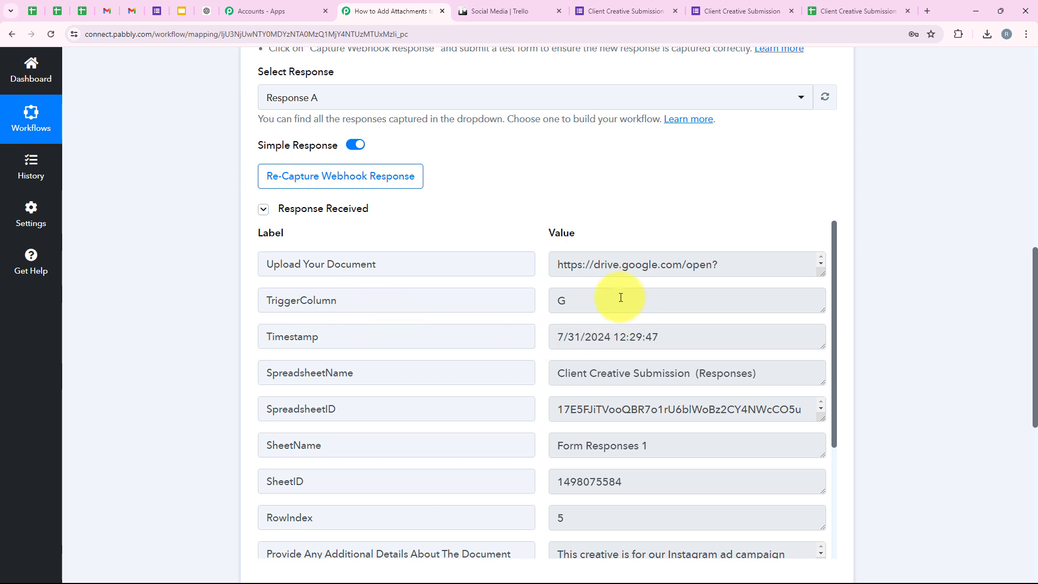
left_click_drag(576, 301, 526, 305)
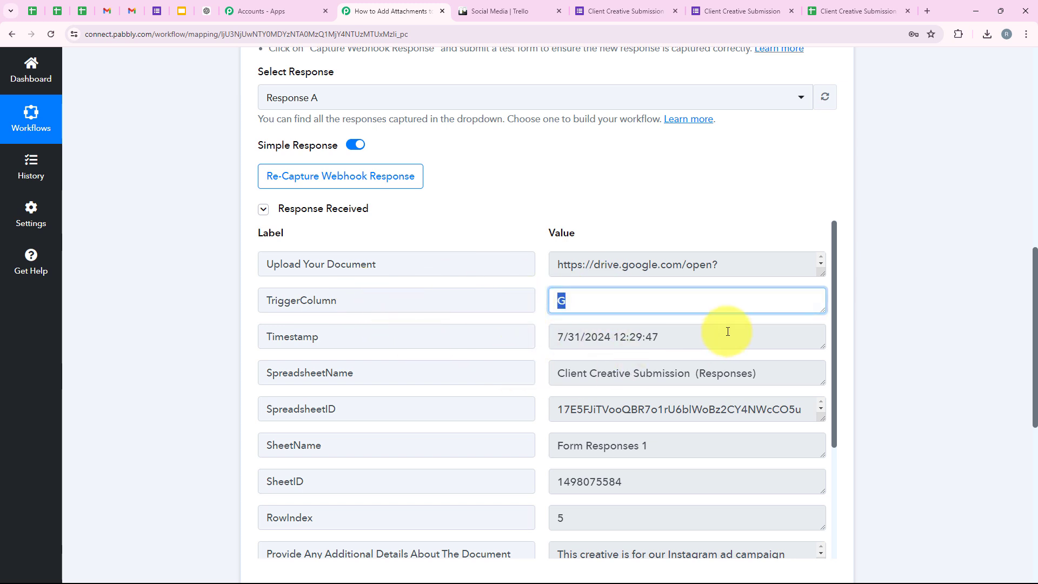
left_click_drag(727, 332, 357, 337)
left_click(452, 344)
scroll(753, 274, "down", 2)
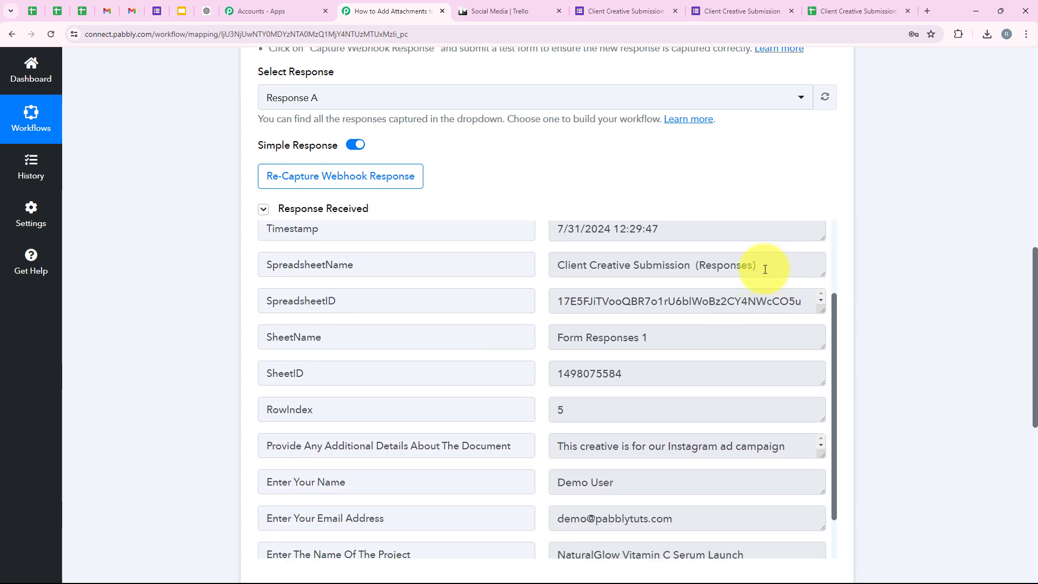
left_click_drag(755, 266, 330, 361)
scroll(330, 360, "down", 1)
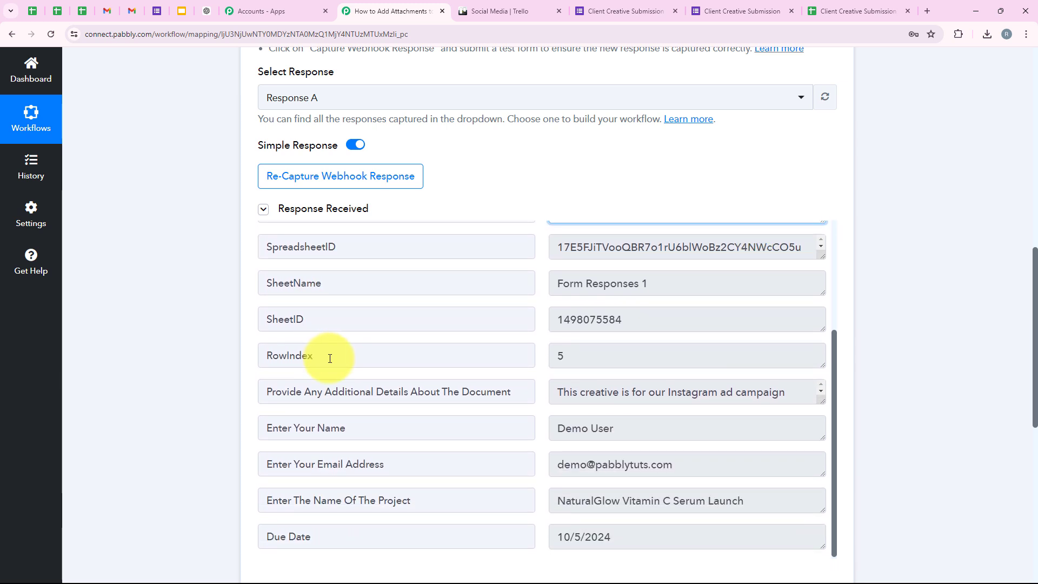
Step: Review the captured submitter name, e-mail, project name, 10/5/2024 due date and additional details
left_click(655, 431)
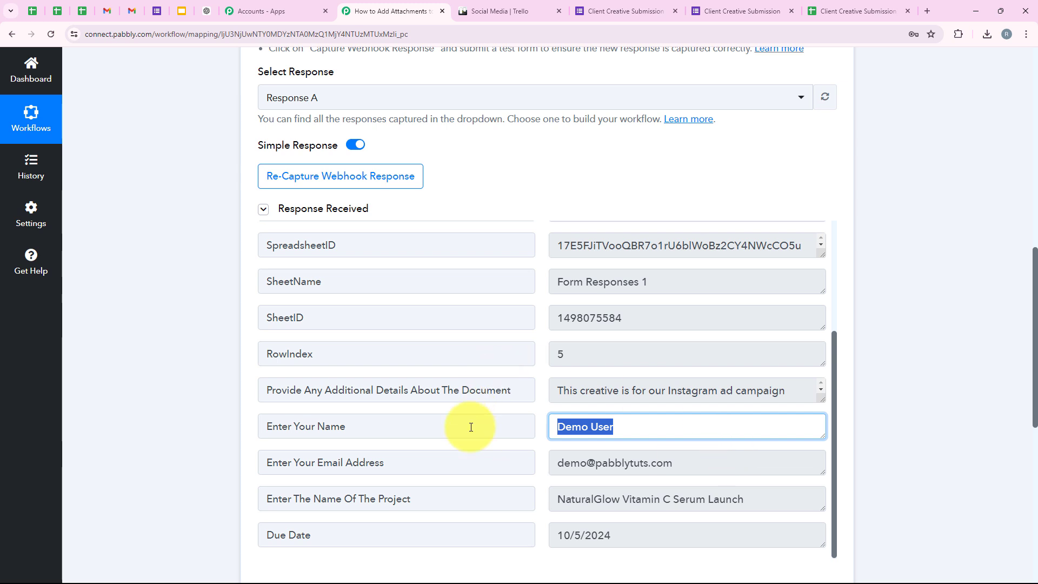
left_click(668, 463)
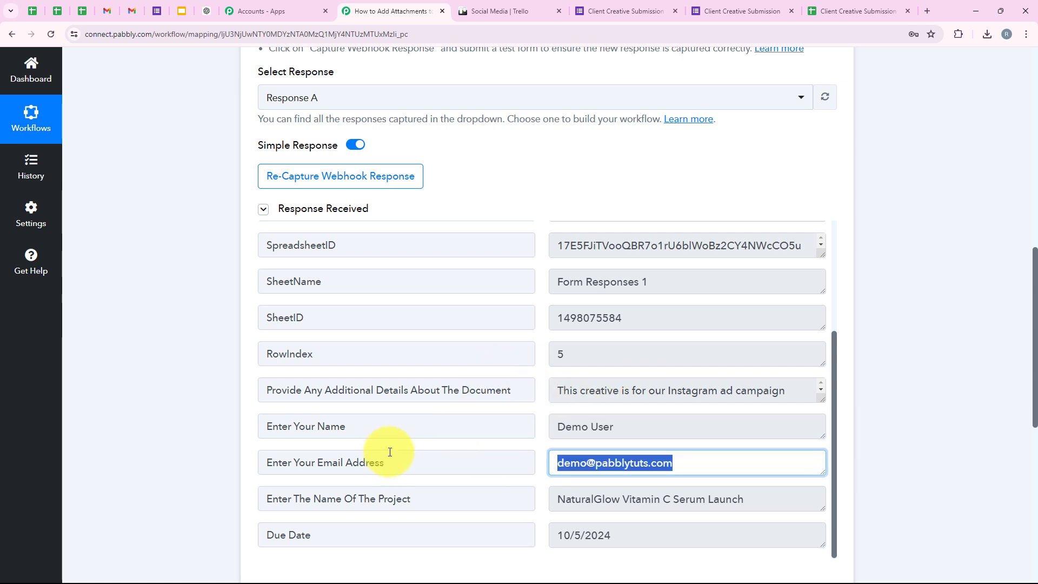
left_click(757, 499)
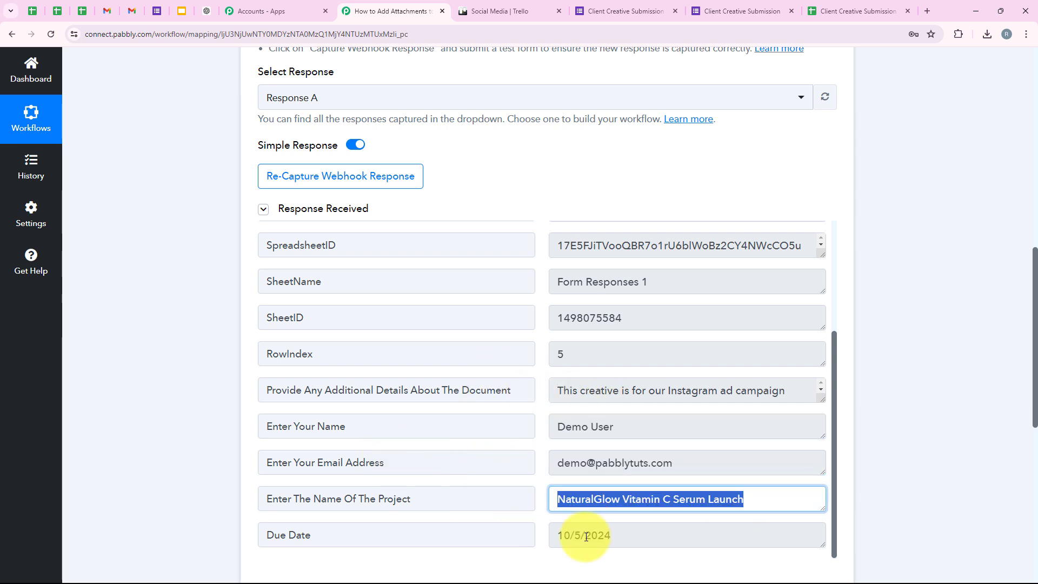
left_click(630, 537)
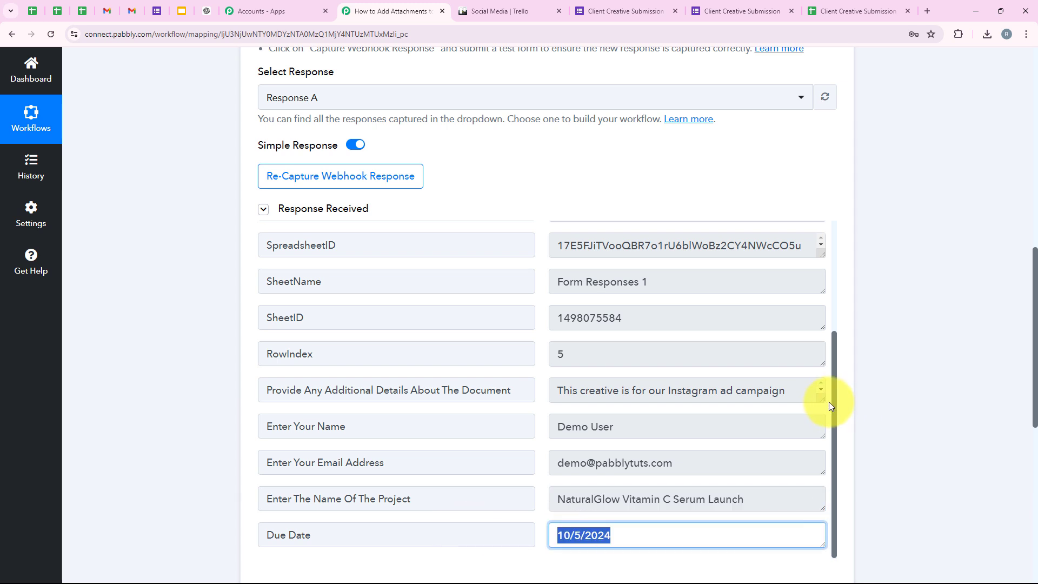
left_click_drag(827, 403, 809, 433)
left_click(703, 422)
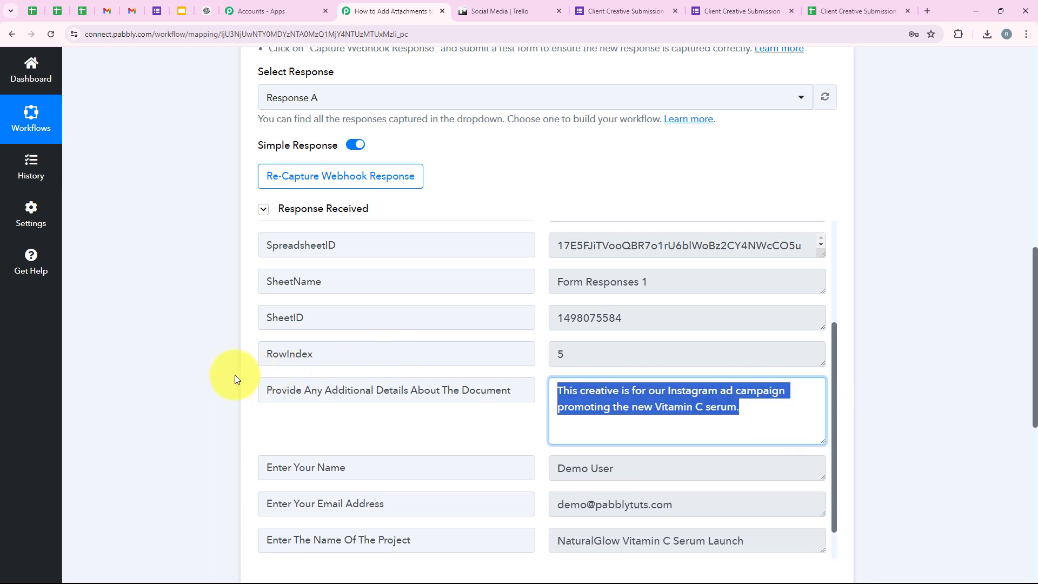
left_click(168, 411)
middle_click(160, 349)
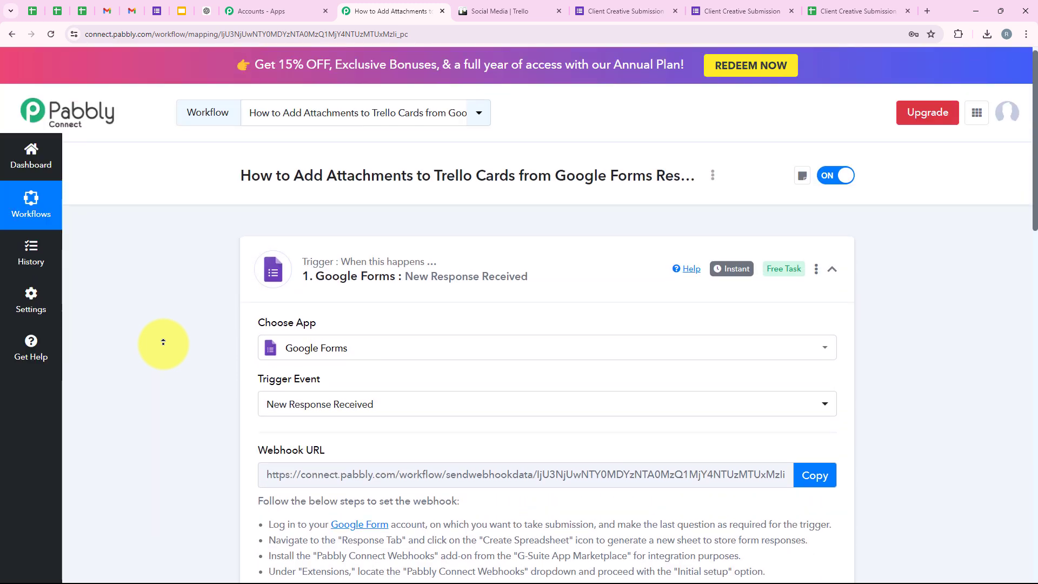
Step: Collapse the Google Forms trigger and set the second step's app to Trello
left_click(512, 286)
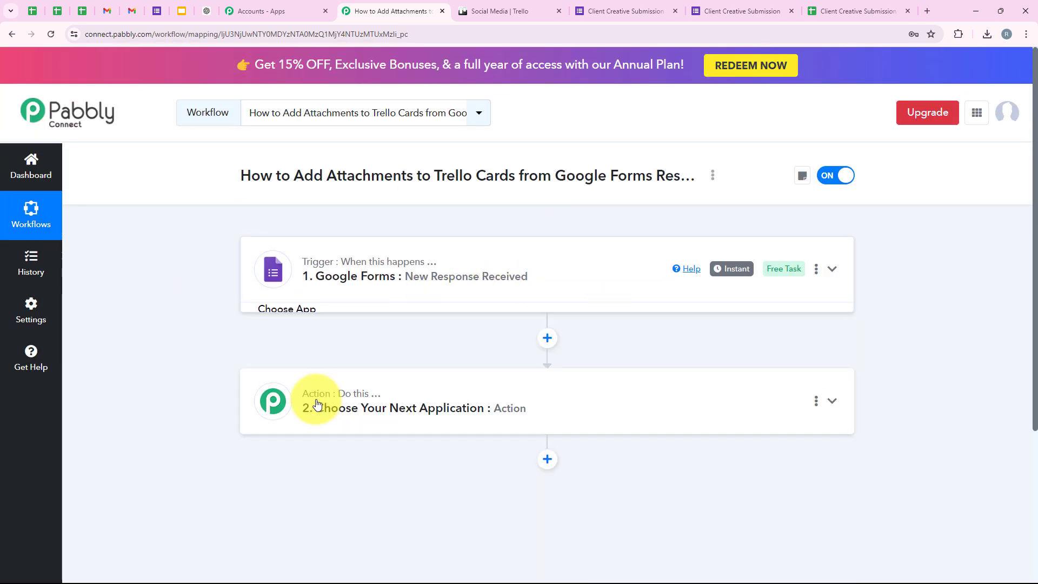
left_click(316, 403)
left_click(404, 291)
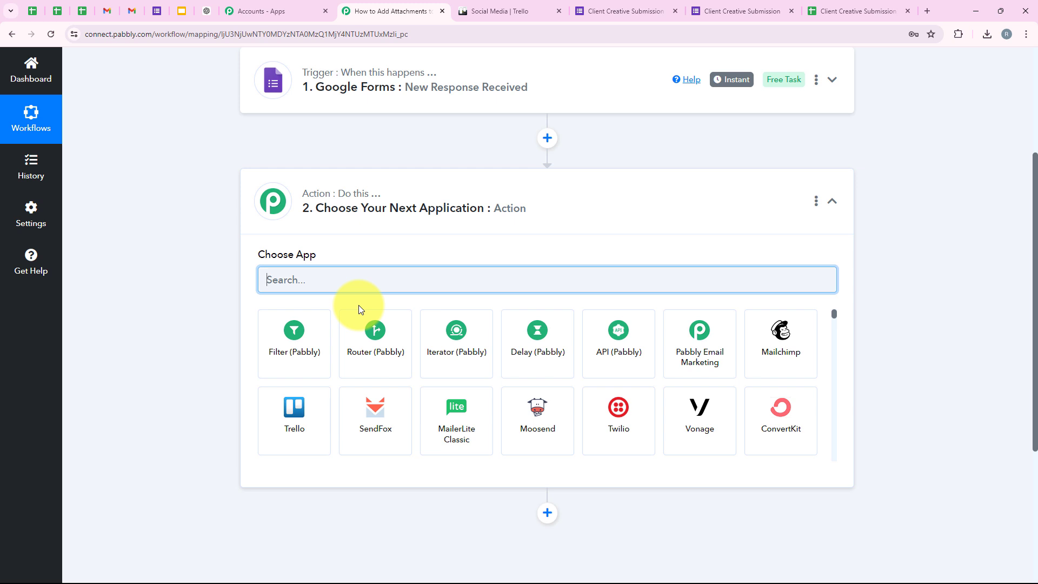
type("Tre")
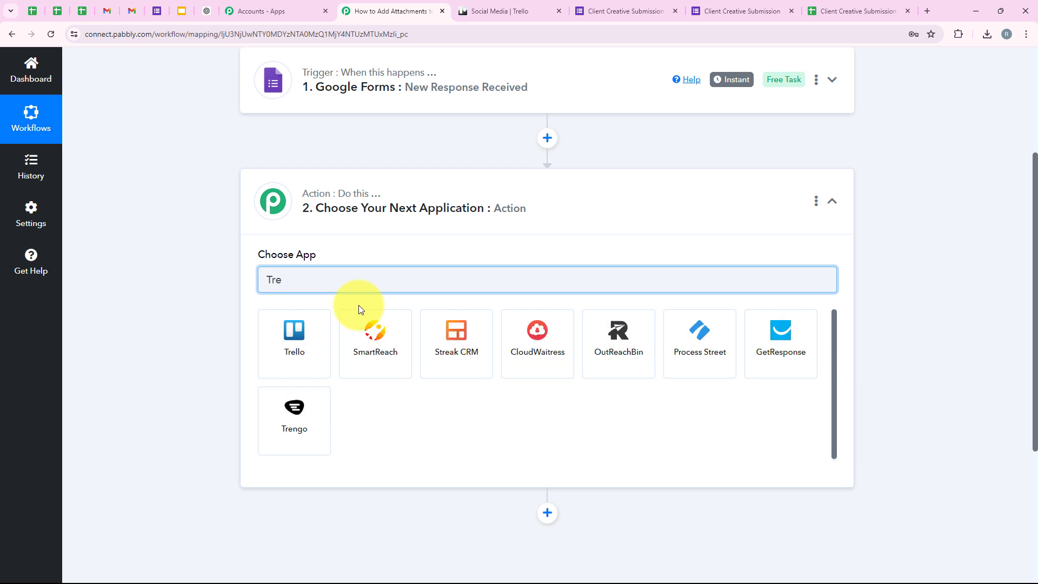
type("llo")
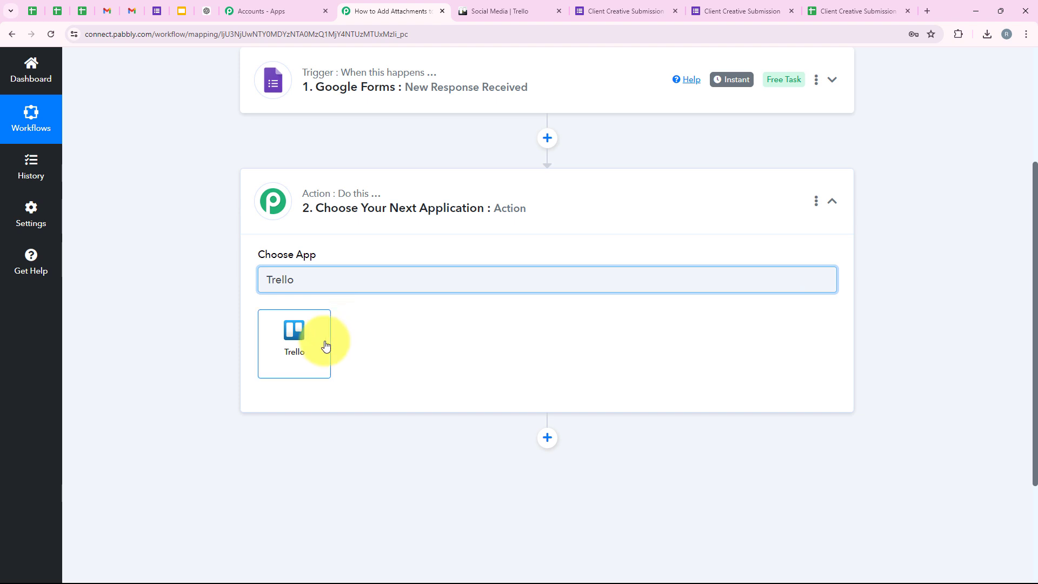
left_click(325, 345)
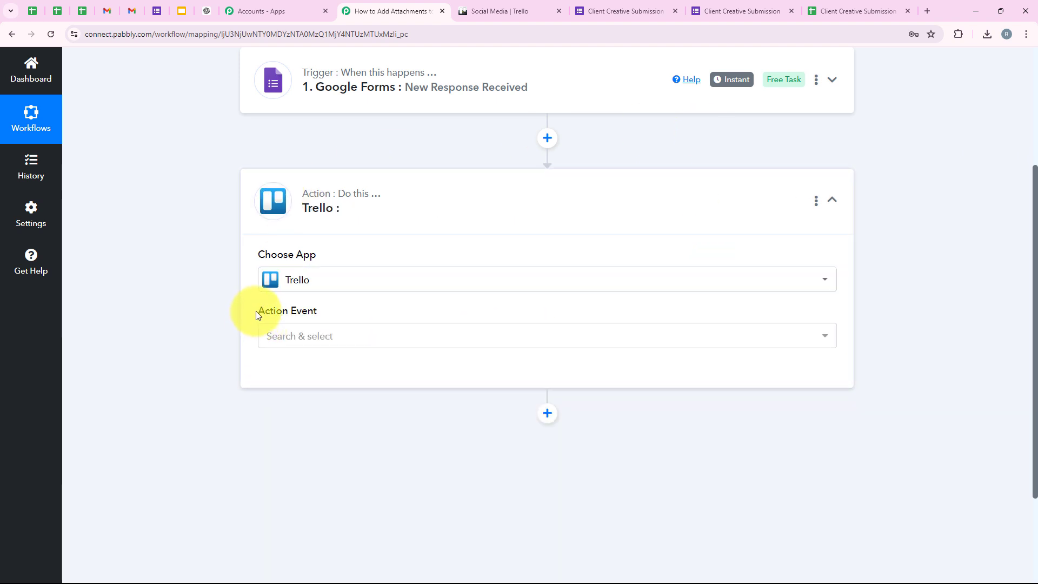
left_click_drag(257, 314, 316, 322)
left_click(316, 332)
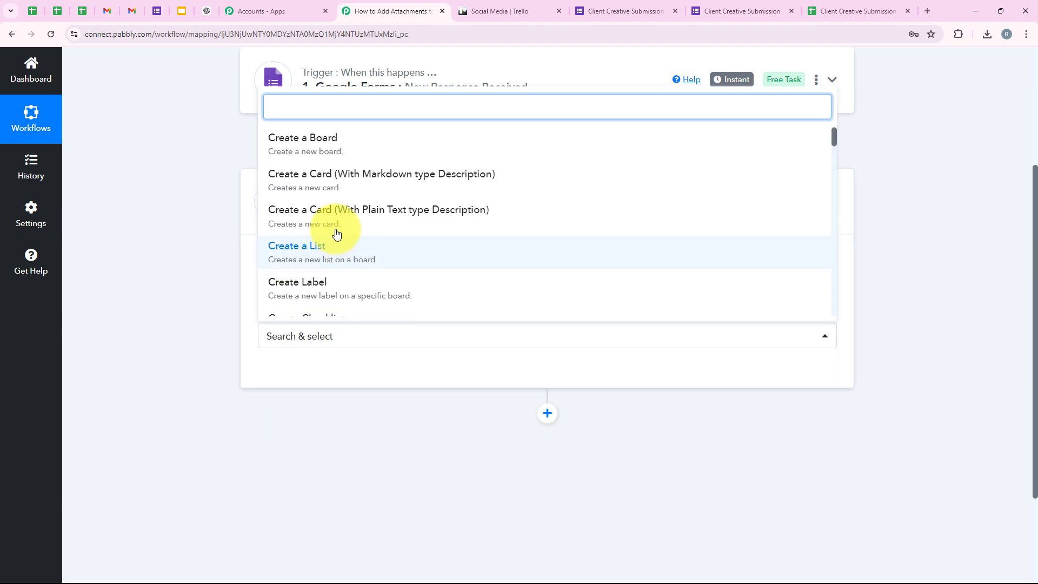
Step: Set the Trello action event to 'Create a Card (With Plain Text type Description)' and start connecting
left_click(303, 226)
left_click(297, 373)
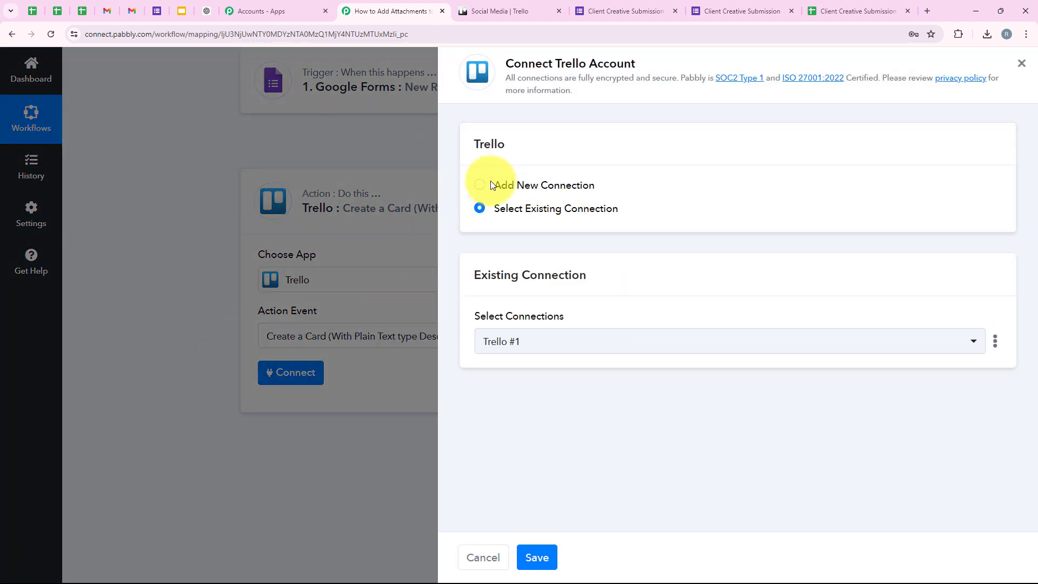
left_click_drag(491, 185, 625, 211)
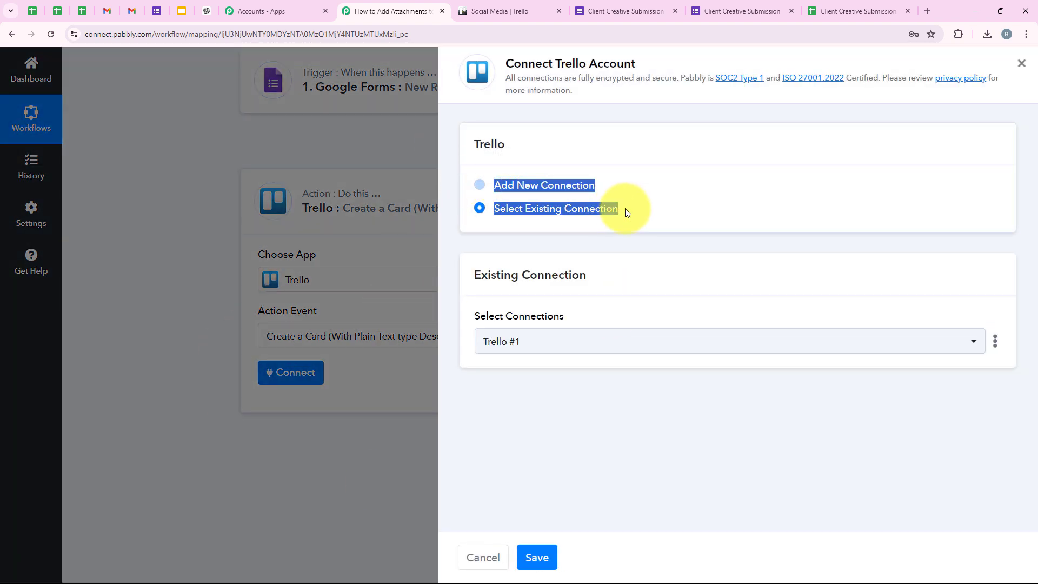
left_click(653, 233)
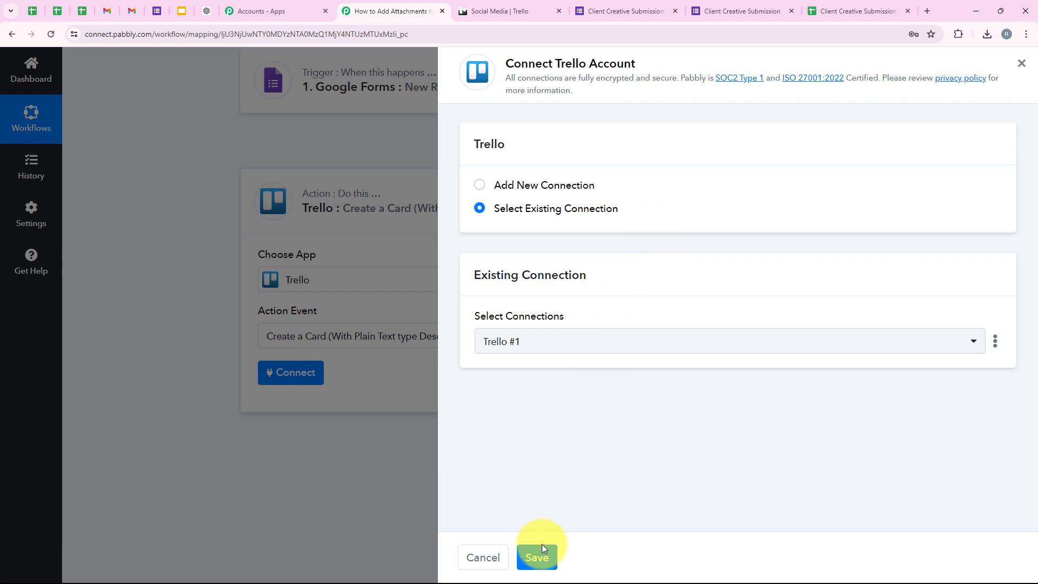
Step: Choose Add New Connection and review the API Key and Token fields and instructions
left_click(523, 185)
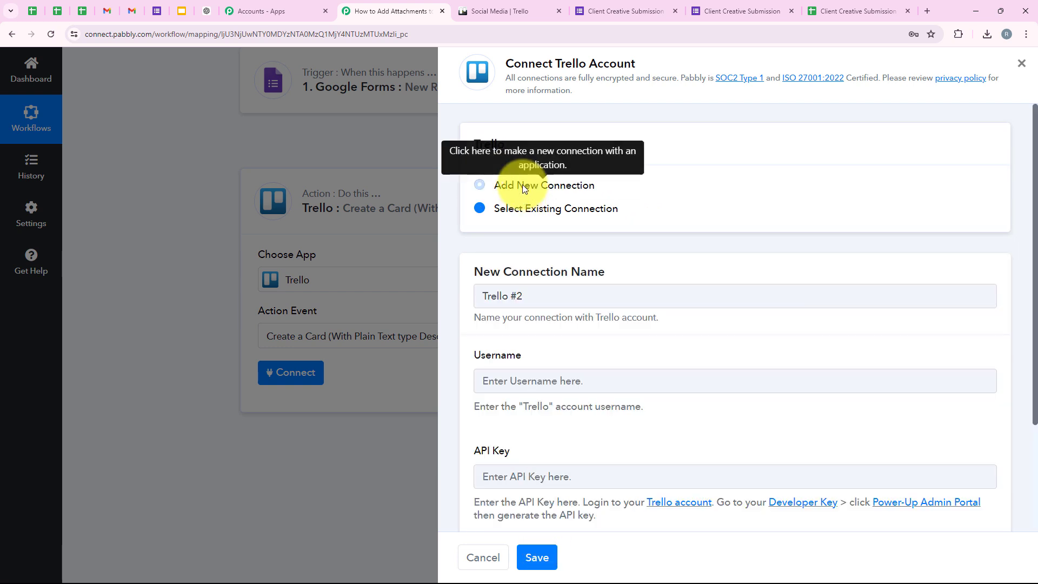
scroll(578, 404, "down", 1)
scroll(578, 404, "down", 2)
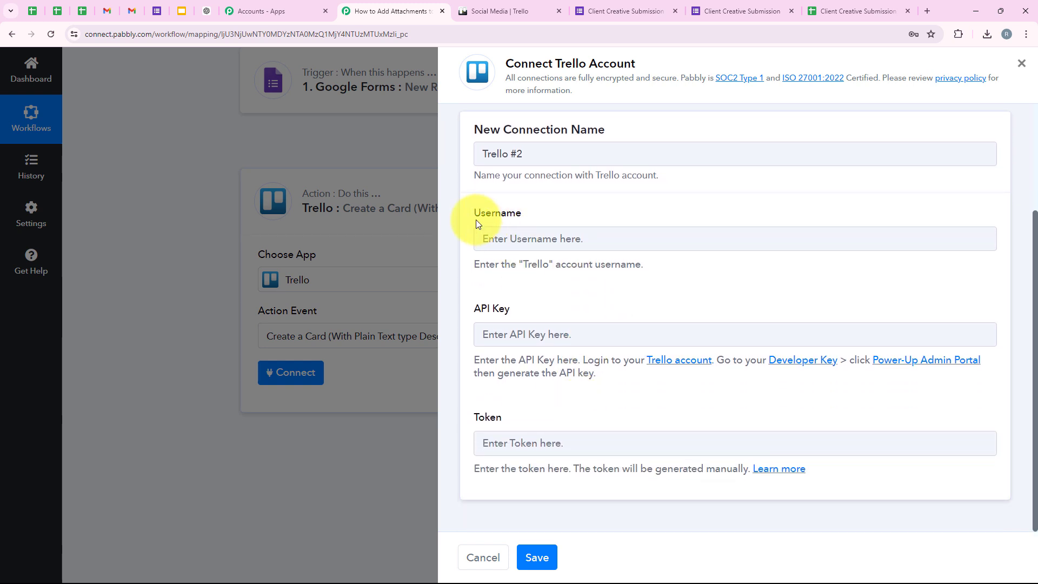
left_click_drag(476, 214, 548, 211)
left_click_drag(471, 310, 512, 310)
left_click_drag(473, 418, 510, 420)
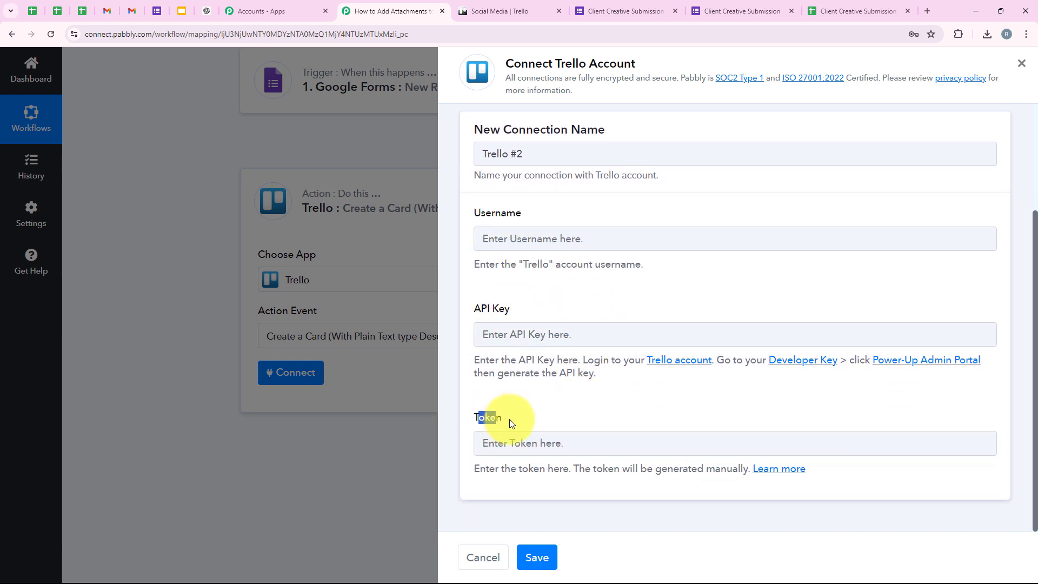
left_click(615, 429)
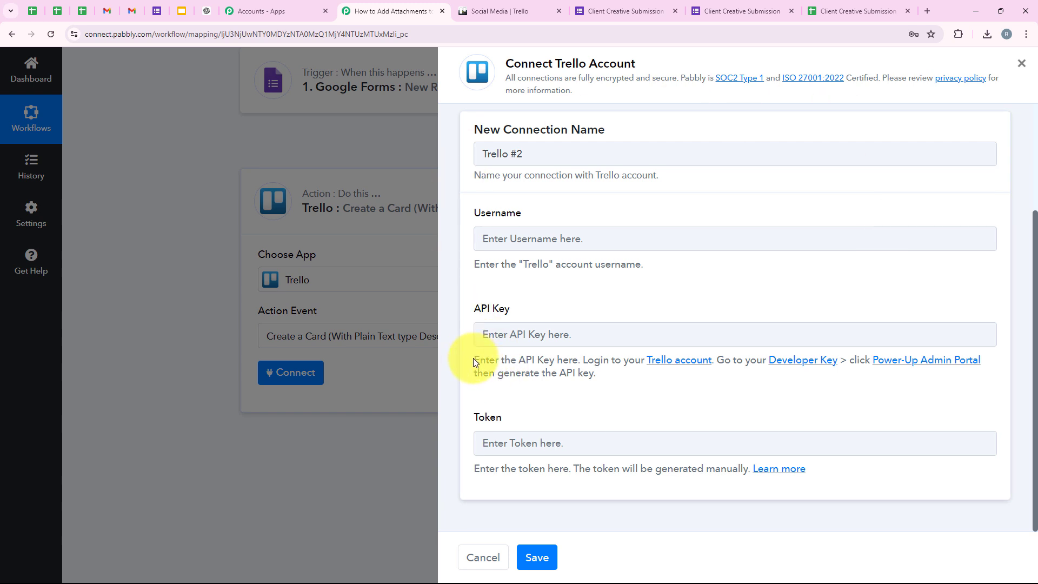
left_click_drag(474, 362, 583, 363)
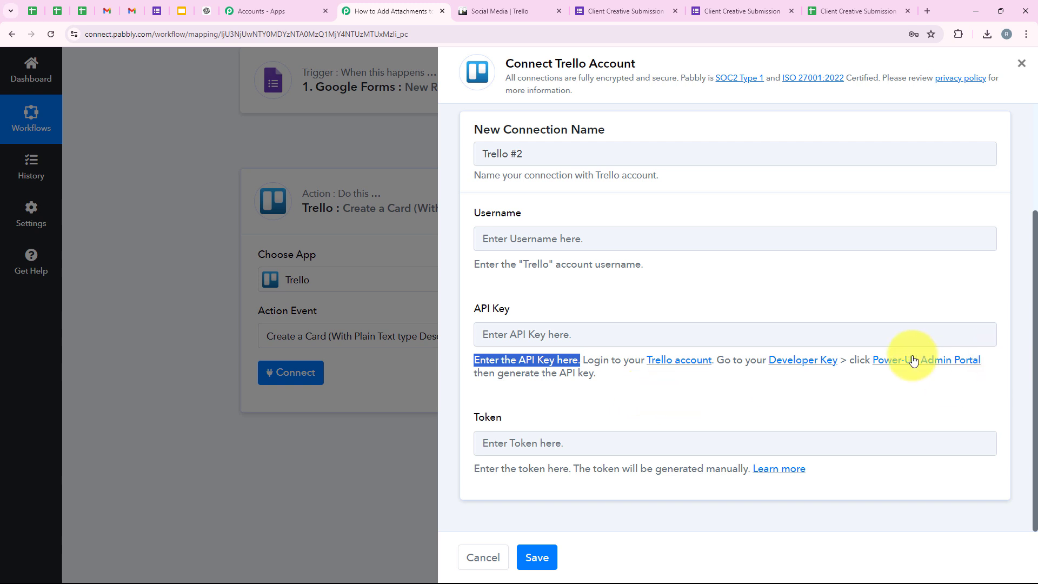
Step: Open Trello's Developer API Keys page and select the personal API key value
left_click(794, 360)
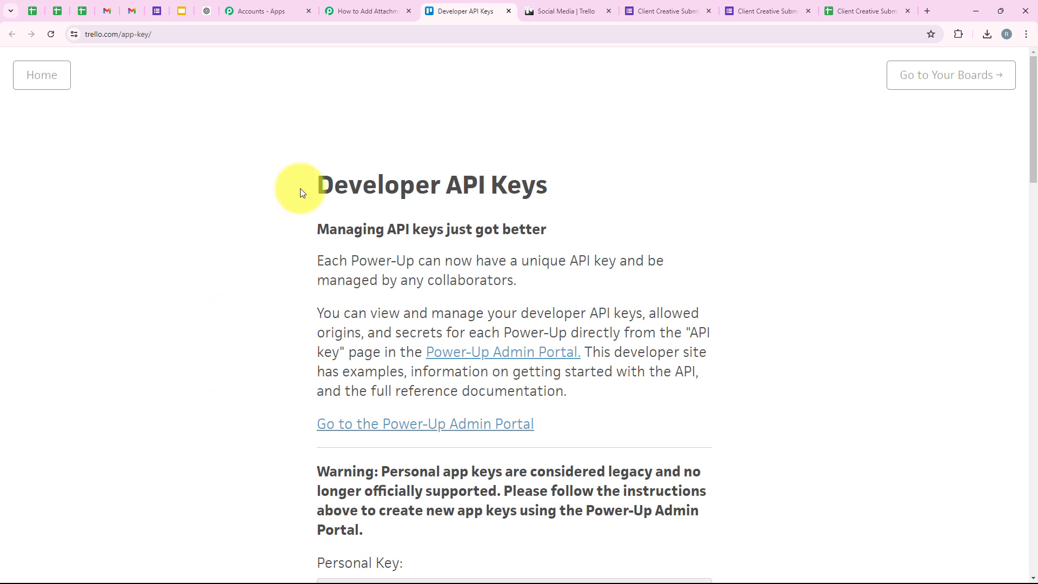
scroll(250, 239, "down", 2)
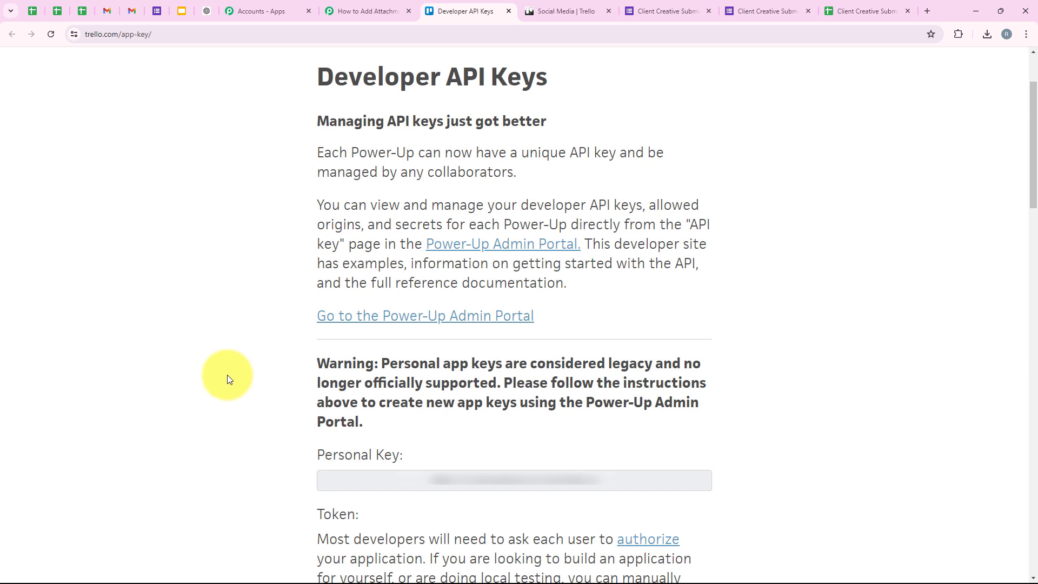
scroll(227, 374, "down", 2)
double_click(495, 376)
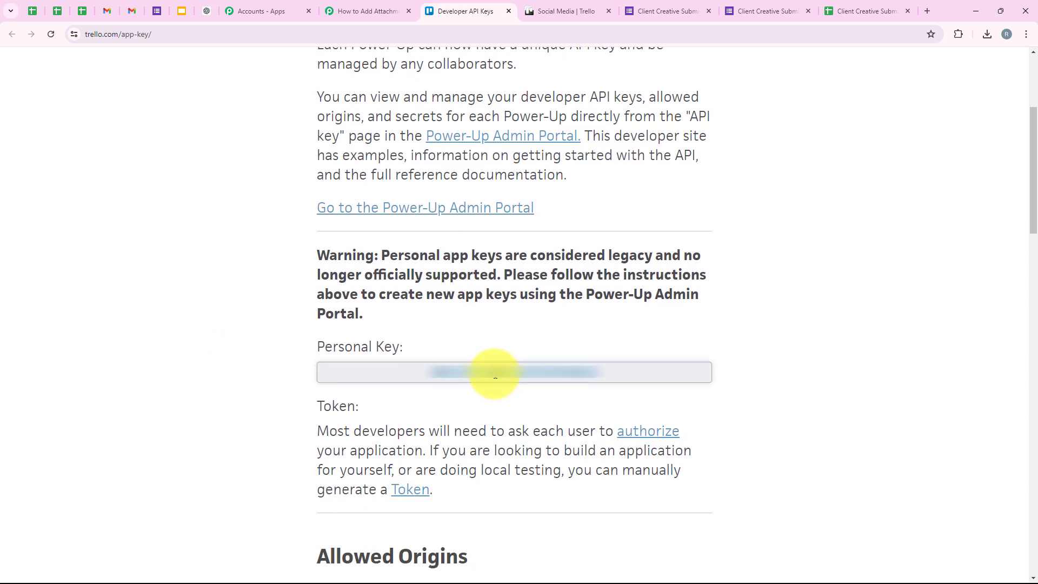
left_click(368, 11)
Step: Paste the Trello personal API key into the connection's API Key field
right_click(522, 341)
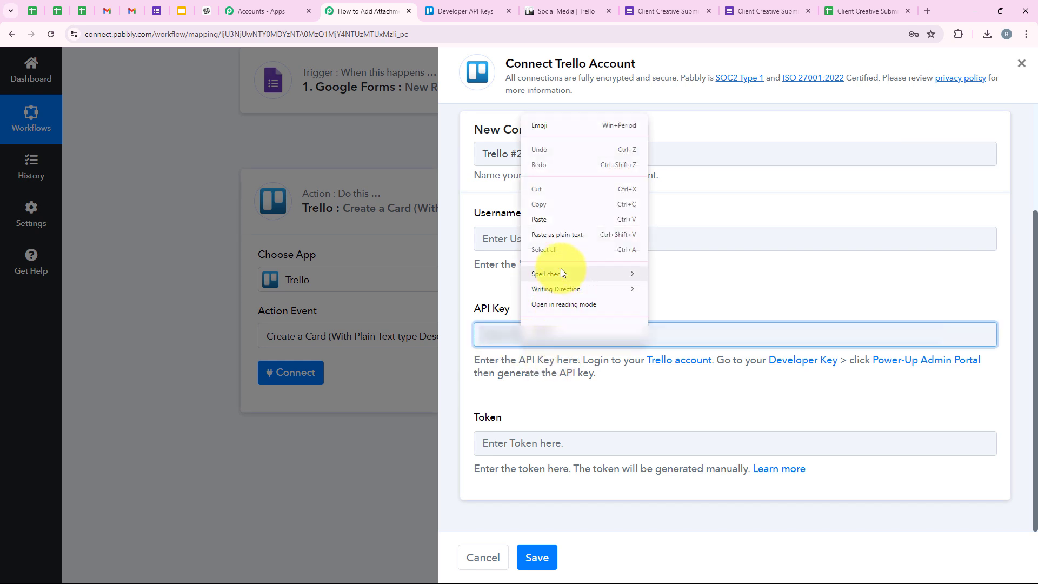
left_click(550, 221)
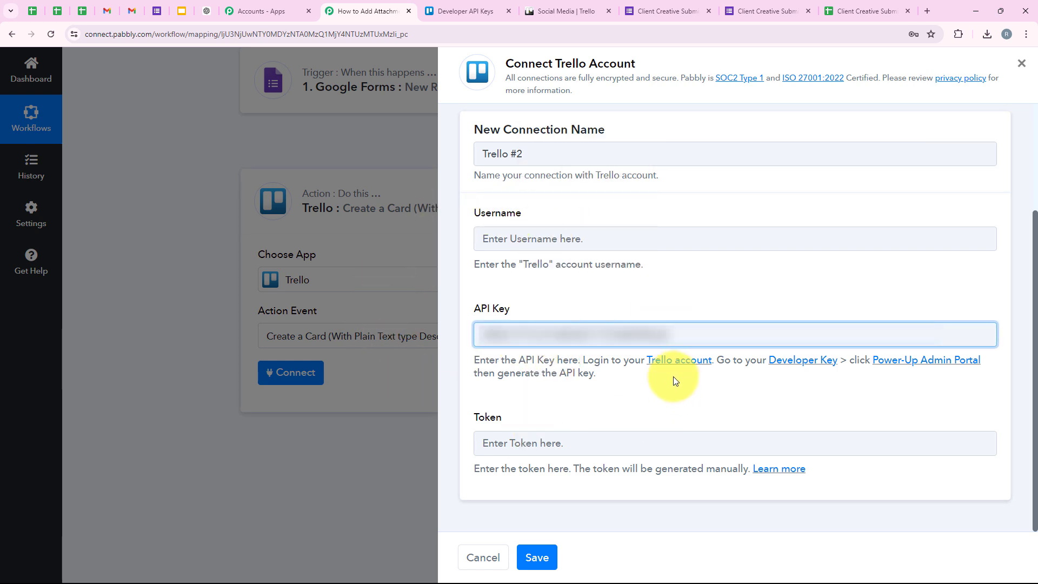
left_click(667, 389)
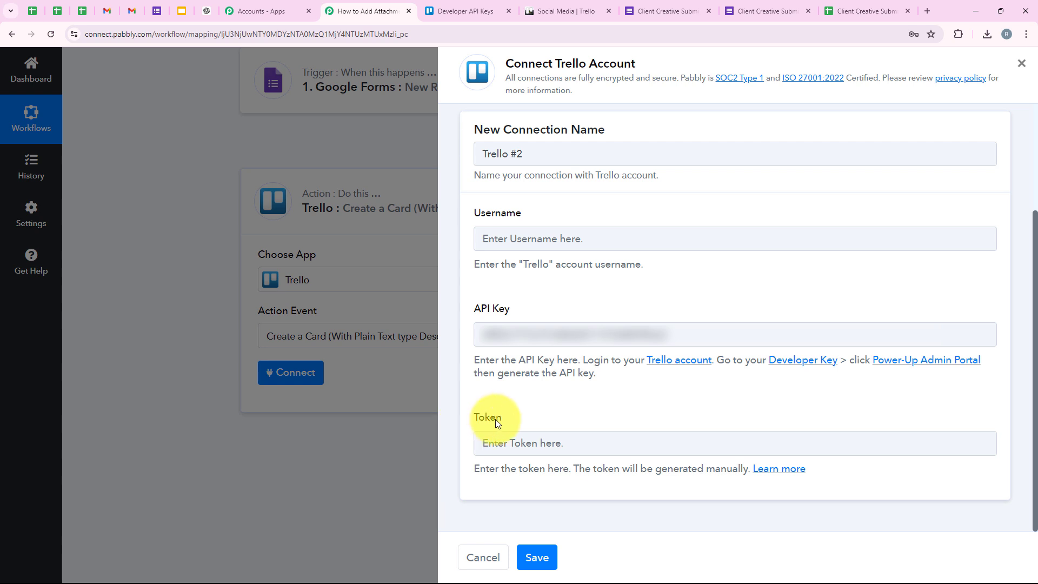
Step: Review the Username field and token instructions, opening Trello's guide on getting a token
left_click_drag(480, 210, 543, 209)
left_click(567, 376)
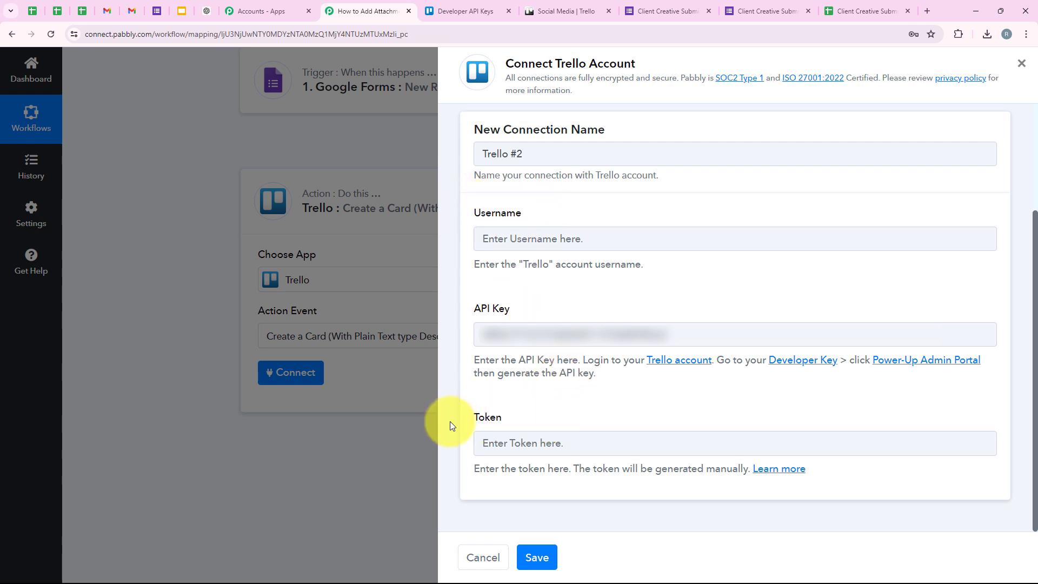
left_click_drag(474, 477, 741, 486)
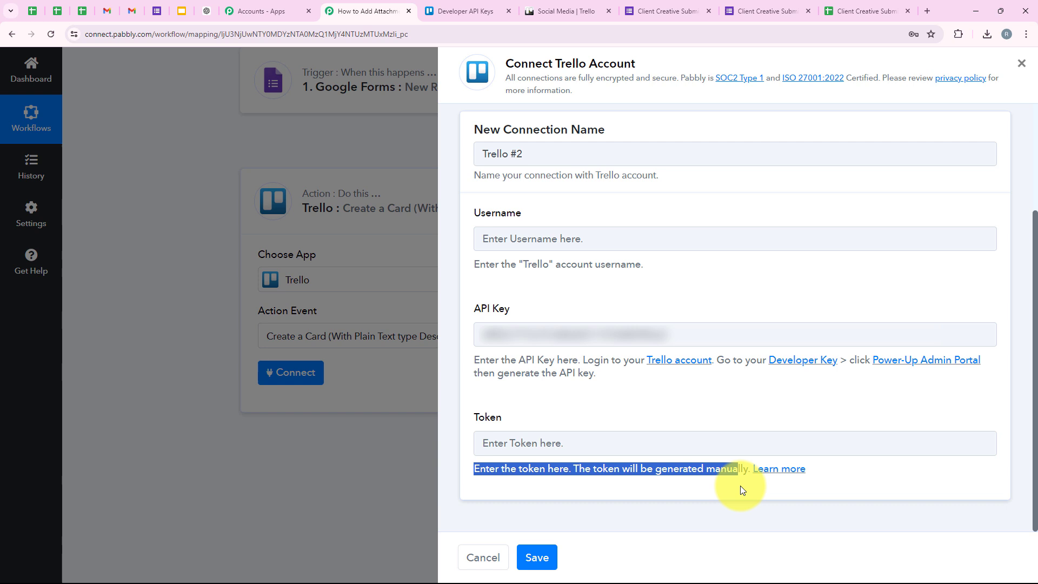
left_click(800, 469)
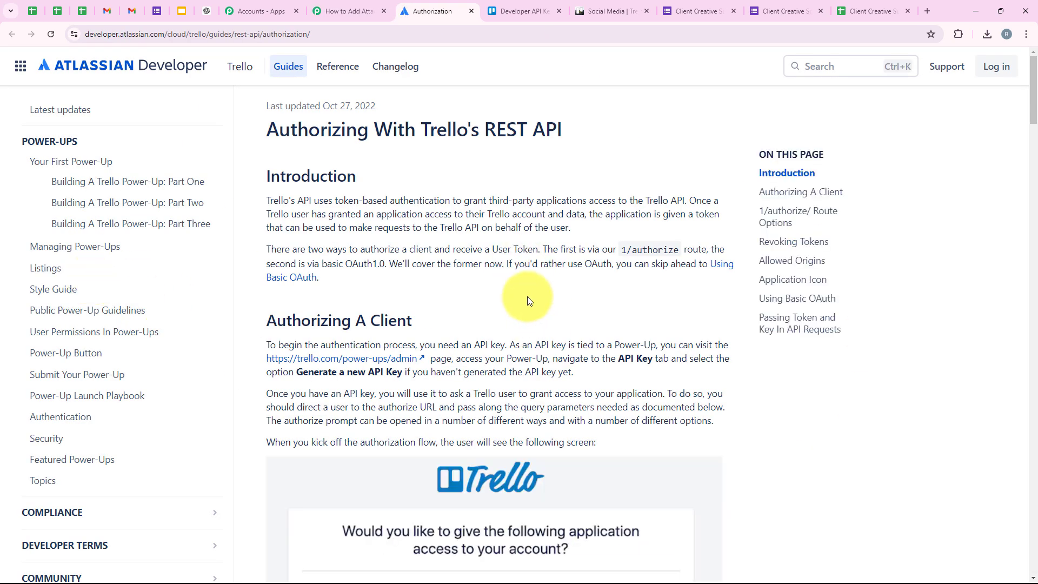
Step: Open Trello's token authorization page and copy the account username shown there
scroll(405, 302, "down", 2)
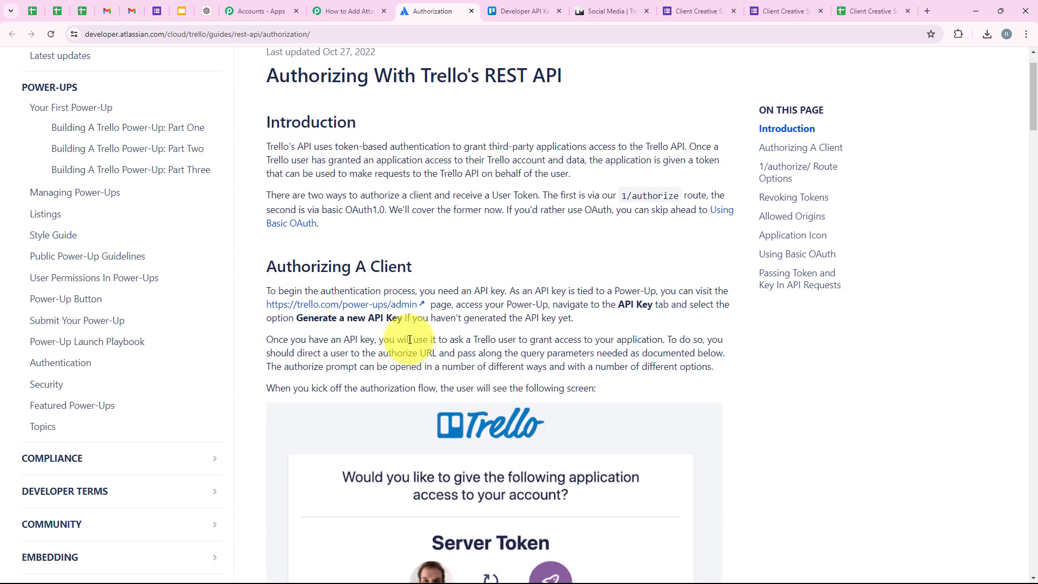
scroll(419, 352, "down", 2)
scroll(417, 346, "up", 4)
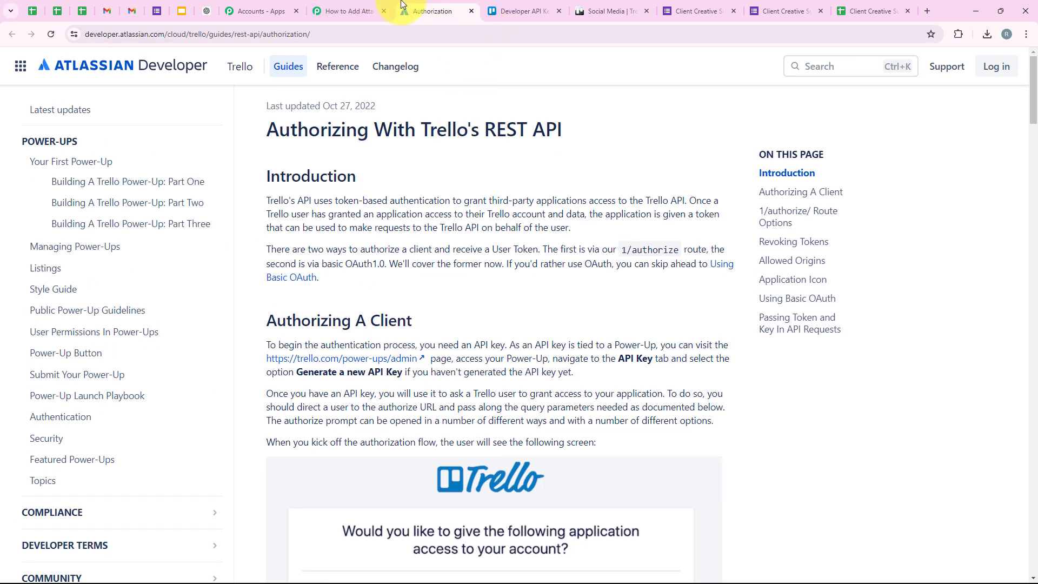
left_click(503, 7)
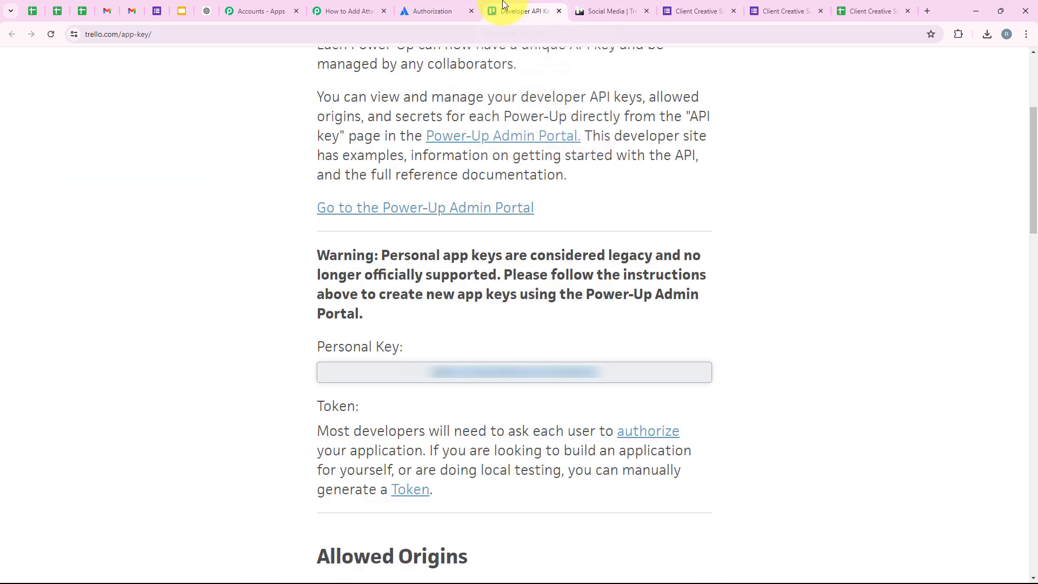
left_click(412, 490)
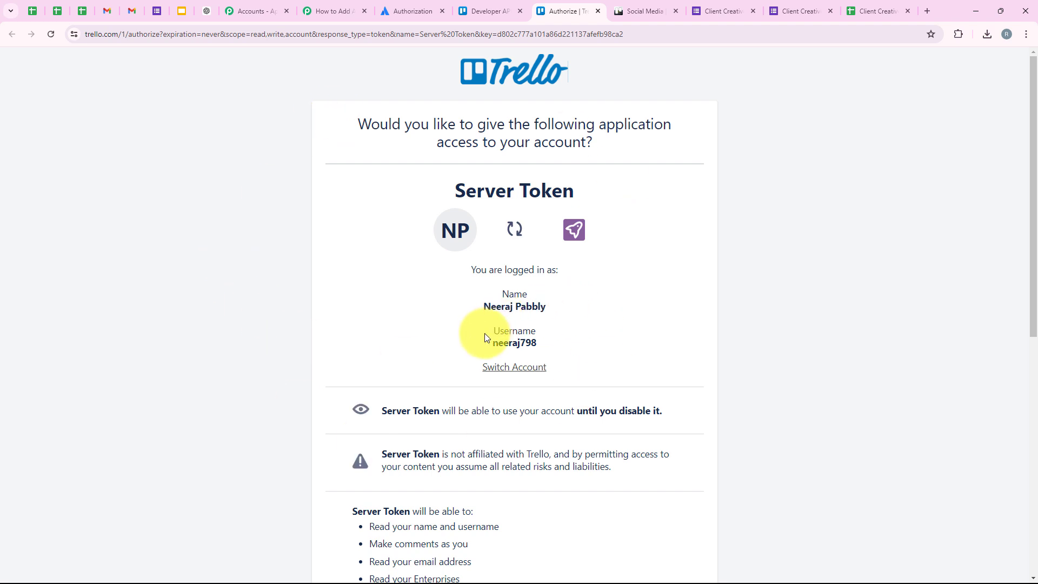
left_click_drag(487, 341, 549, 345)
key("ctrl+c")
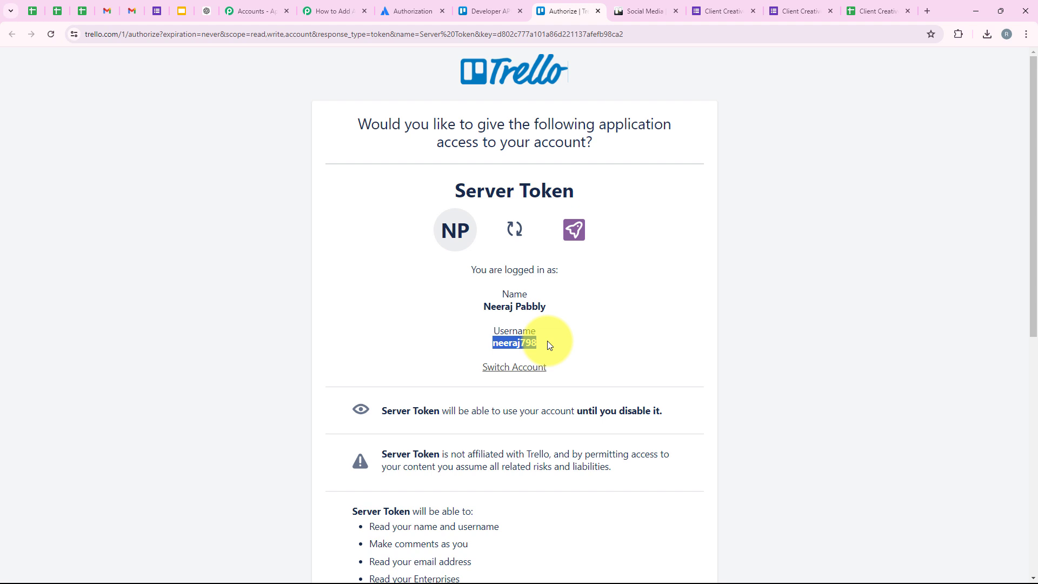
left_click(337, 10)
Step: Paste the Trello username into the Username field and open the token authorization page
left_click(511, 241)
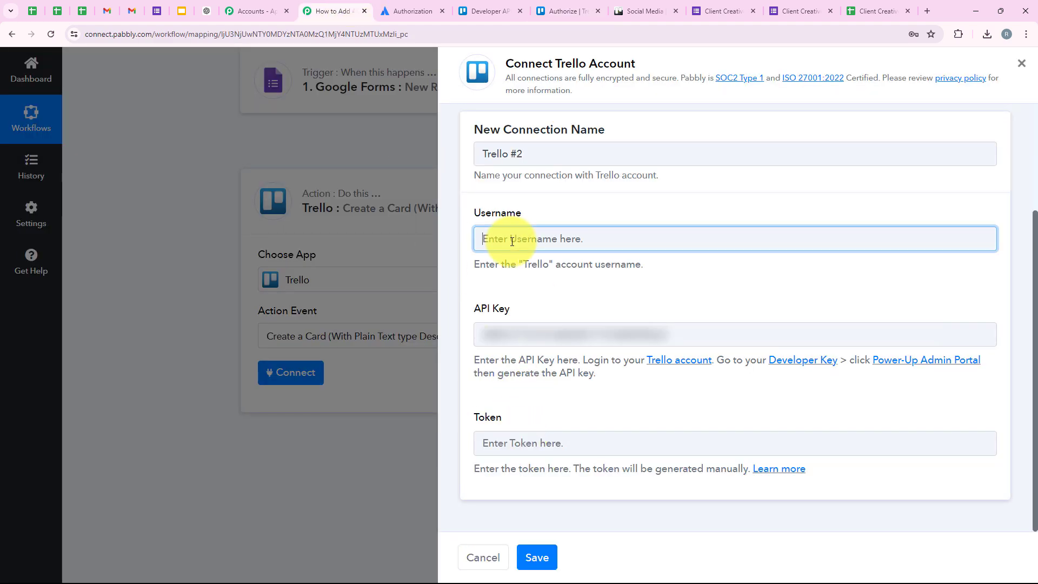
key("ctrl+v")
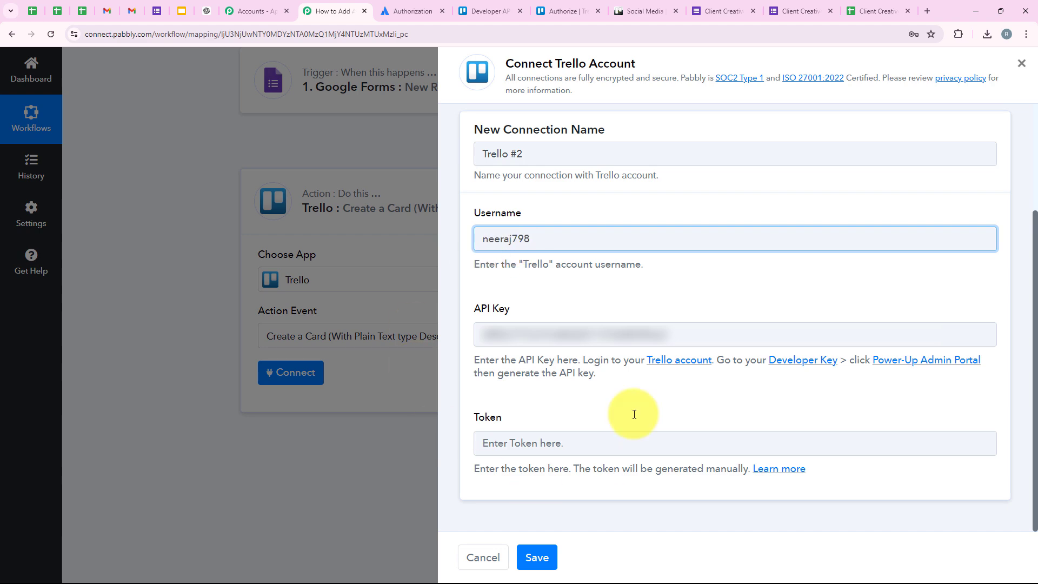
left_click(499, 10)
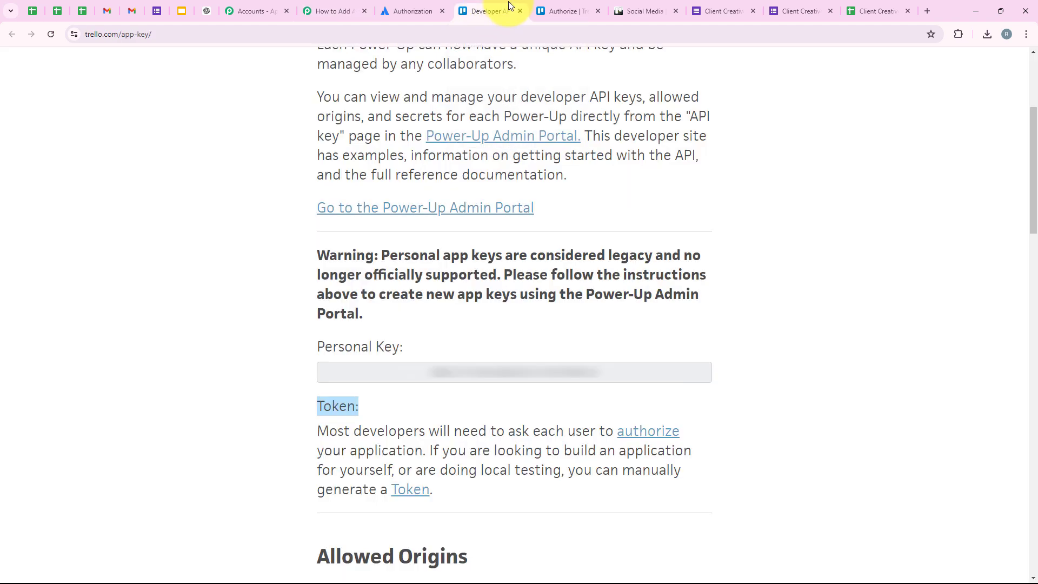
left_click(565, 10)
scroll(395, 273, "down", 3)
scroll(395, 270, "down", 5)
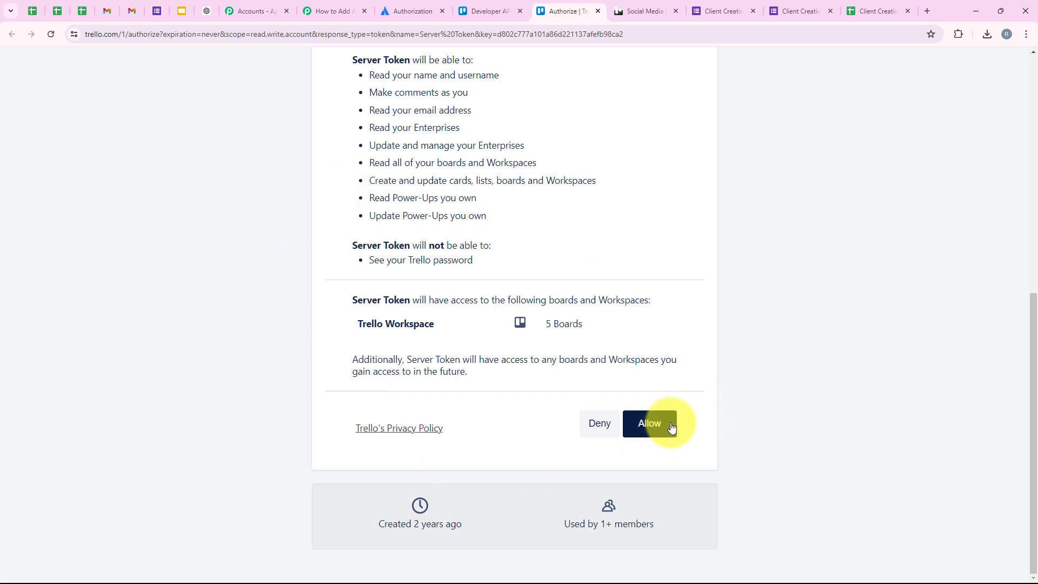
scroll(476, 325, "up", 2)
Step: Allow Server Token access, copy the generated token, and paste it into the Token field
left_click_drag(504, 327, 366, 185)
left_click(417, 320)
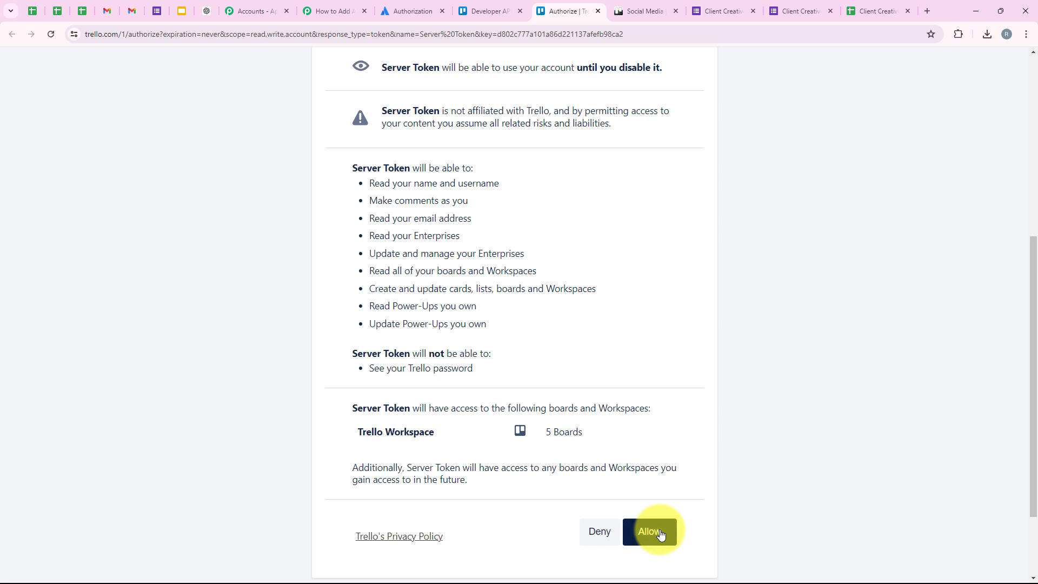
scroll(652, 530, "up", 3)
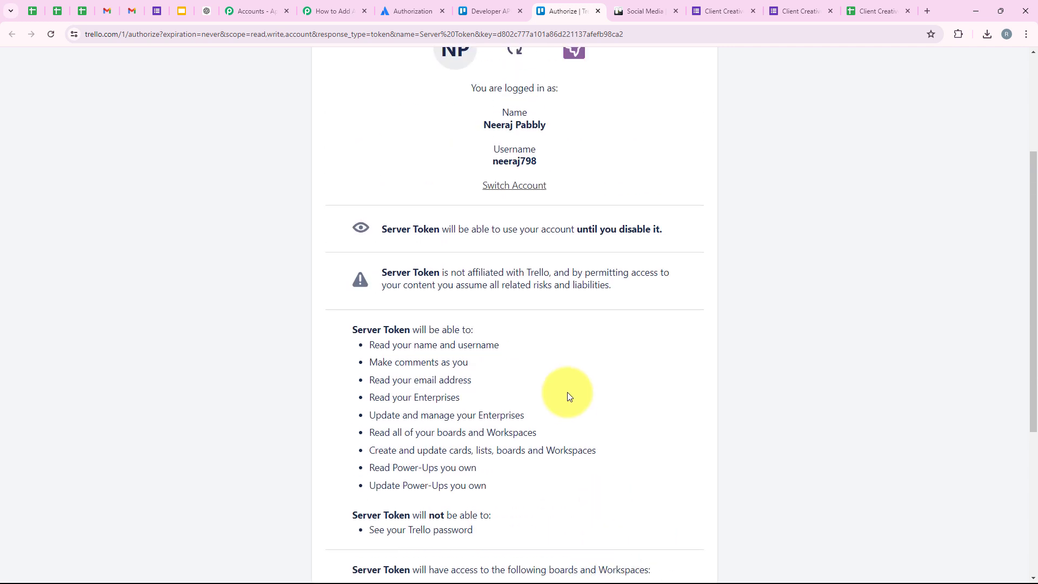
scroll(566, 392, "down", 4)
left_click(646, 480)
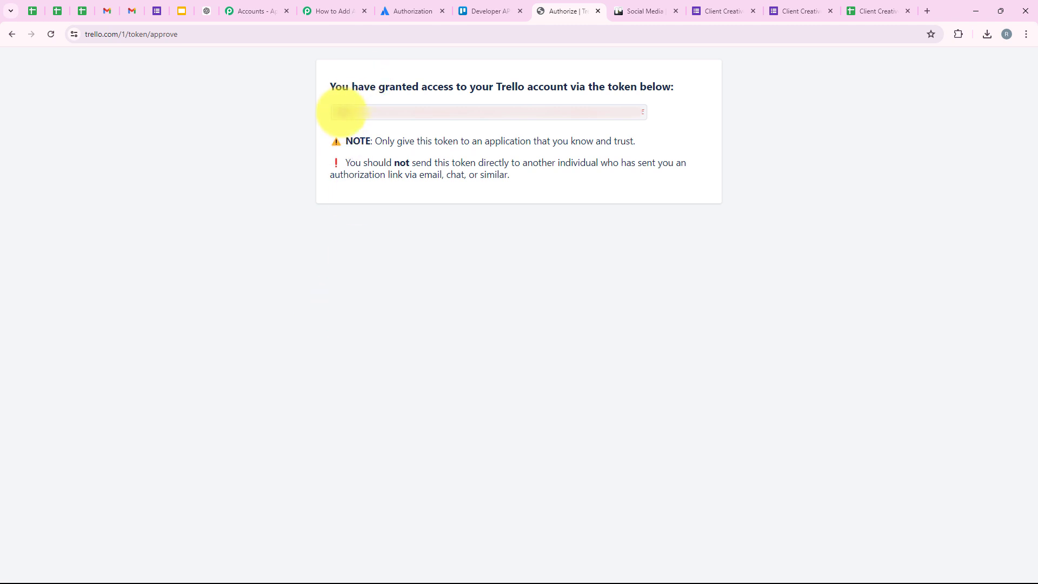
left_click_drag(336, 111, 600, 126)
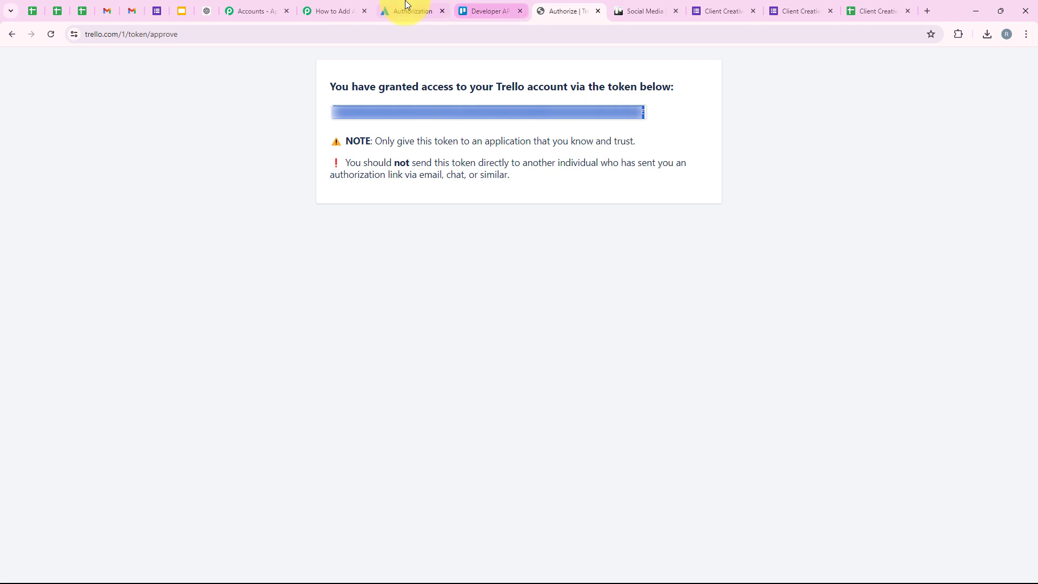
left_click(333, 10)
left_click(513, 437)
key("ctrl+v")
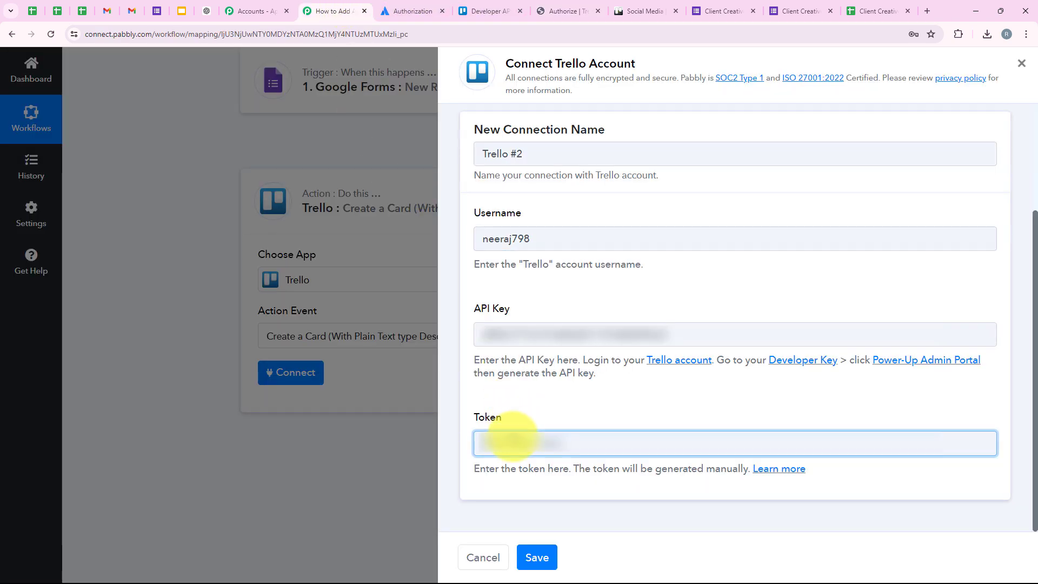
Step: Finish pasting the token and save the new Trello connection
key("ctrl+v")
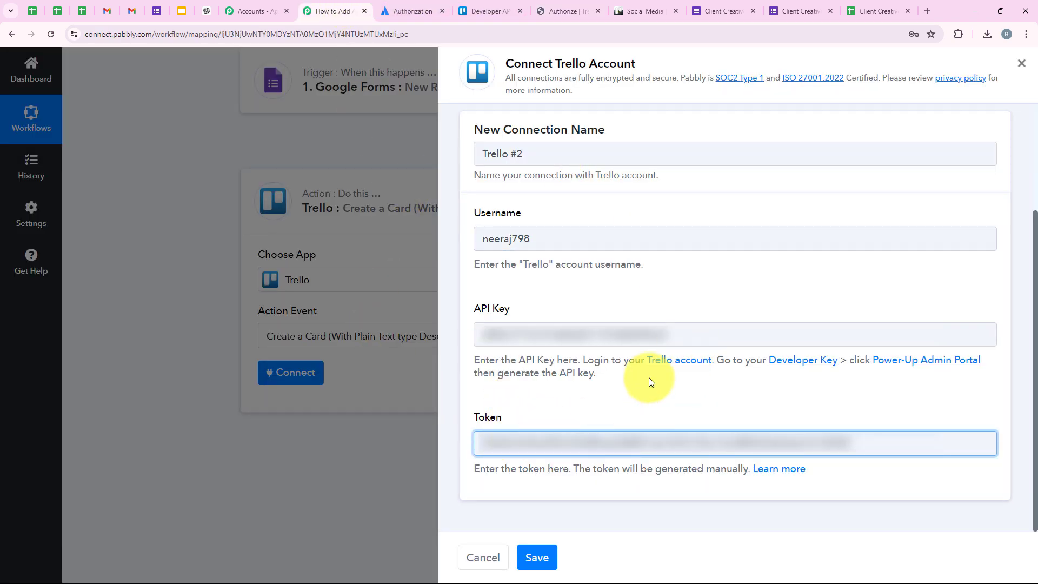
left_click(547, 558)
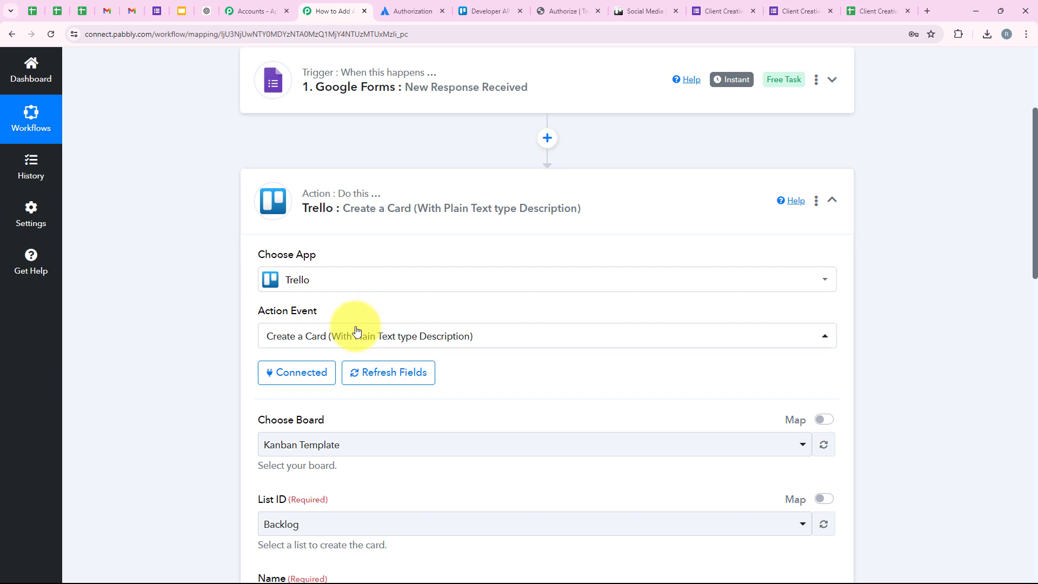
scroll(210, 436, "down", 3)
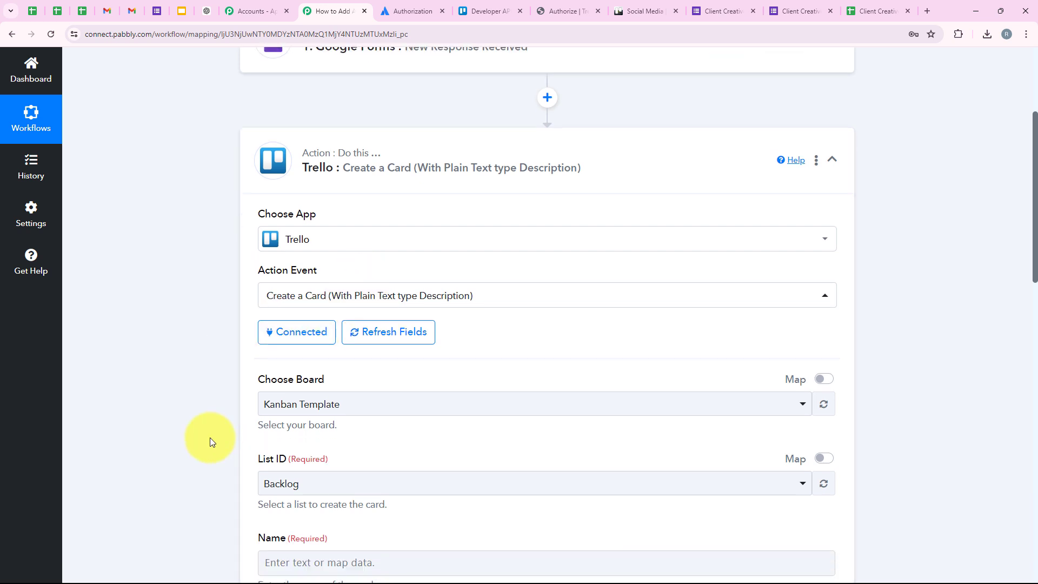
scroll(210, 437, "down", 1)
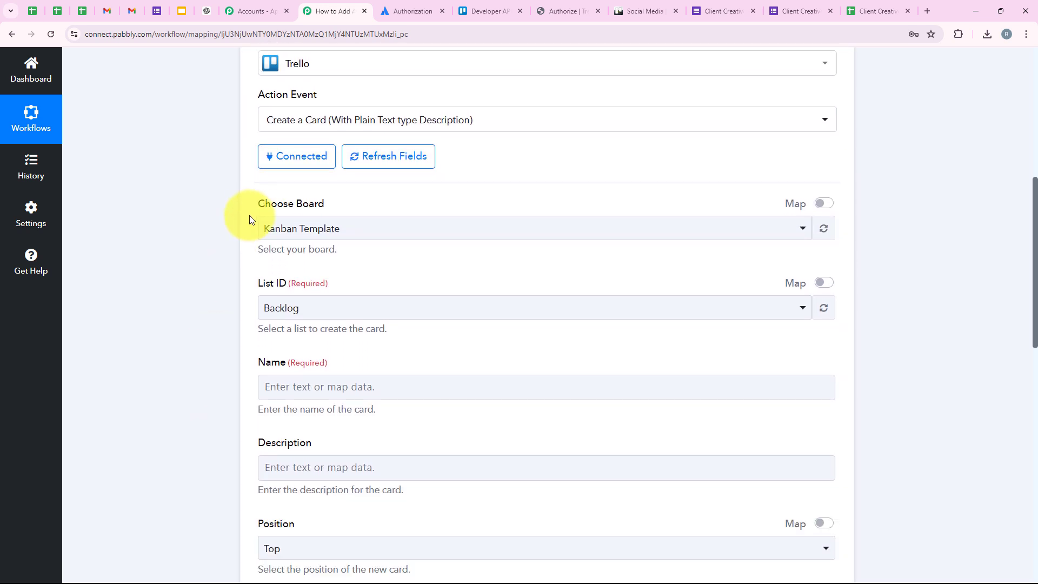
left_click_drag(249, 214, 327, 207)
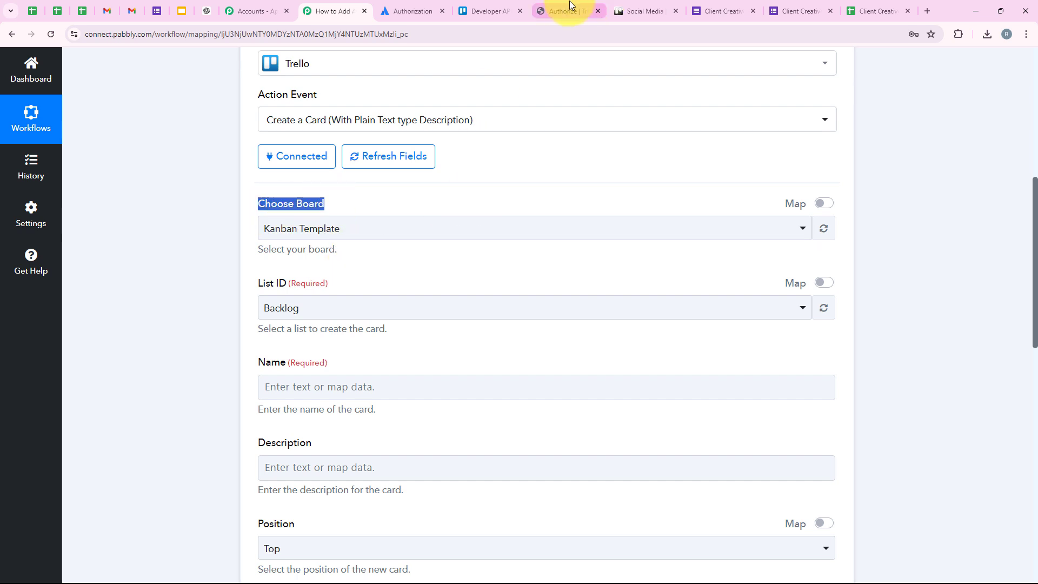
Step: Close the Trello Authorize, Developer API Keys and Authorization browser tabs
left_click(598, 11)
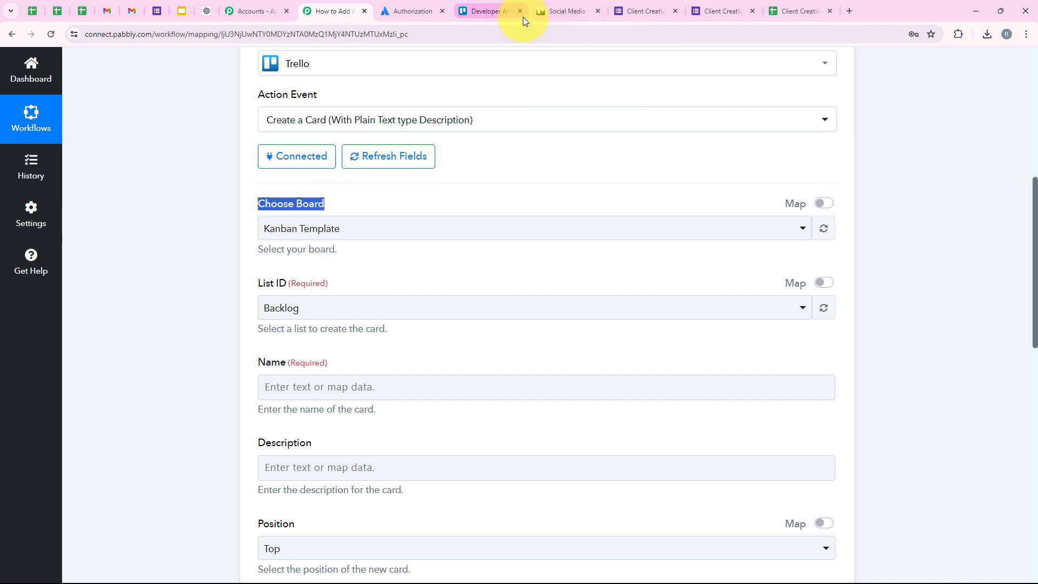
left_click(521, 12)
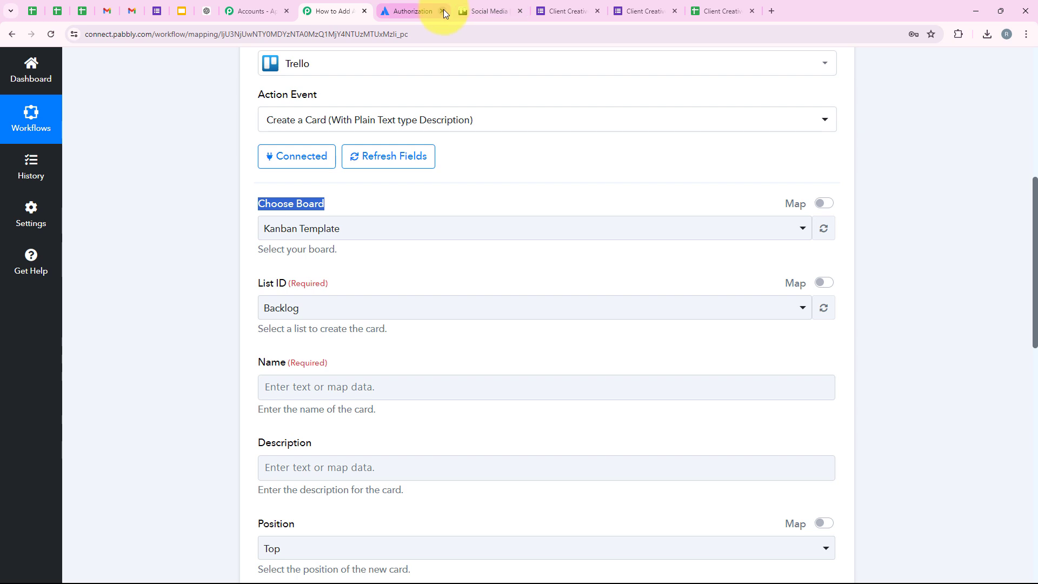
left_click(442, 10)
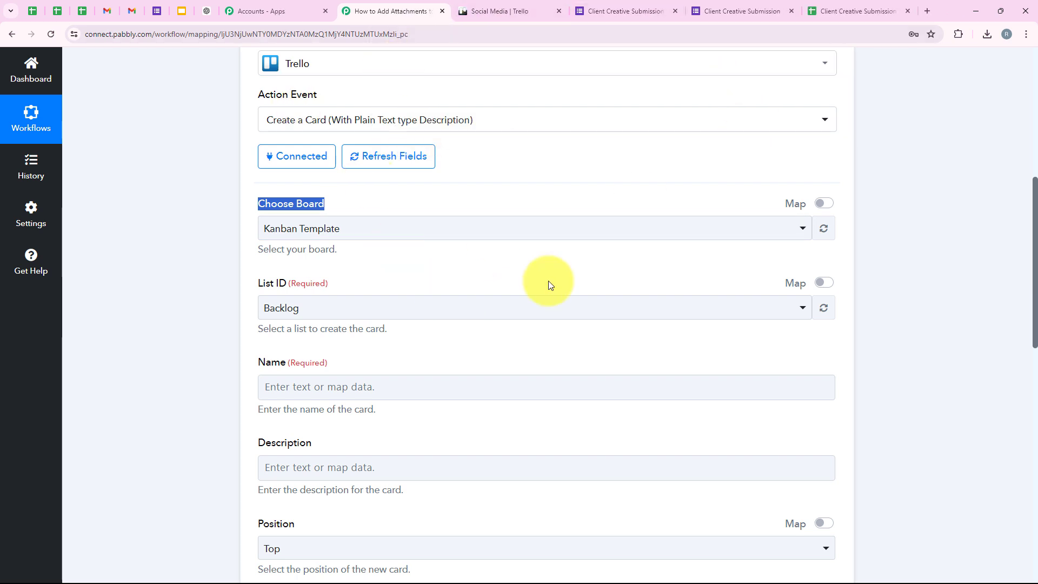
Step: Pick Social Media as the Trello board and keep 'via Google Form' as the list
left_click(485, 11)
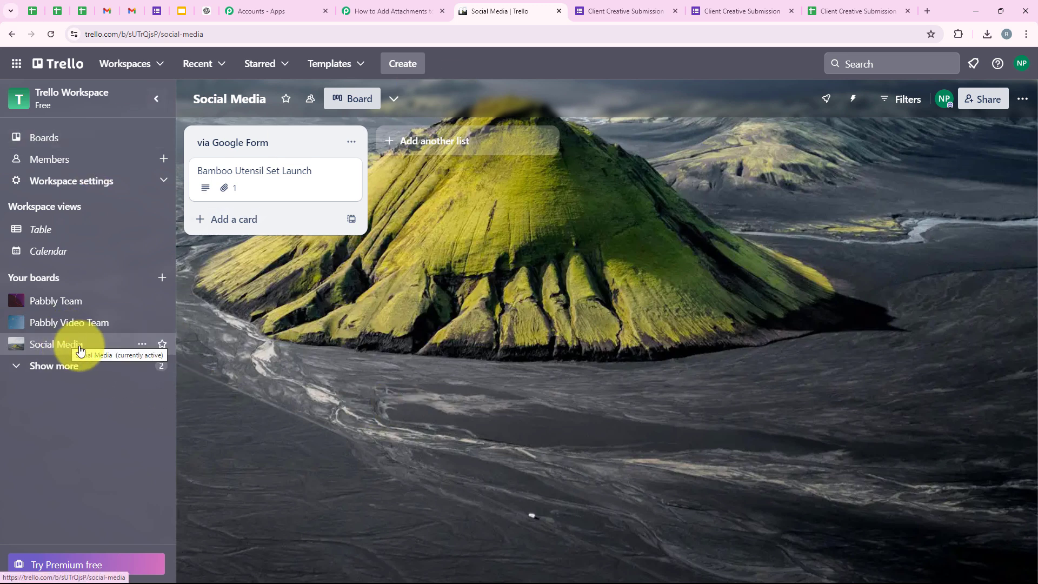
left_click(371, 10)
left_click(295, 227)
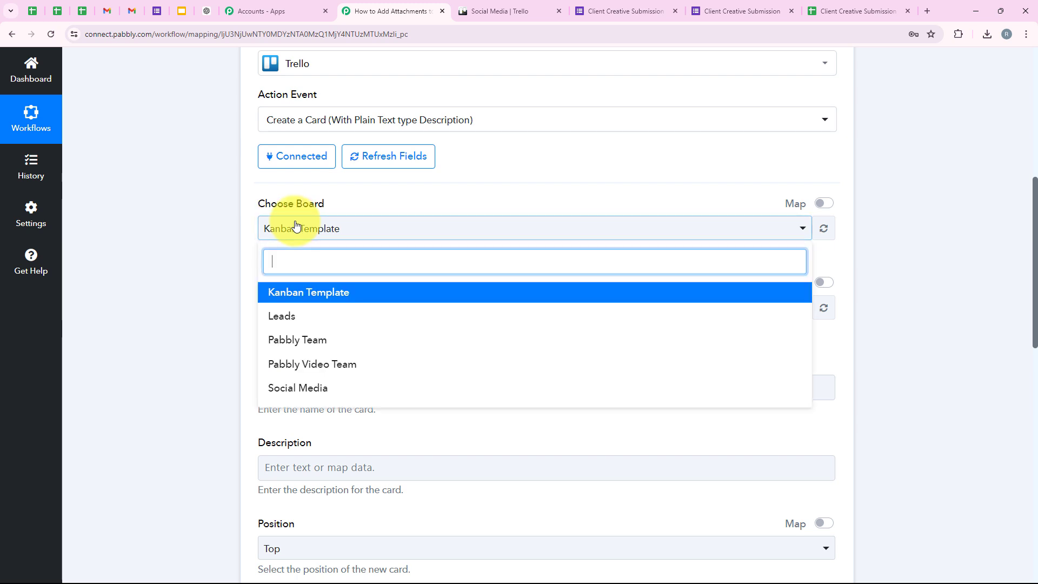
left_click(293, 388)
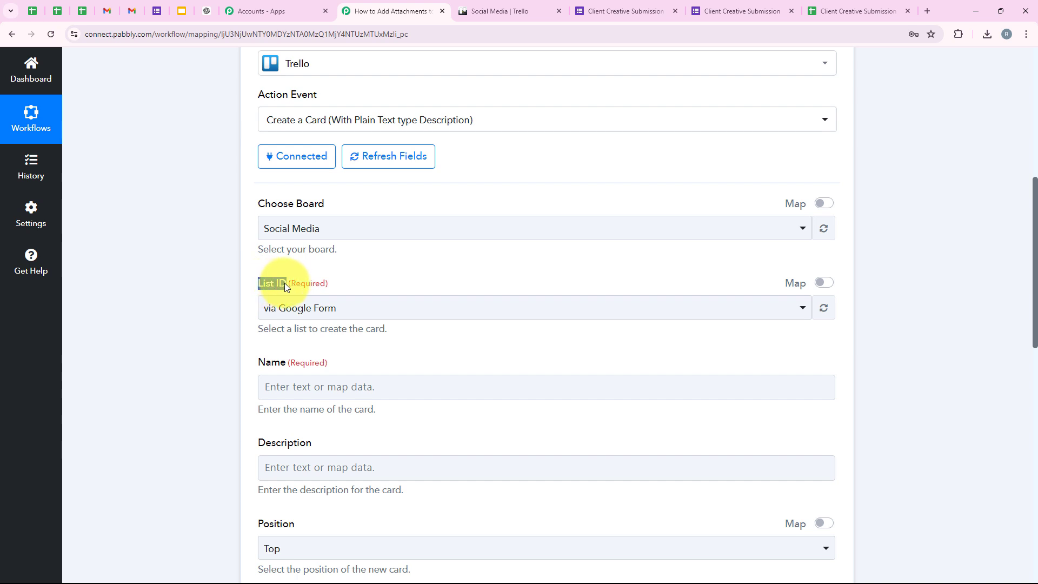
left_click(503, 11)
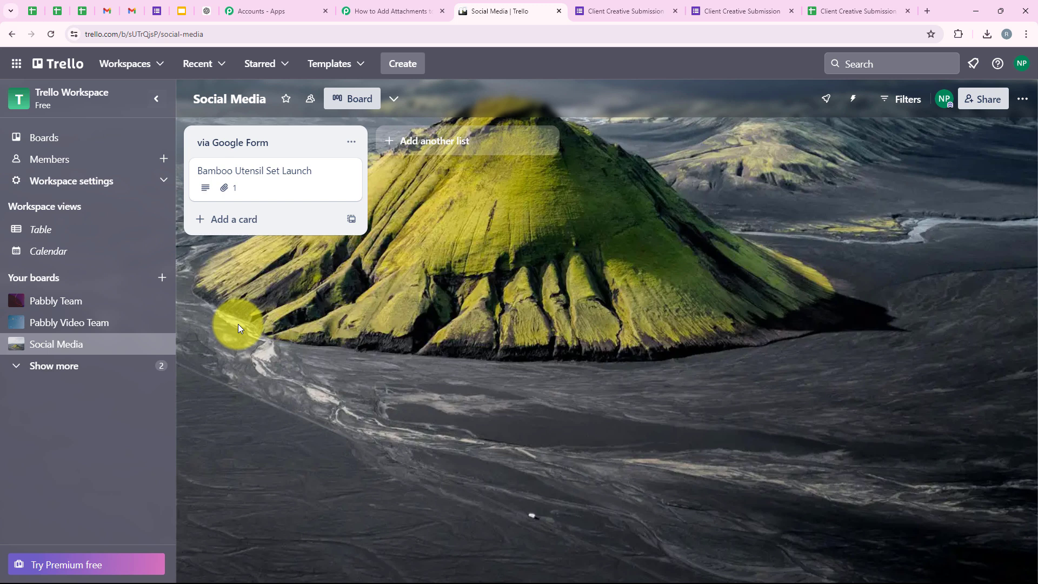
left_click(388, 11)
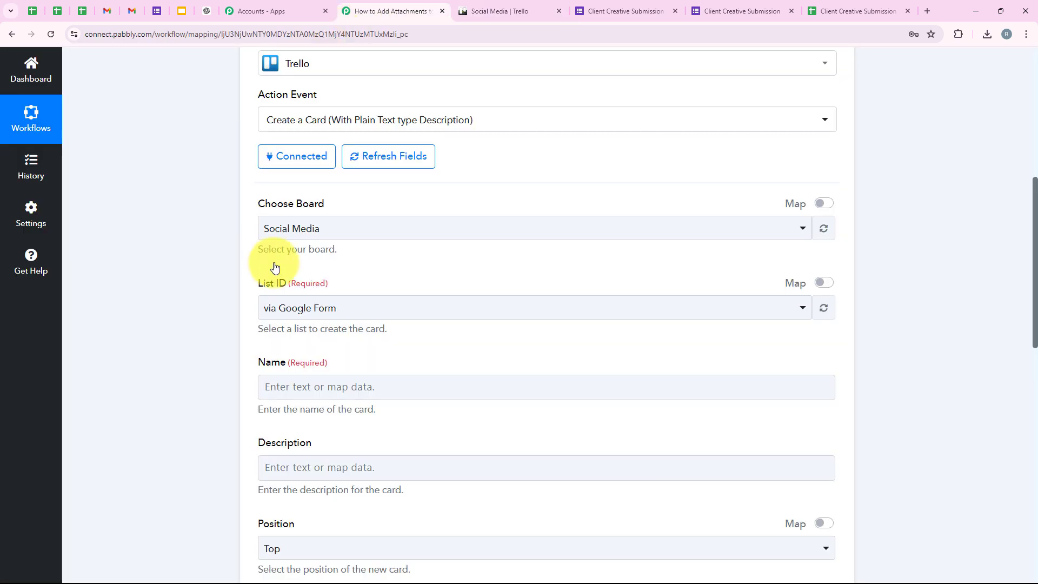
left_click(332, 318)
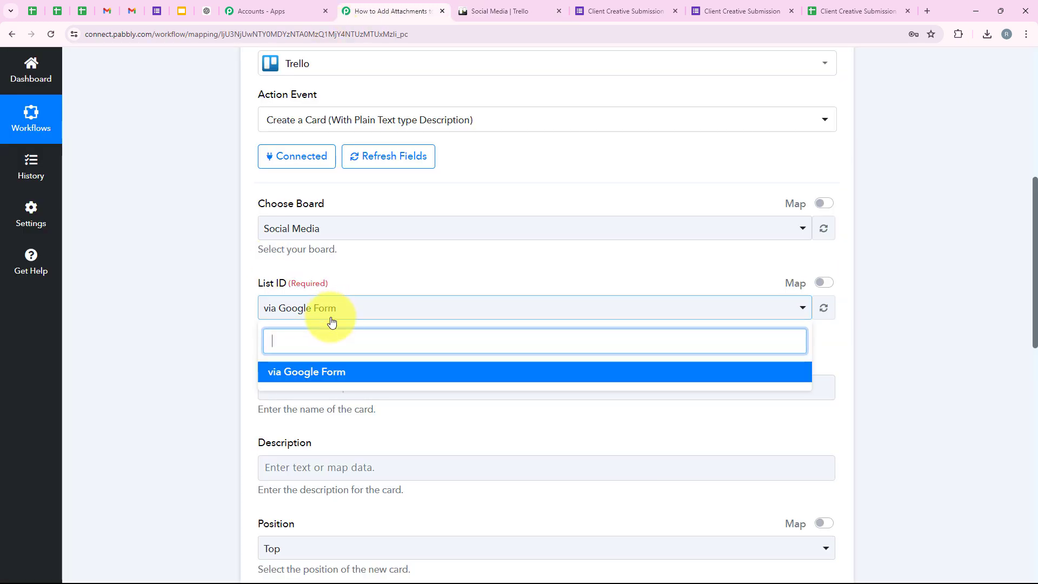
left_click(329, 319)
Step: Browse the Google Forms response fields available for the card Name field
scroll(339, 366, "down", 3)
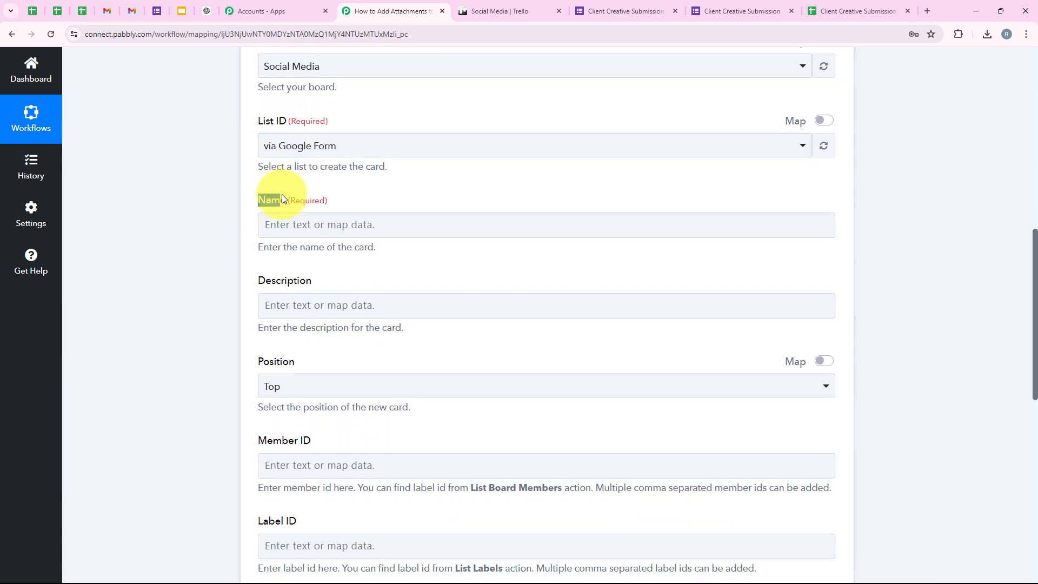
left_click_drag(256, 253, 292, 259)
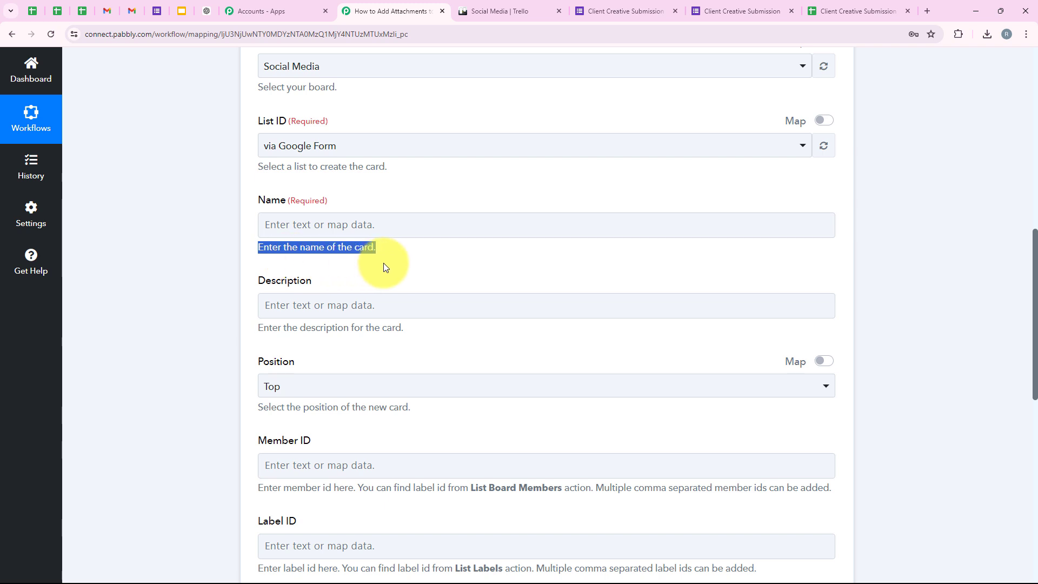
left_click(456, 258)
left_click(375, 236)
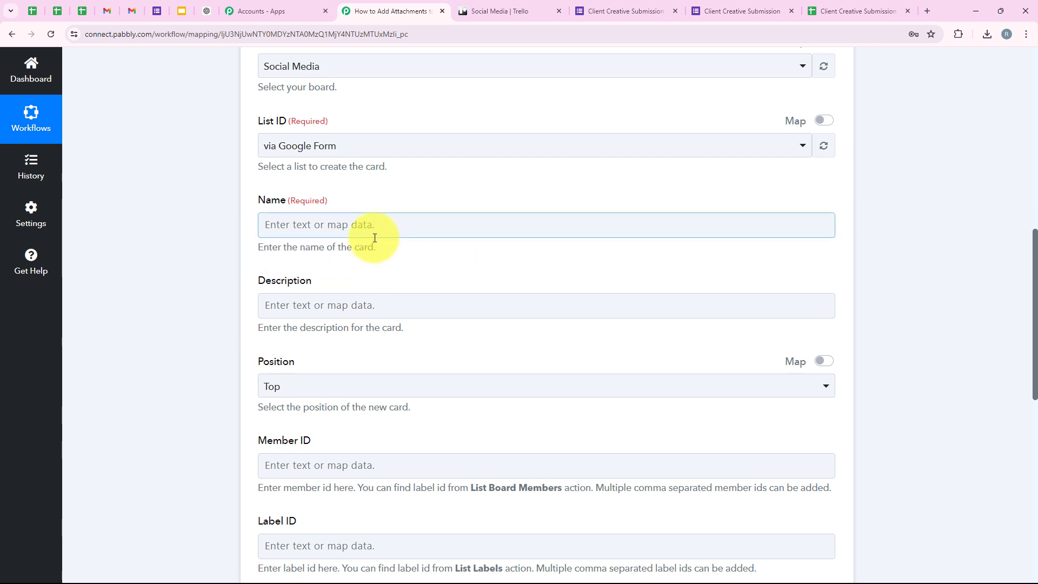
left_click(392, 221)
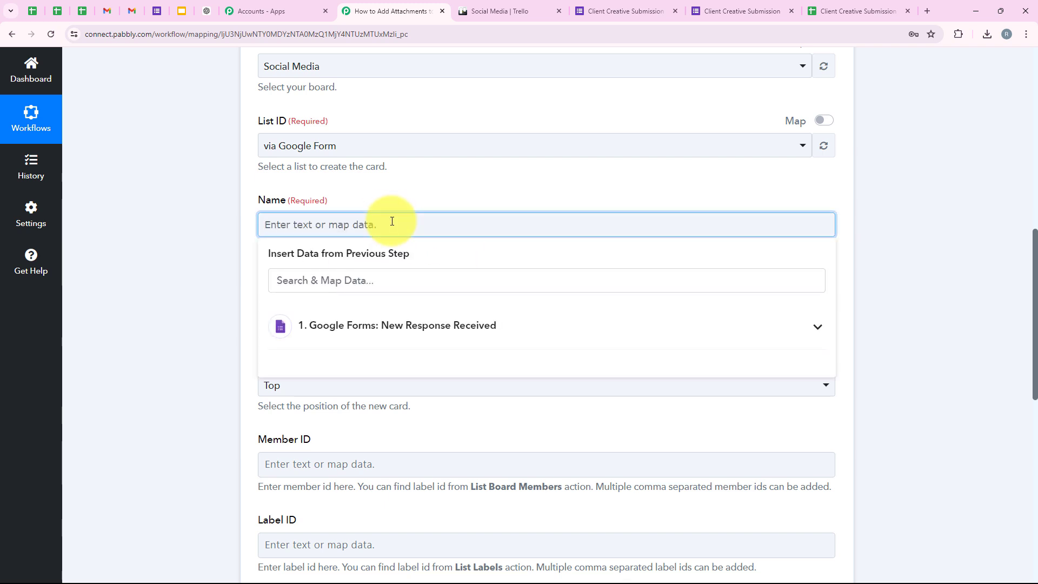
left_click(386, 319)
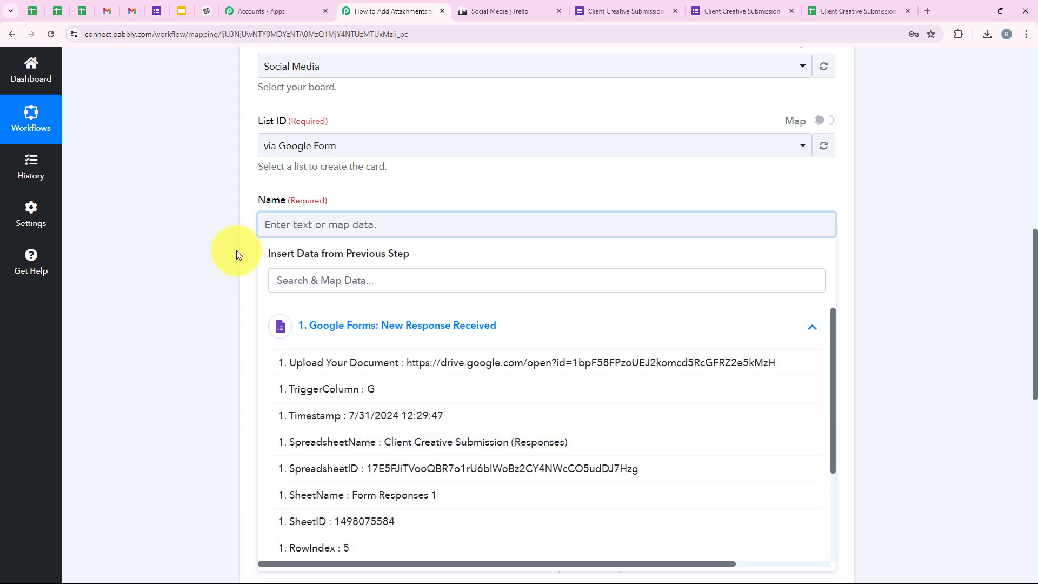
left_click(279, 226)
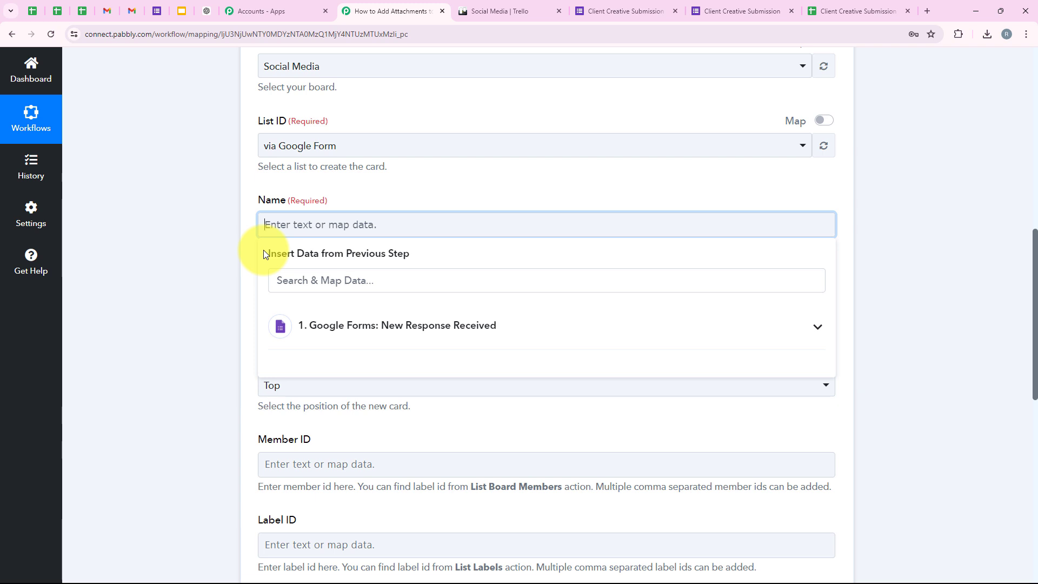
left_click(246, 246)
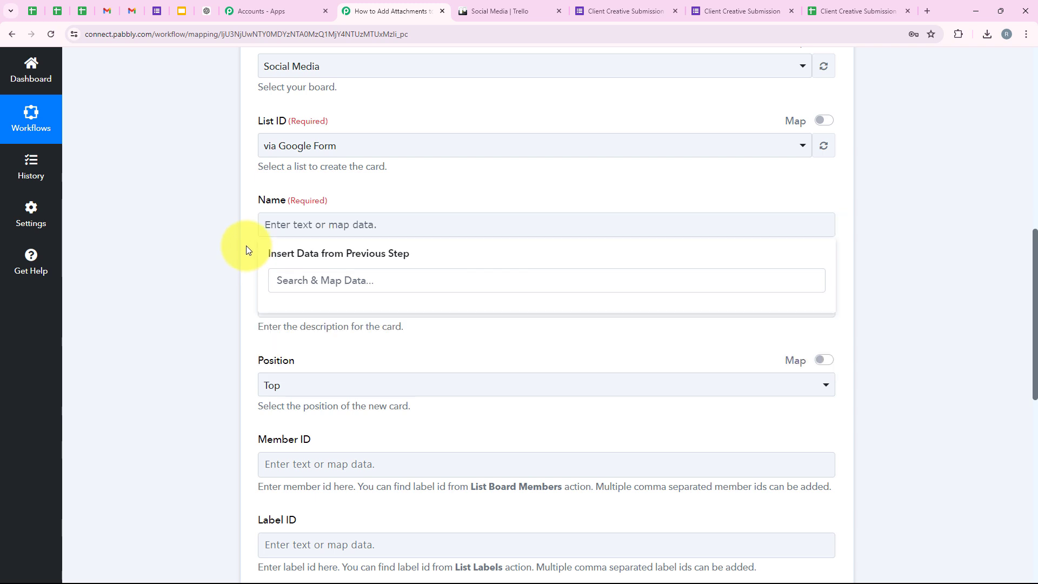
left_click(310, 232)
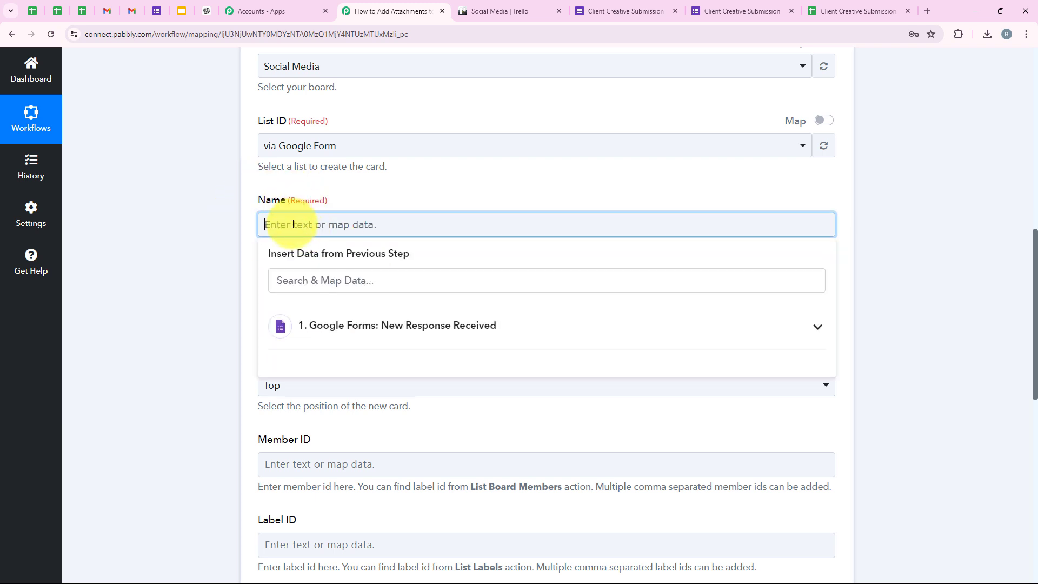
Step: Replace the placeholder 'xyz' in the card Name with 'Enter The Name Of The Project'
type("xyz")
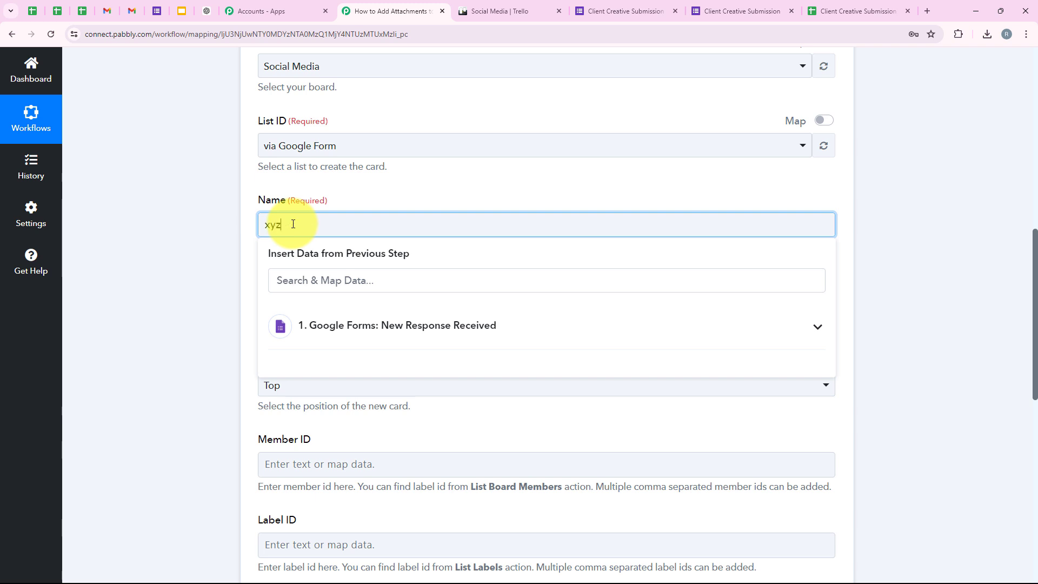
left_click_drag(293, 224, 258, 228)
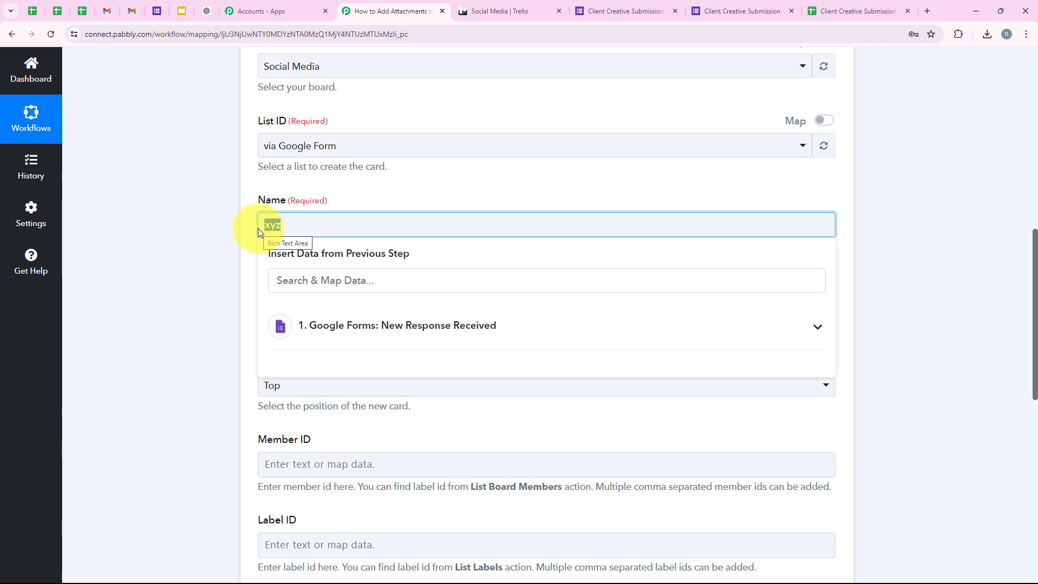
key("BackSpace")
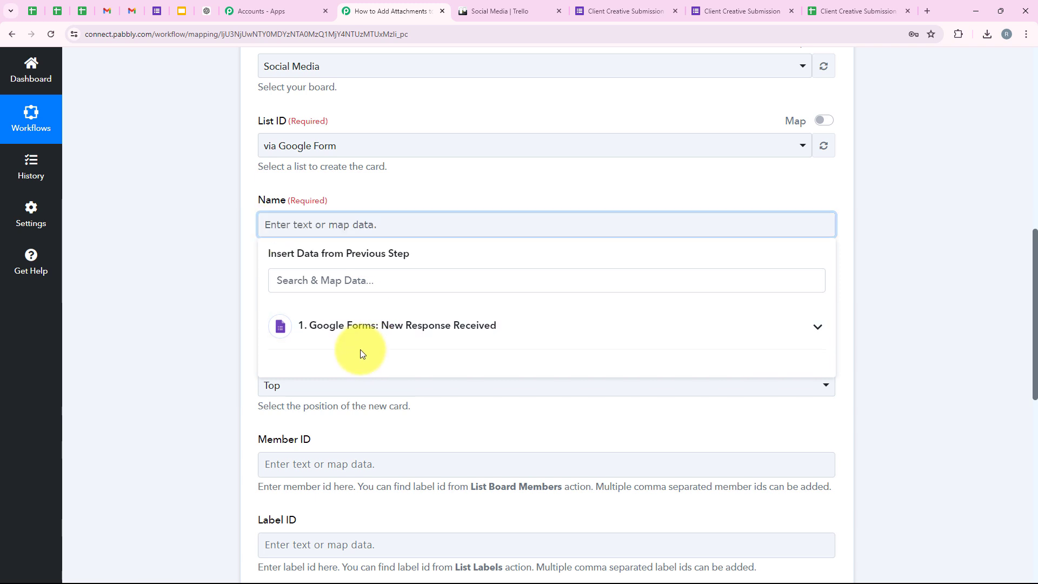
left_click(362, 338)
scroll(396, 433, "down", 3)
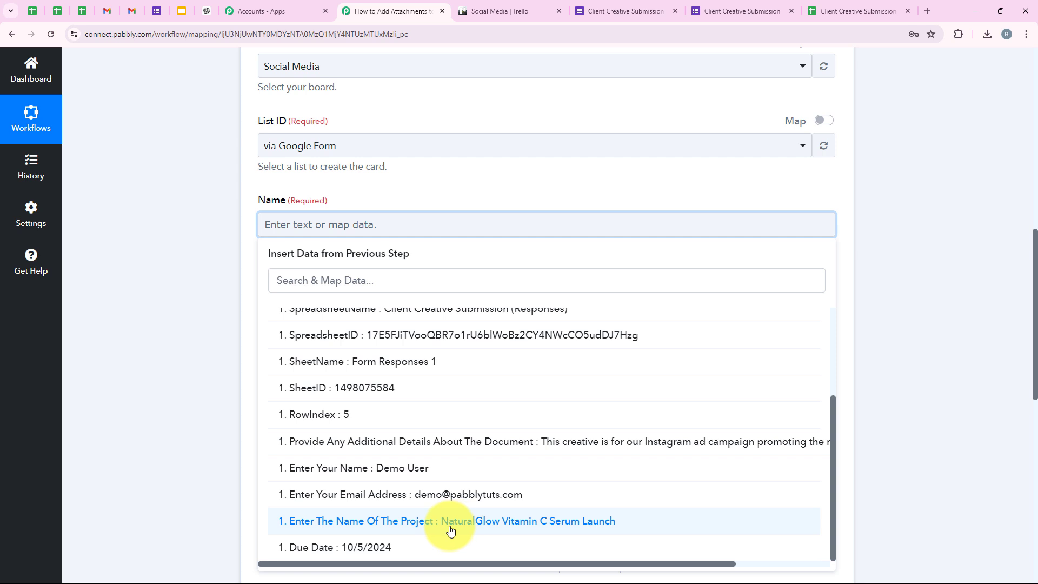
left_click(587, 522)
left_click(232, 254)
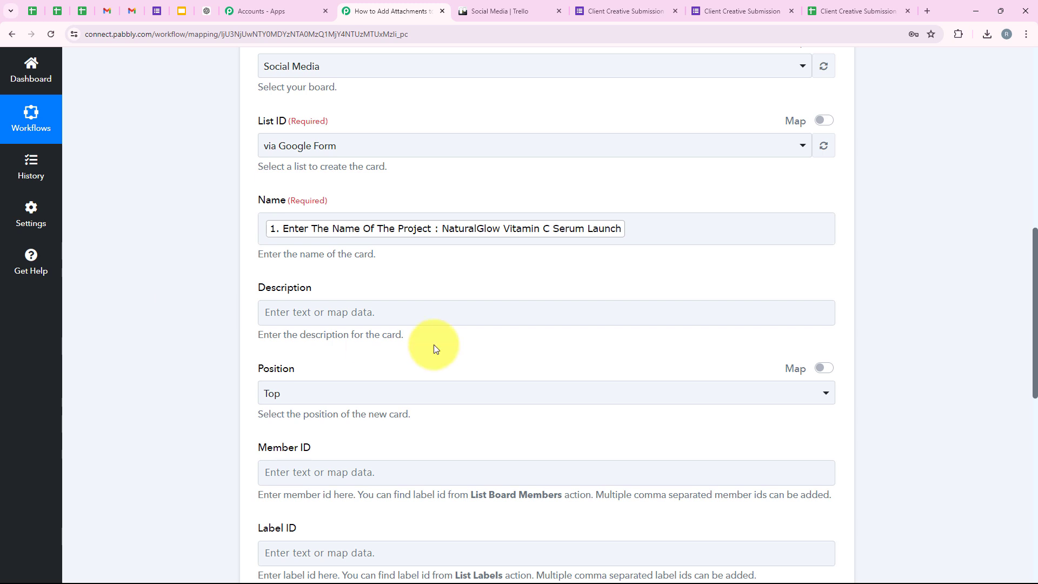
Step: Map the form's 'Provide Any Additional Details' answer into the Trello card Description
left_click(287, 316)
scroll(385, 242, "down", 3)
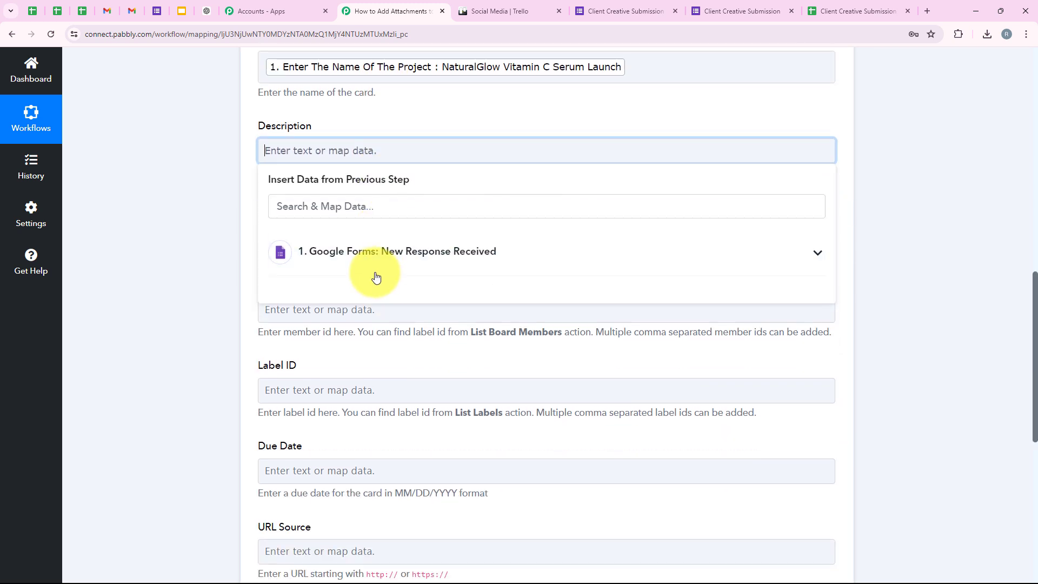
left_click(376, 273)
scroll(387, 470, "down", 2)
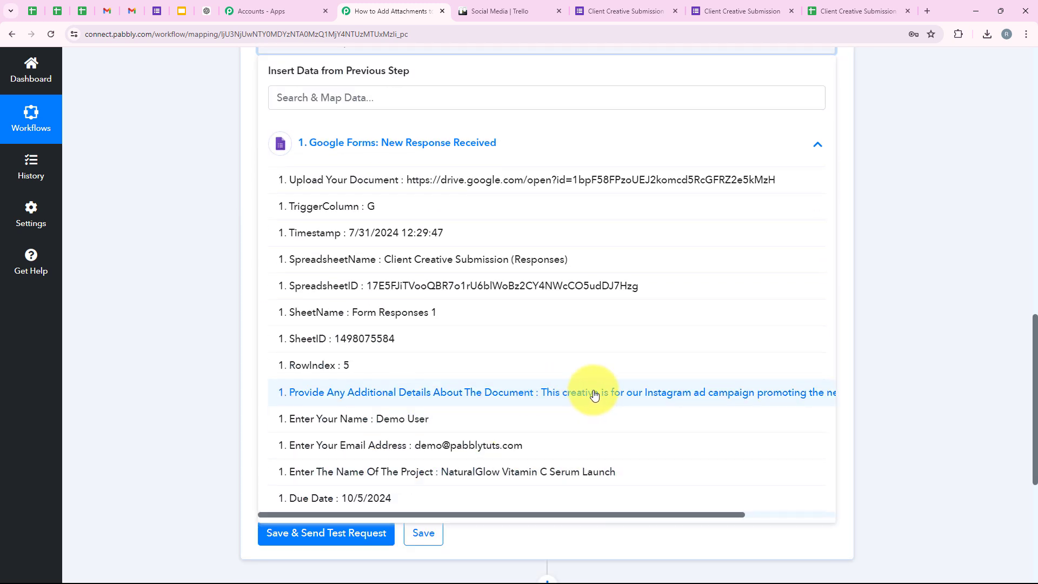
left_click(591, 390)
left_click(206, 258)
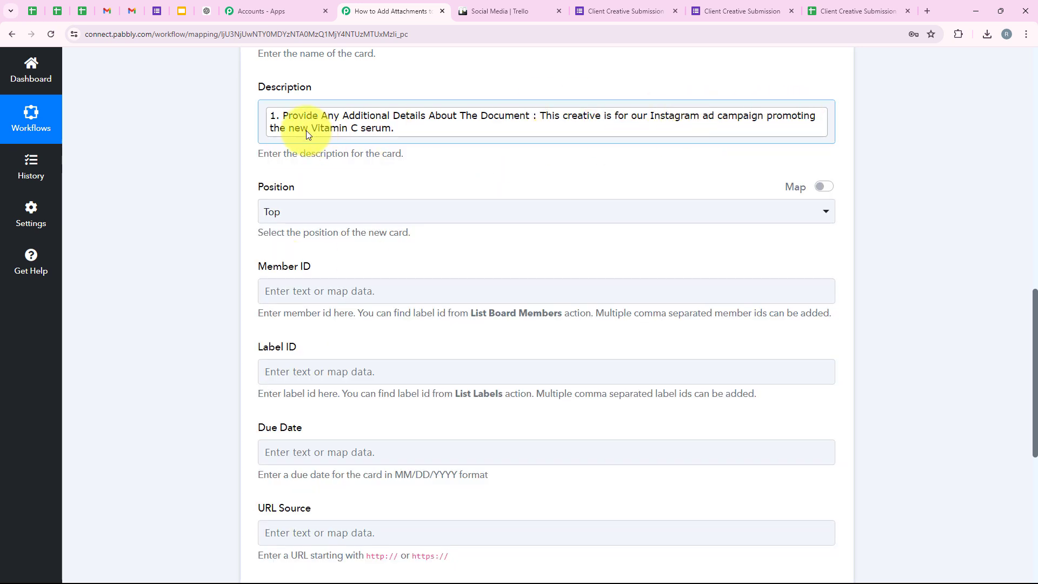
scroll(438, 185, "up", 2)
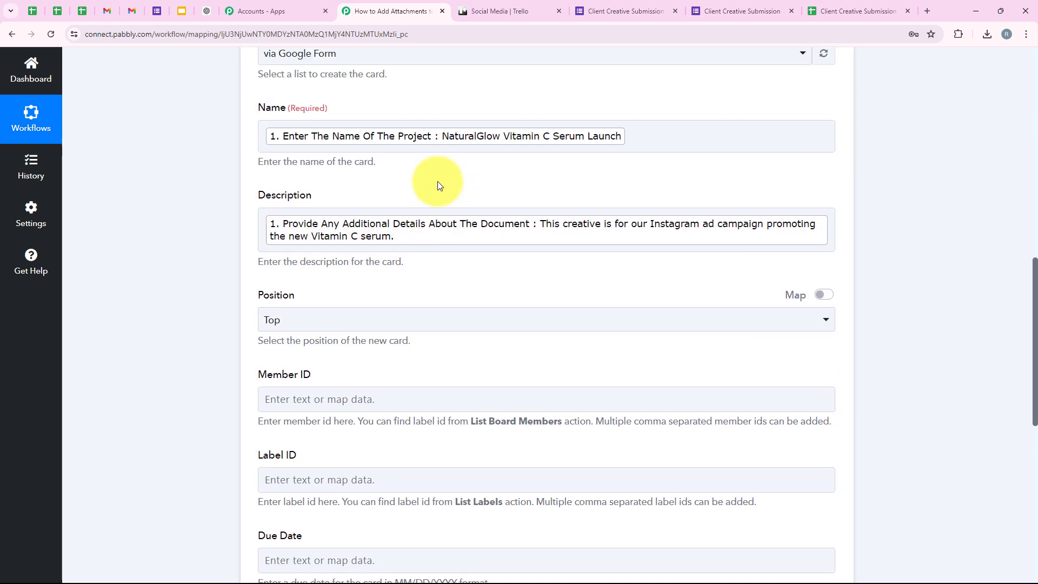
scroll(556, 238, "down", 1)
scroll(499, 313, "up", 1)
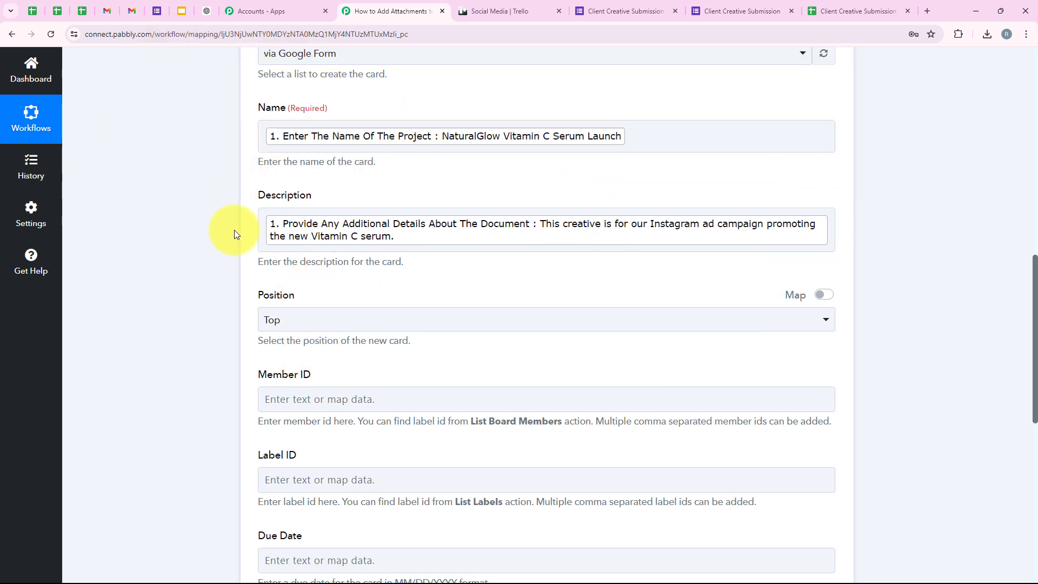
scroll(294, 366, "down", 1)
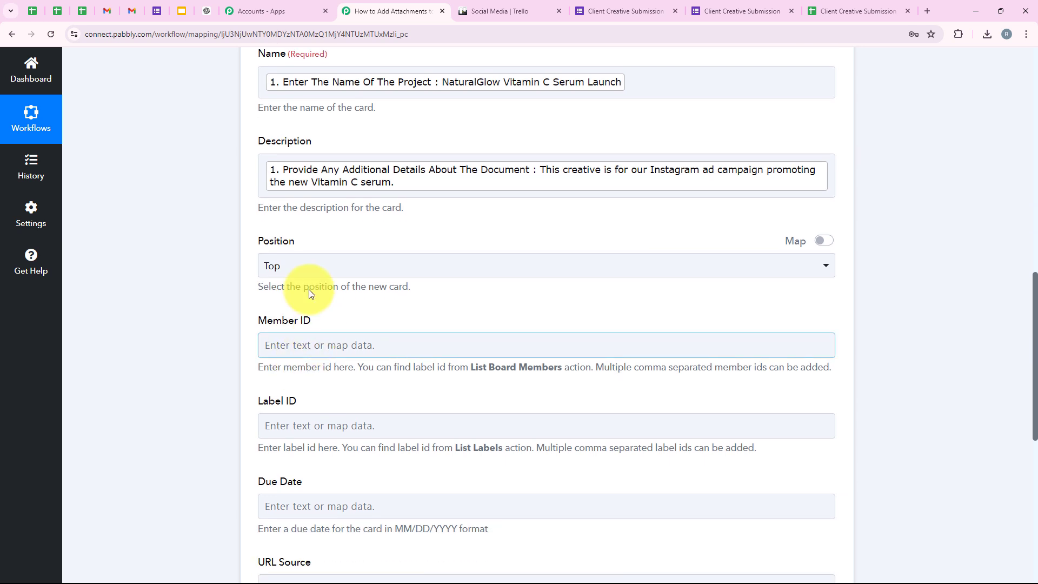
left_click(303, 241)
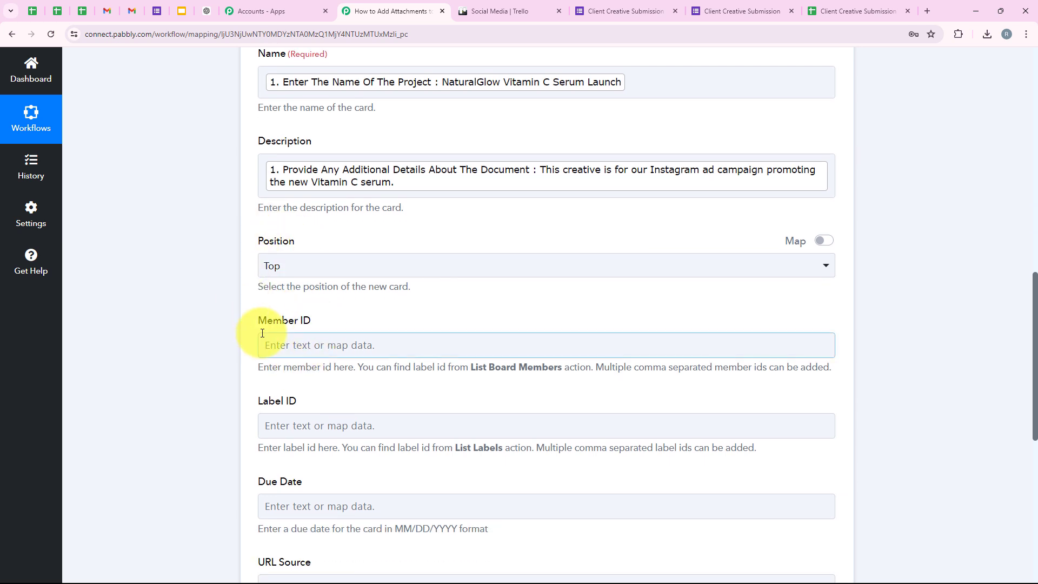
scroll(260, 338, "up", 1)
scroll(287, 319, "down", 1)
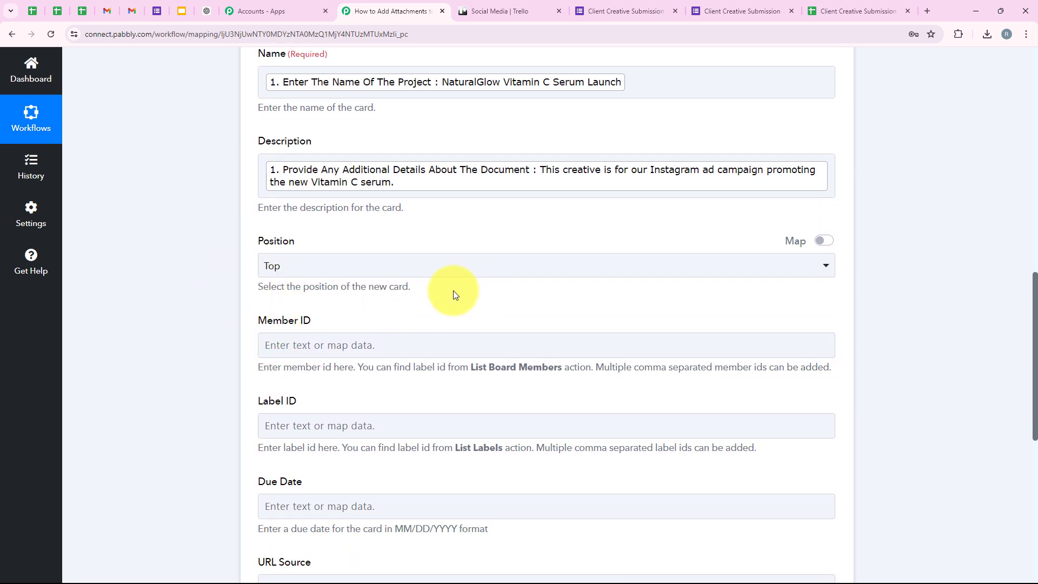
Step: Check the Social Media Trello board, then keep the card Position set to Top
left_click(538, 9)
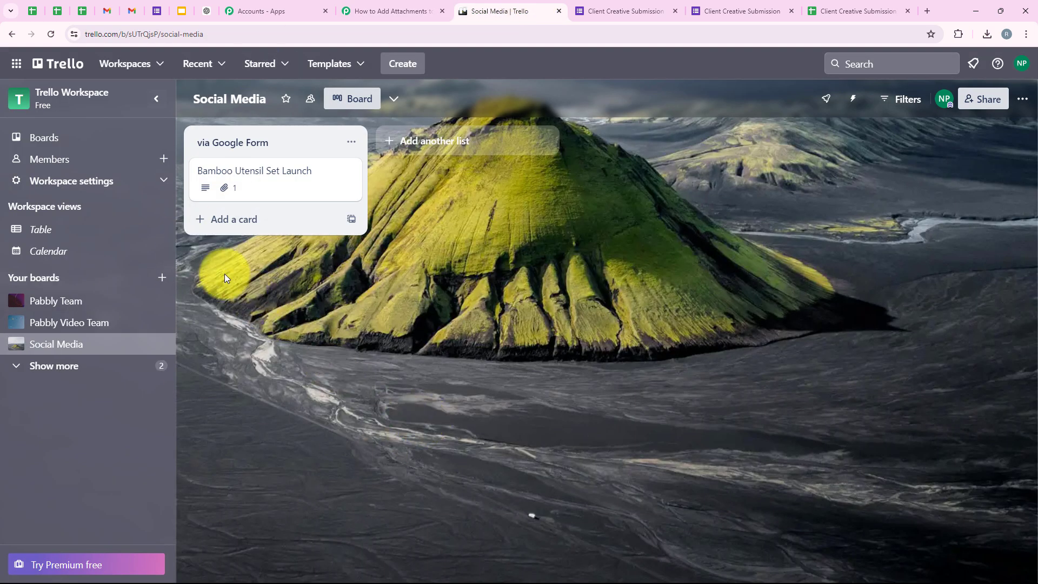
left_click(383, 11)
left_click(263, 269)
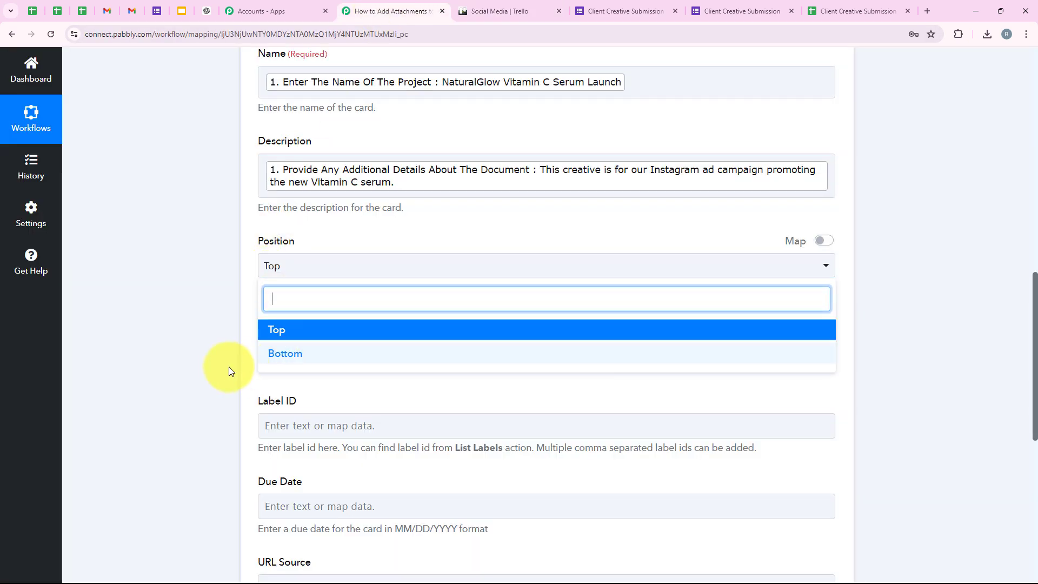
left_click(269, 334)
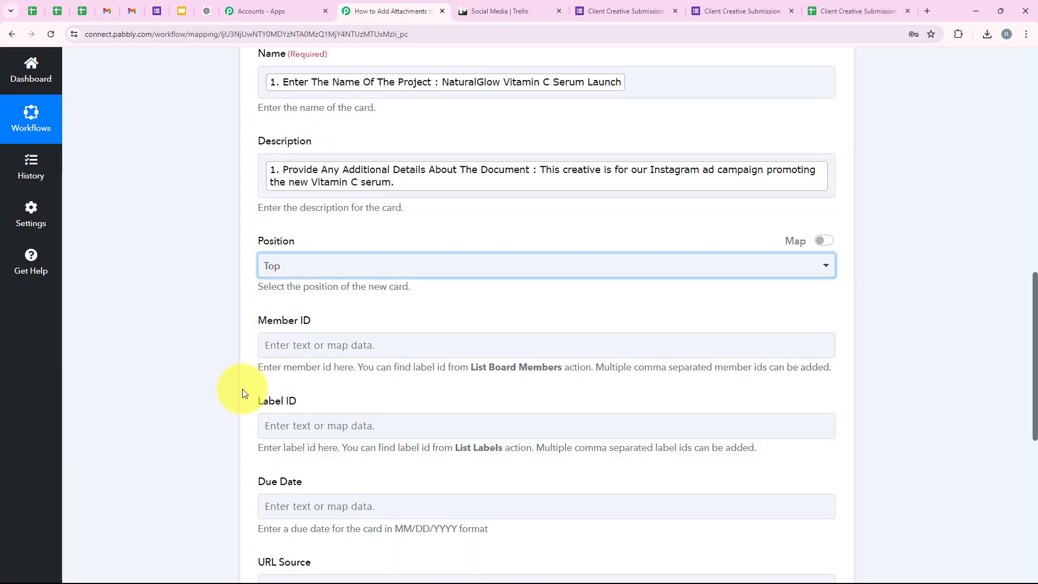
Step: Review the optional Member ID, Label ID and Due Date fields, leaving Member ID empty
scroll(242, 390, "down", 2)
left_click_drag(261, 211, 331, 215)
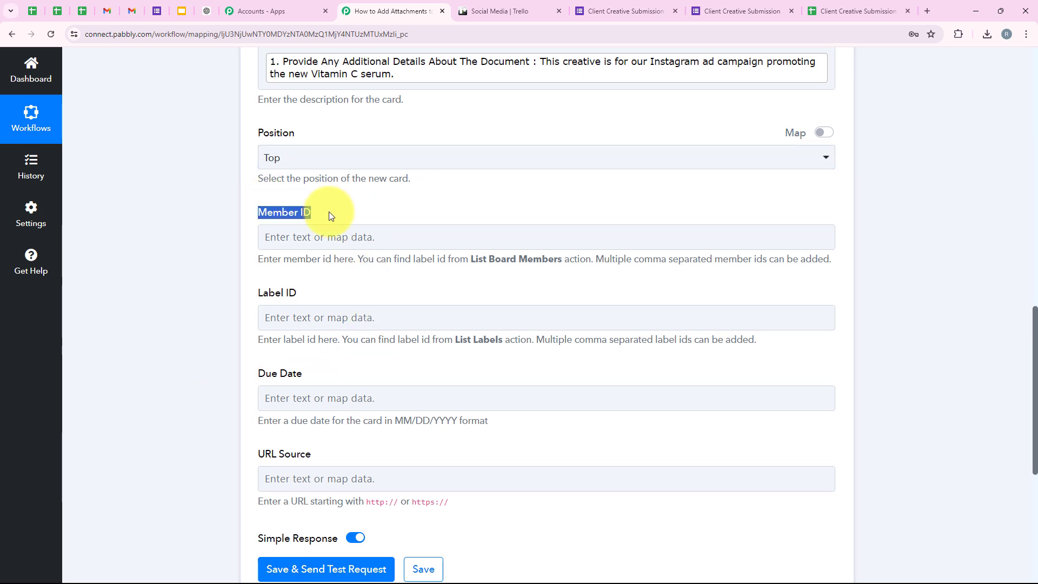
left_click_drag(255, 293, 314, 293)
left_click(349, 285)
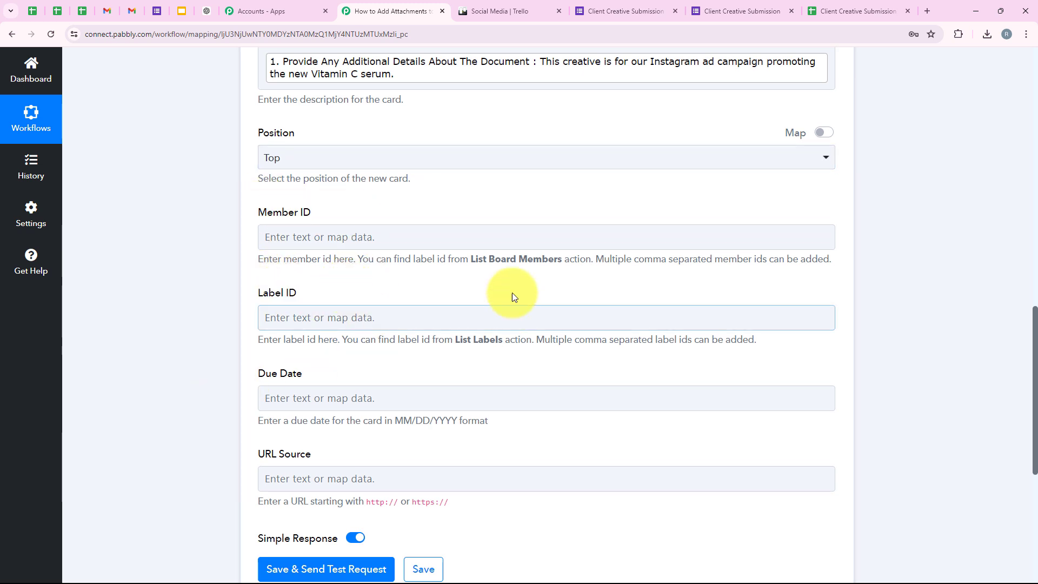
left_click(404, 238)
left_click(429, 337)
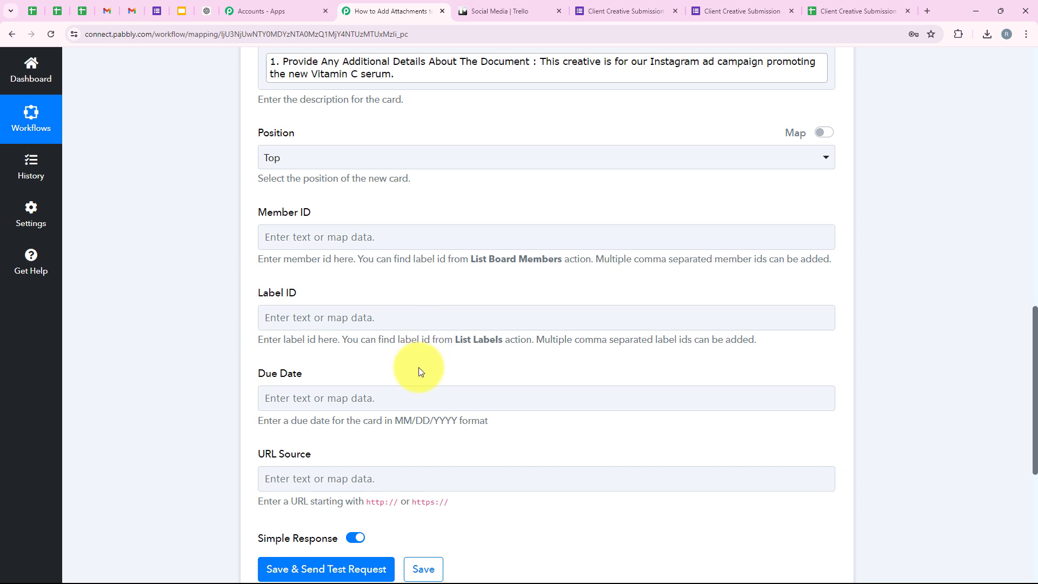
left_click(415, 399)
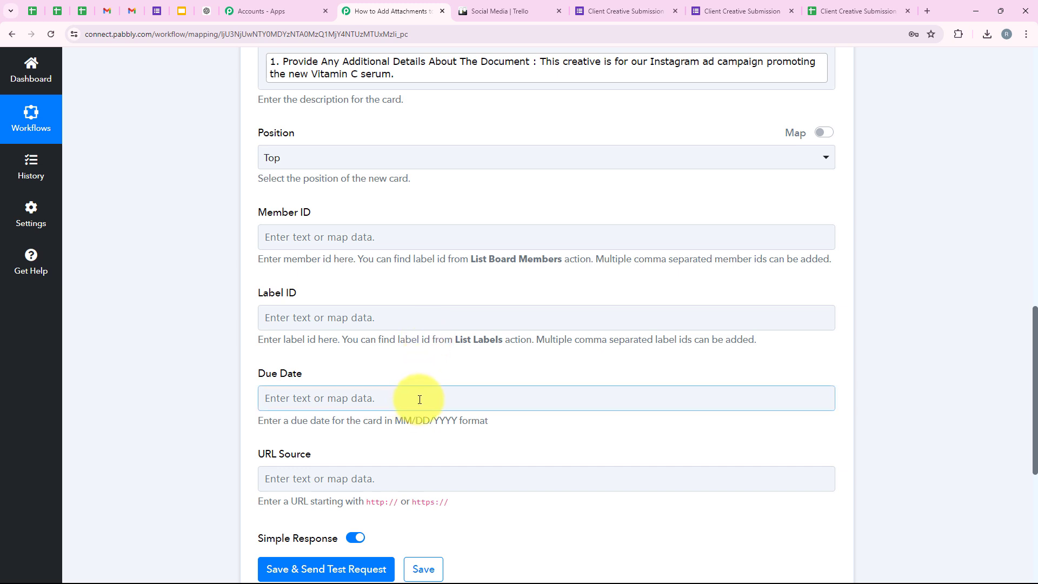
scroll(422, 398, "down", 1)
scroll(427, 403, "down", 2)
left_click_drag(240, 218, 311, 215)
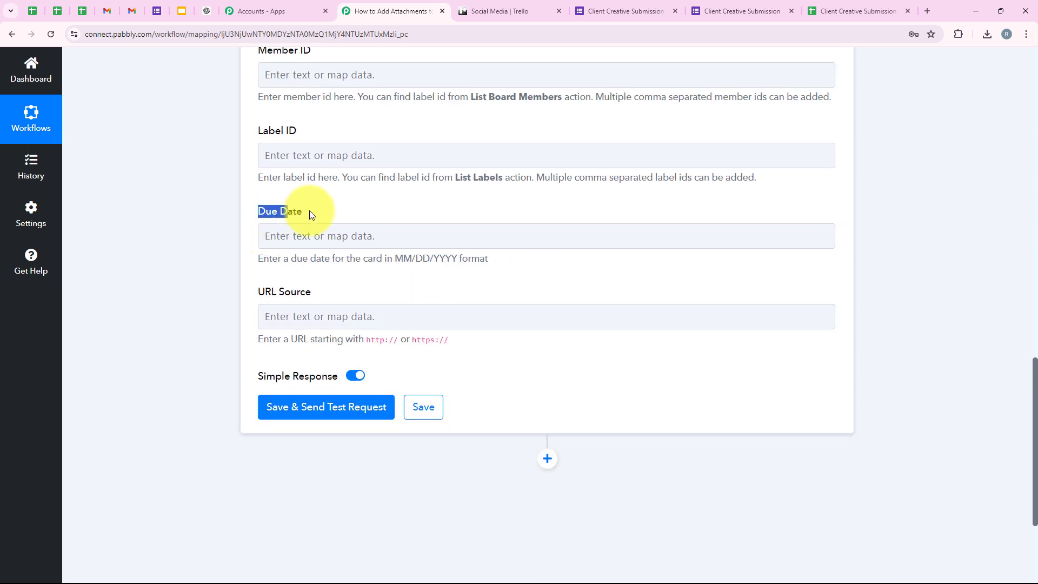
Step: Map the form's Due Date answer into the card's Due Date field, noting the format hint
left_click(306, 240)
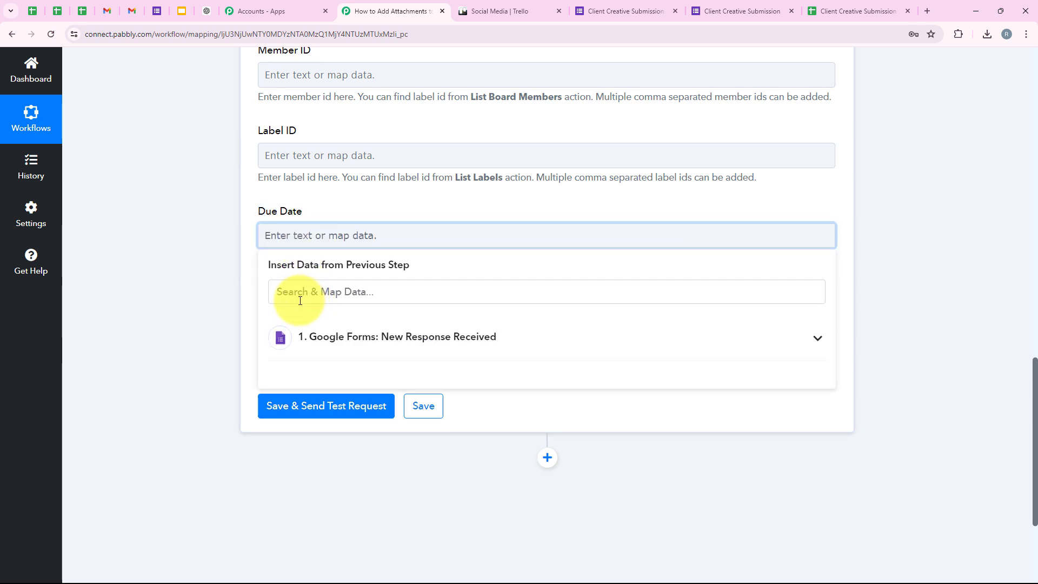
left_click(300, 301)
type("due")
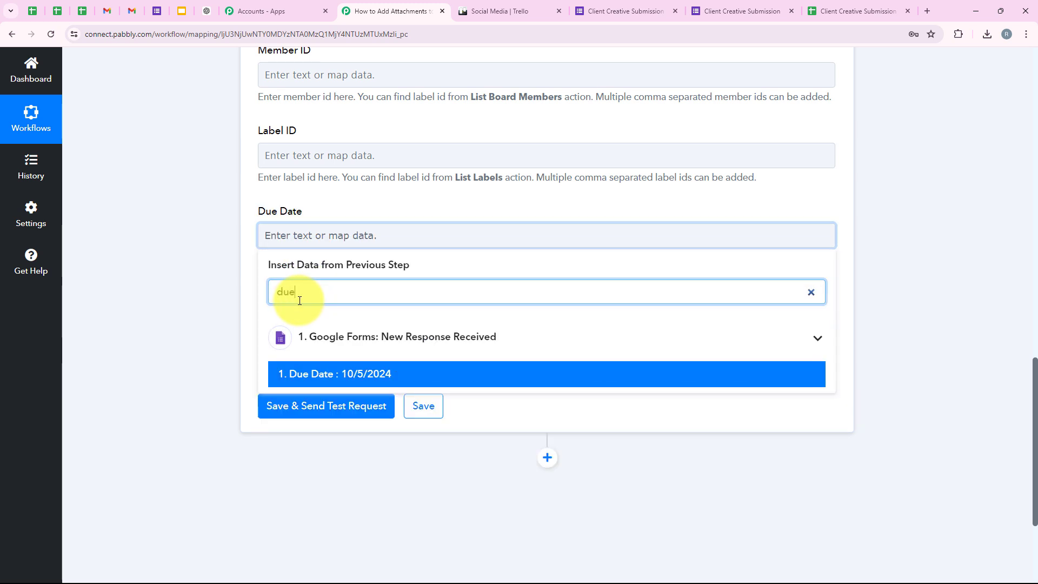
left_click(347, 368)
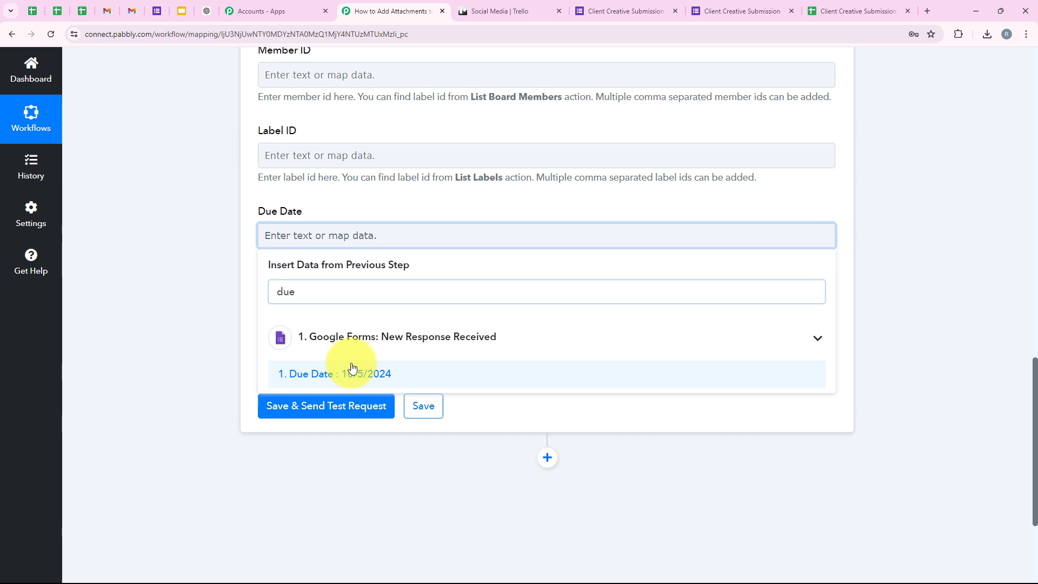
left_click(238, 297)
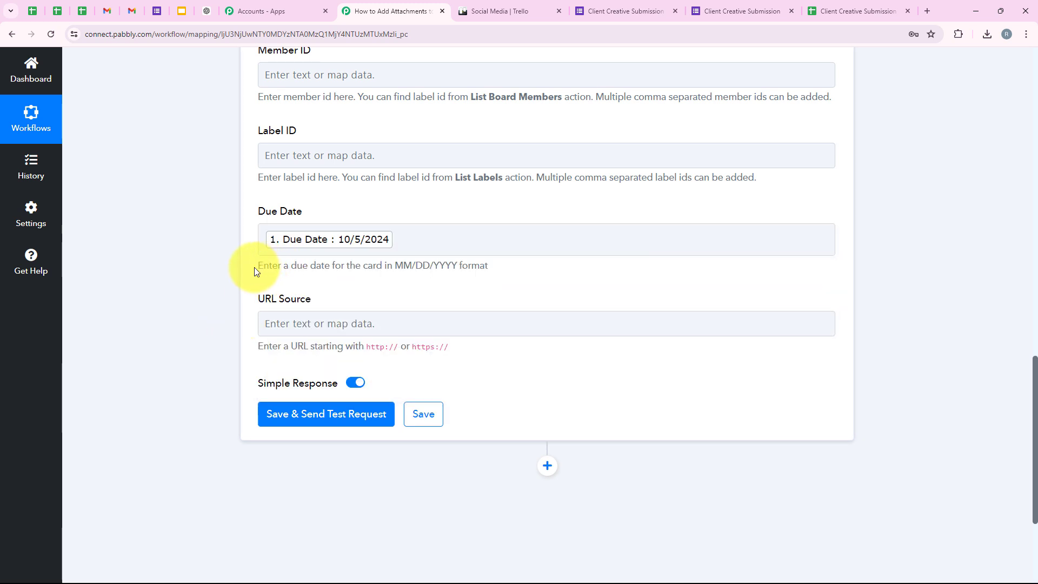
left_click_drag(256, 267, 465, 265)
left_click(427, 264)
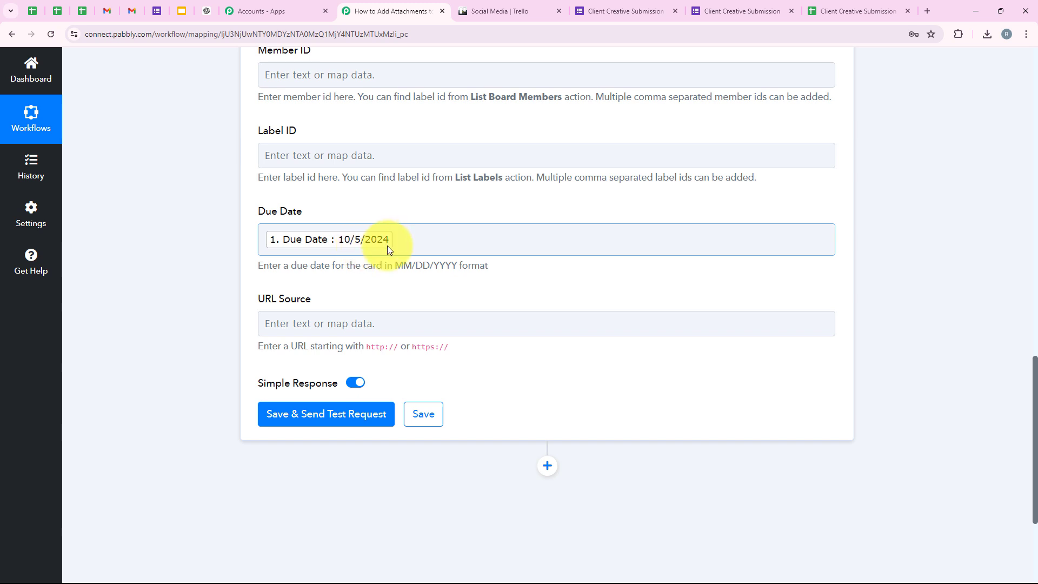
scroll(394, 324, "down", 1)
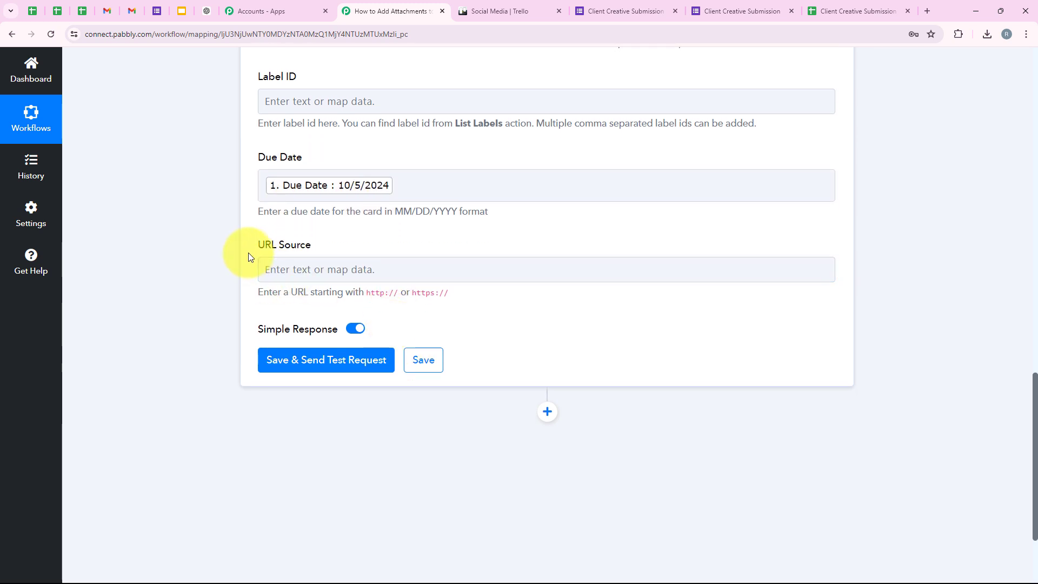
Step: Map '1. Upload Your Document' into URL Source, noting the http/https URL requirement
left_click_drag(259, 245, 320, 236)
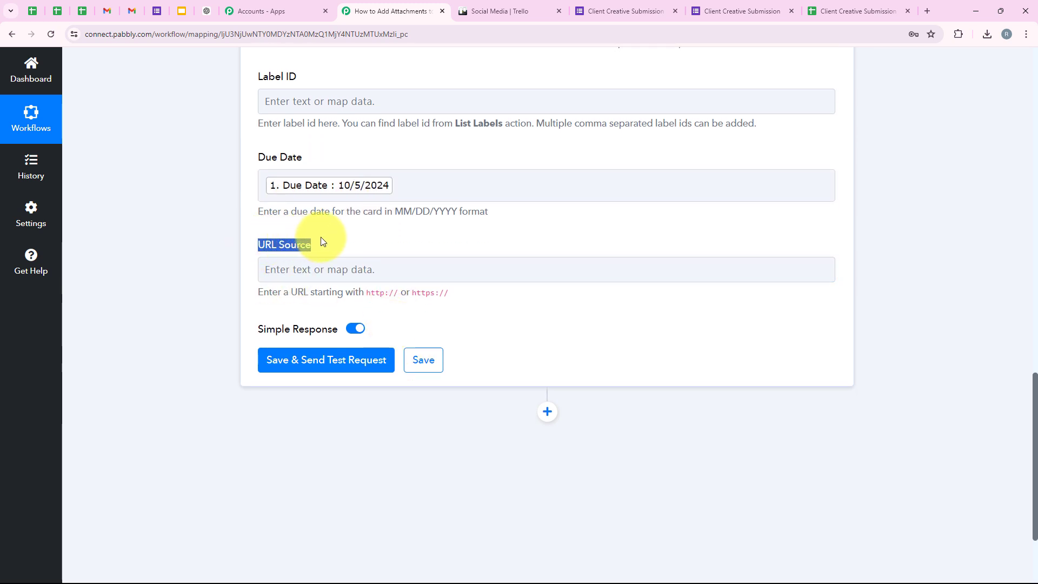
left_click(325, 269)
left_click(289, 372)
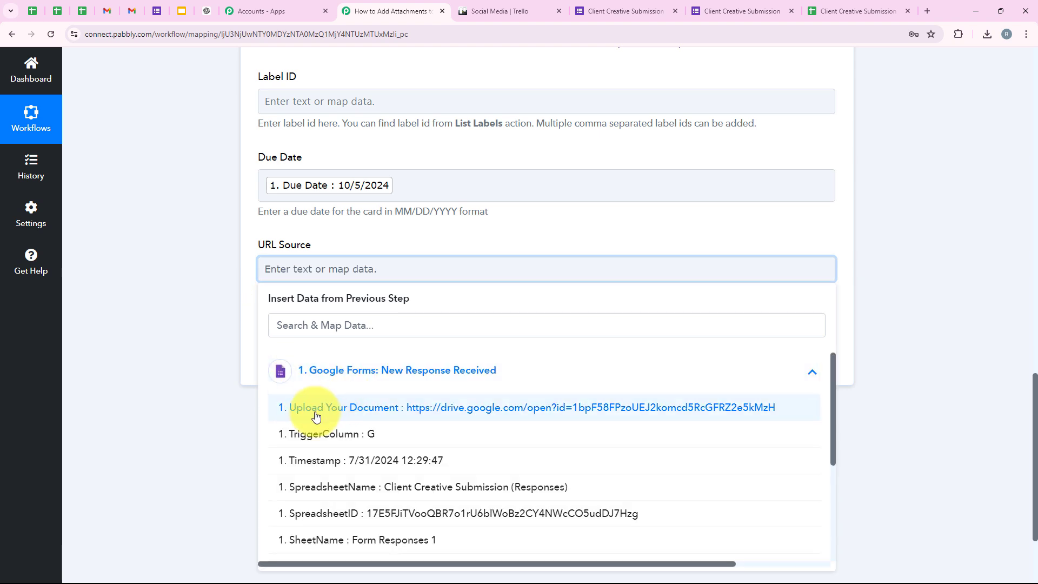
left_click(505, 418)
left_click(232, 257)
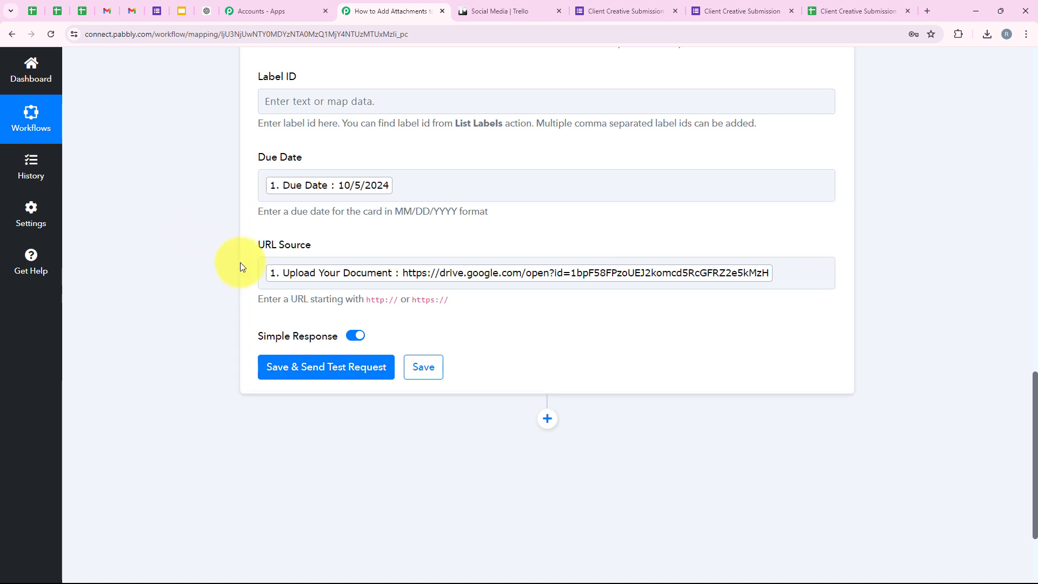
left_click_drag(249, 303, 415, 312)
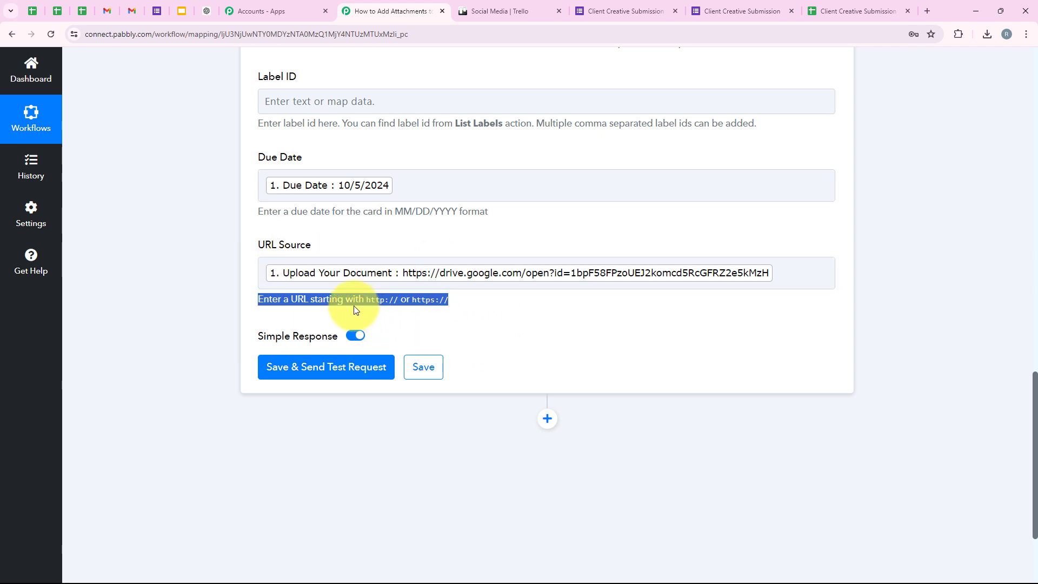
left_click(262, 274)
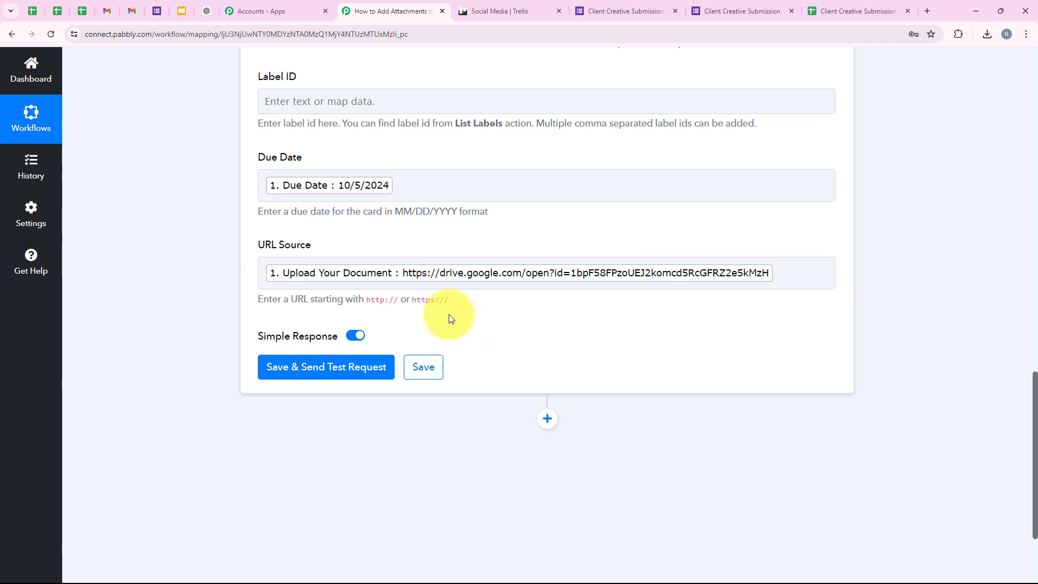
Step: Save and test the Trello step, confirming a card with one attachment, then collapse it
left_click(313, 368)
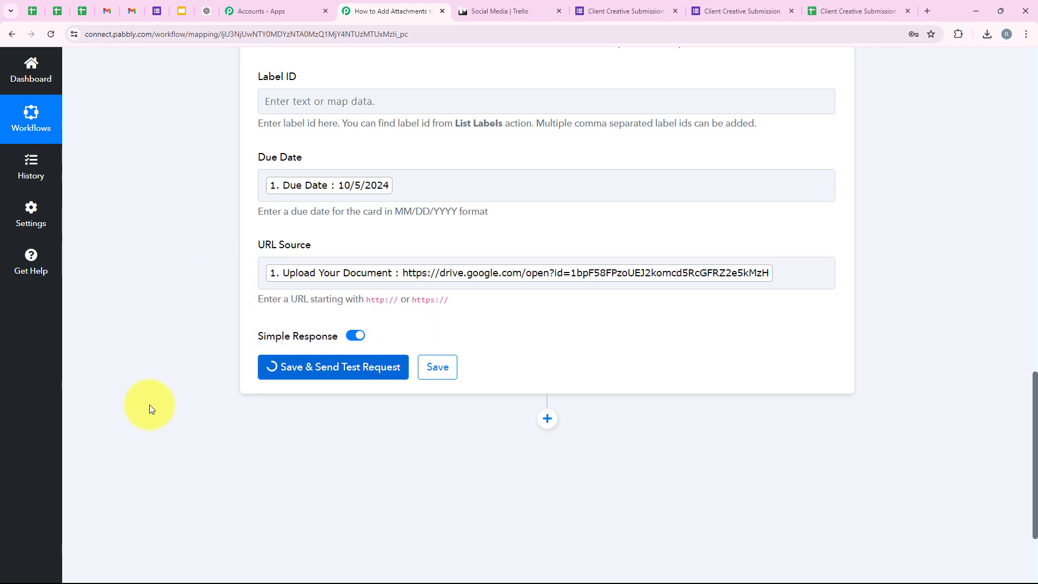
scroll(495, 303, "down", 1)
scroll(493, 299, "down", 5)
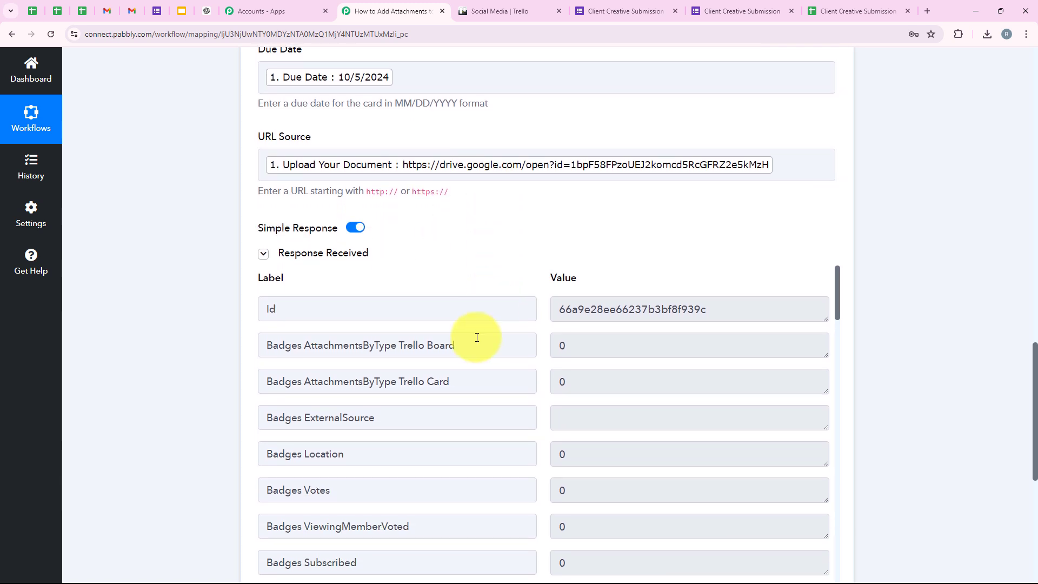
scroll(463, 398, "up", 5)
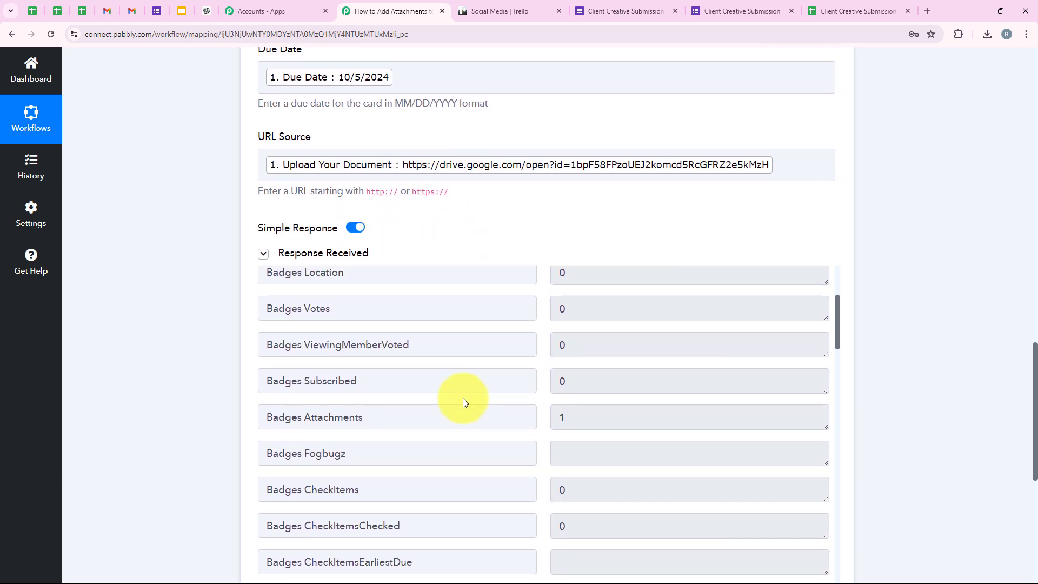
scroll(157, 180, "up", 20)
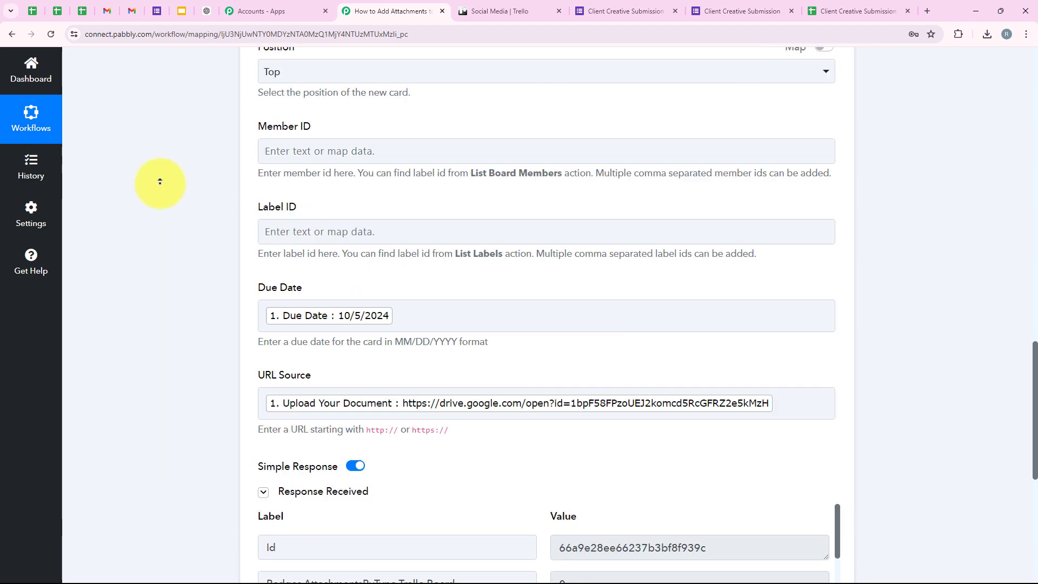
left_click(532, 377)
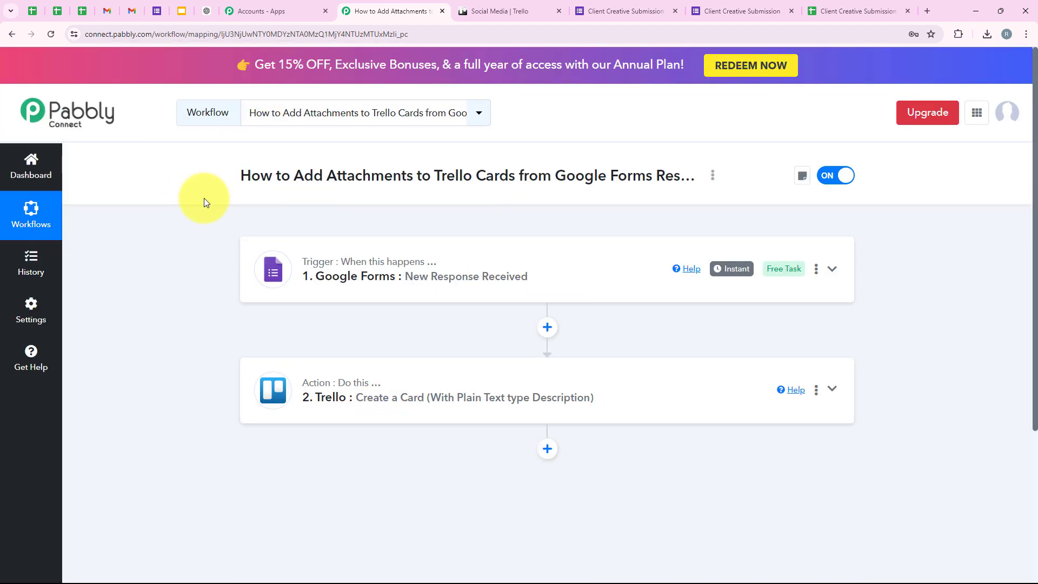
Step: Open the NaturalGlow Vitamin C Serum Launch card on the Social Media board and its Drive attachment
left_click(522, 8)
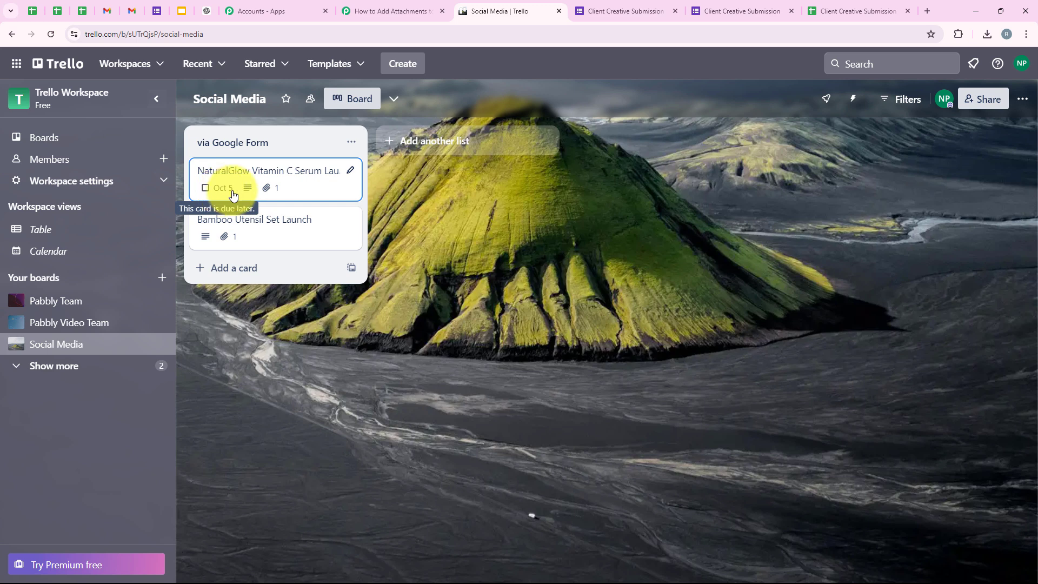
left_click(285, 170)
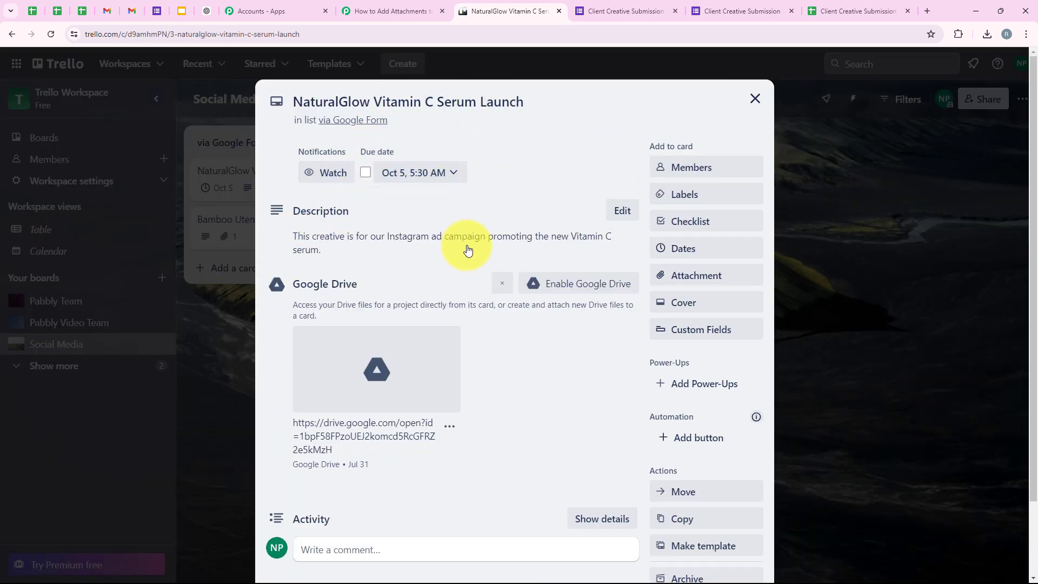
left_click_drag(278, 220, 340, 264)
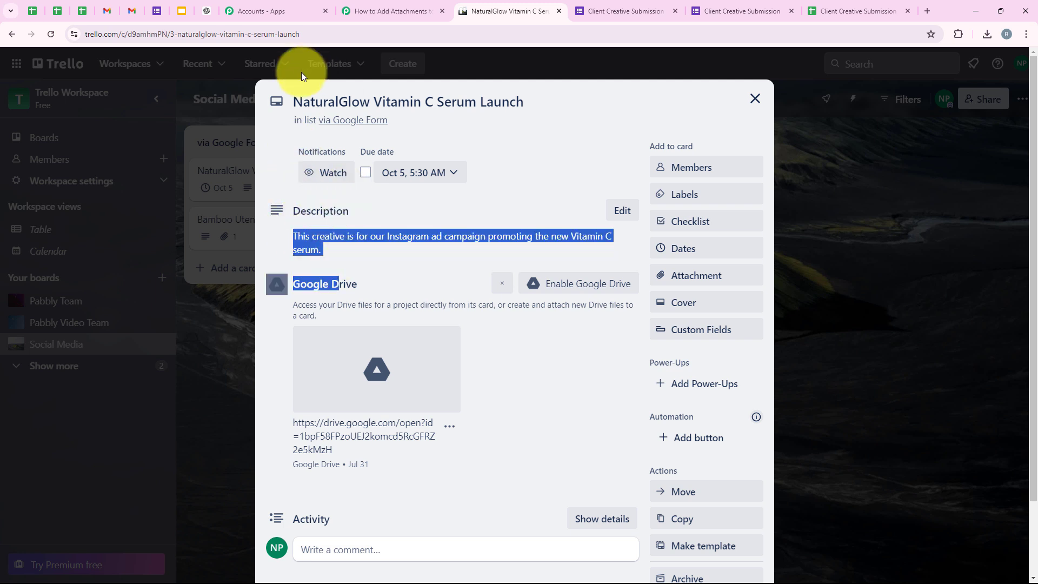
left_click_drag(294, 102, 531, 178)
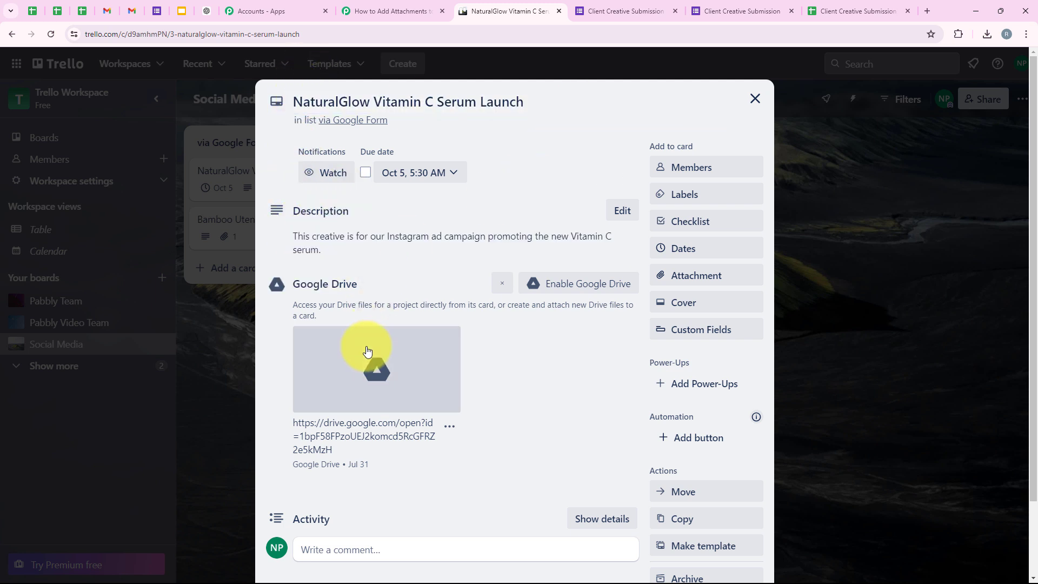
left_click(368, 363)
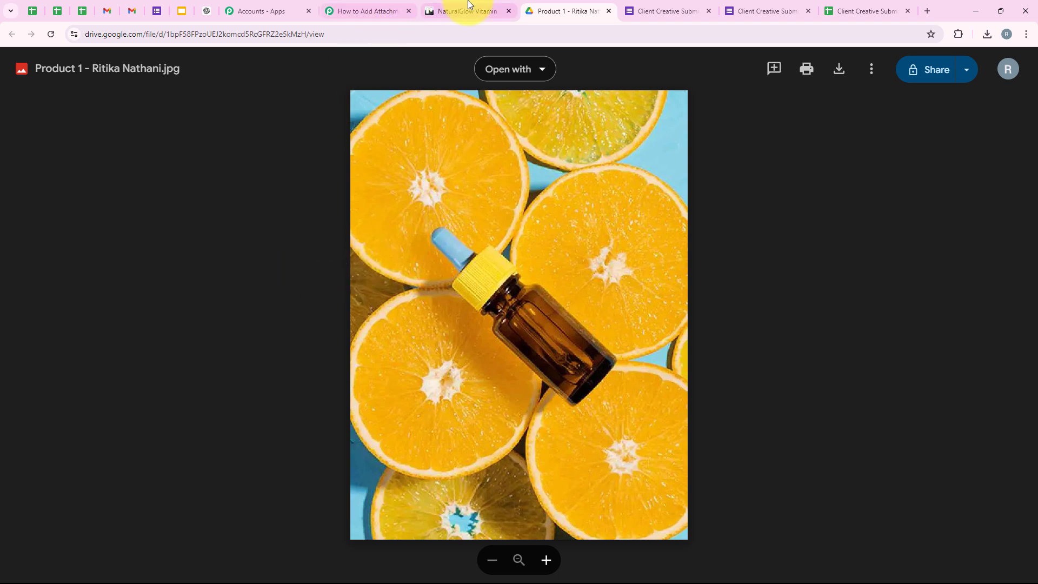
Step: Leave the Drive image preview and return to the Pabbly Connect workflow tab
left_click(395, 8)
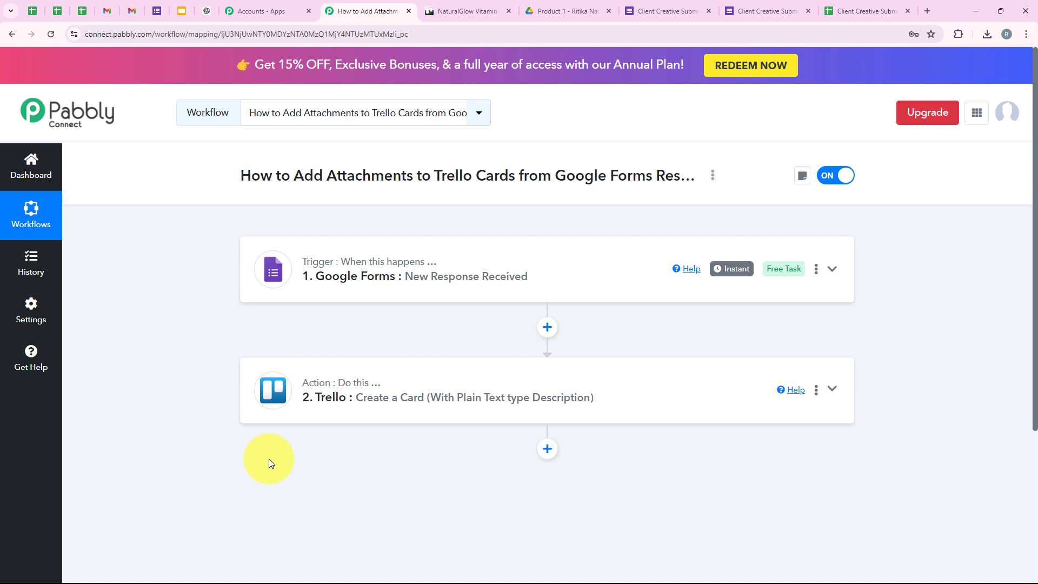
Step: Start another form response and enter a test name and e-mail address
left_click(771, 9)
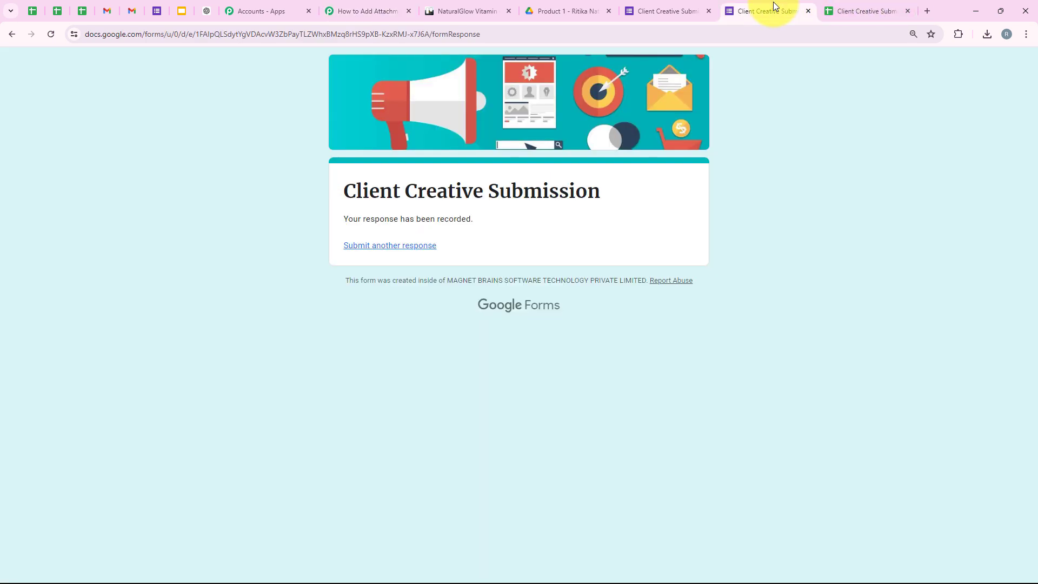
left_click(360, 248)
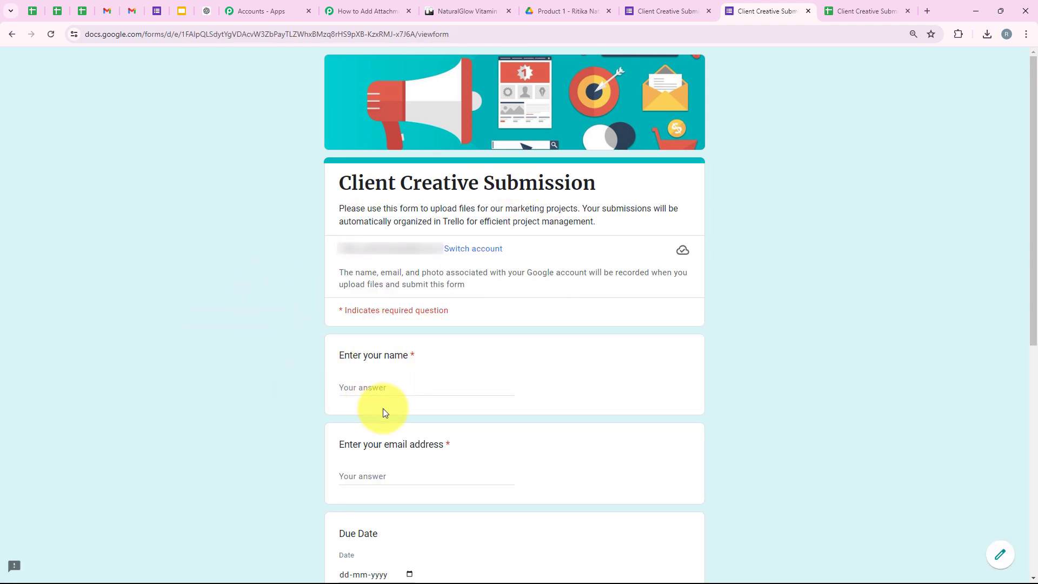
left_click(389, 386)
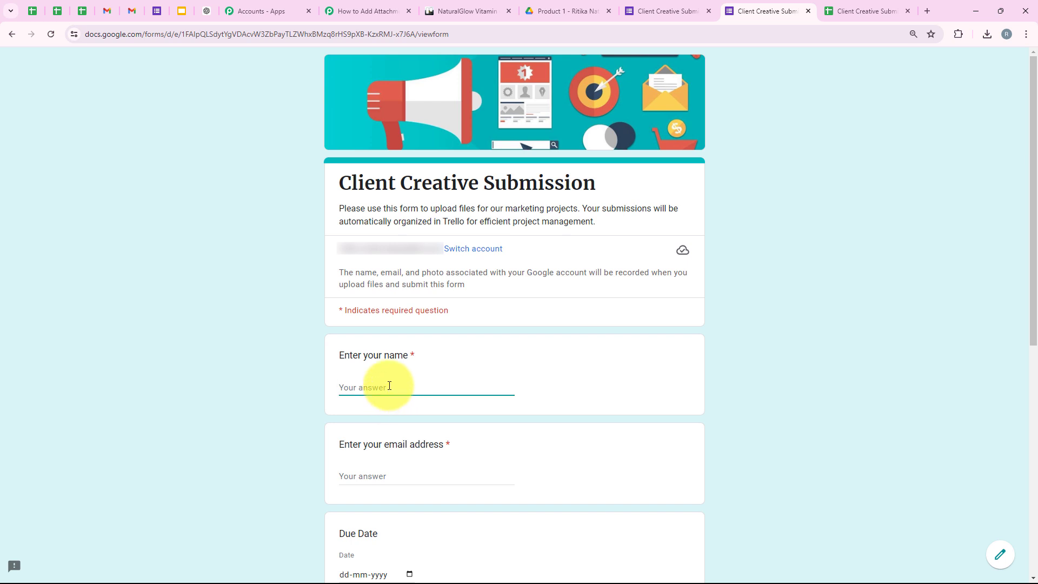
type("Test User")
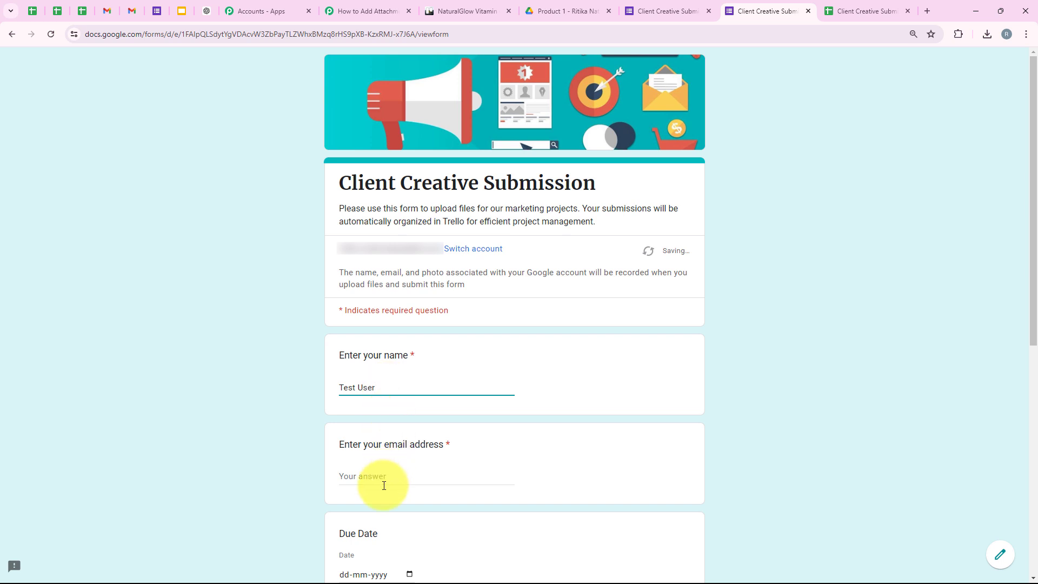
left_click(372, 474)
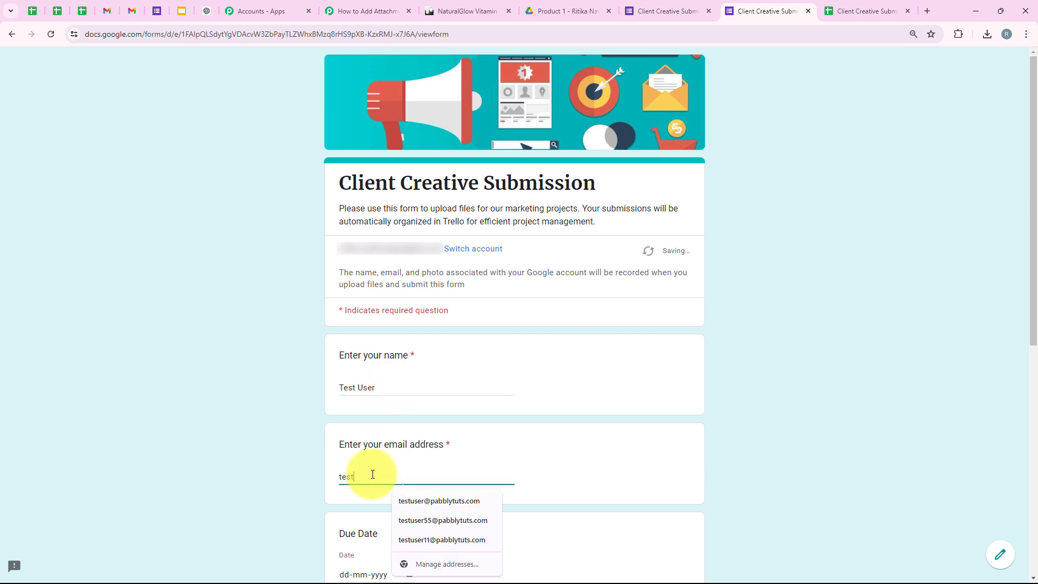
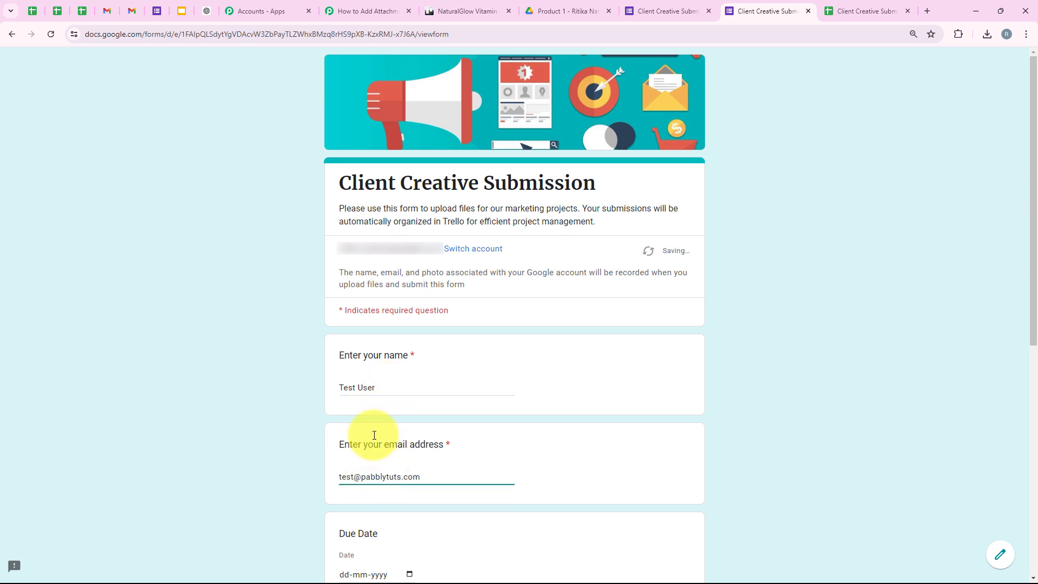
Step: Enter due date 06-10-2024 and paste 'FitFlex Smart Water Bottle Launch' as the project name
scroll(304, 358, "down", 4)
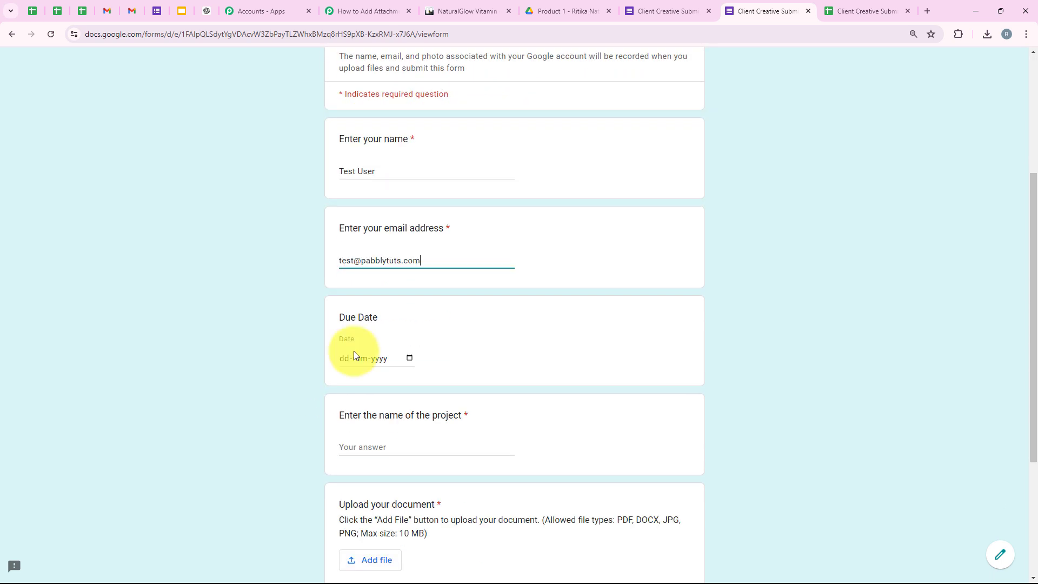
left_click(352, 366)
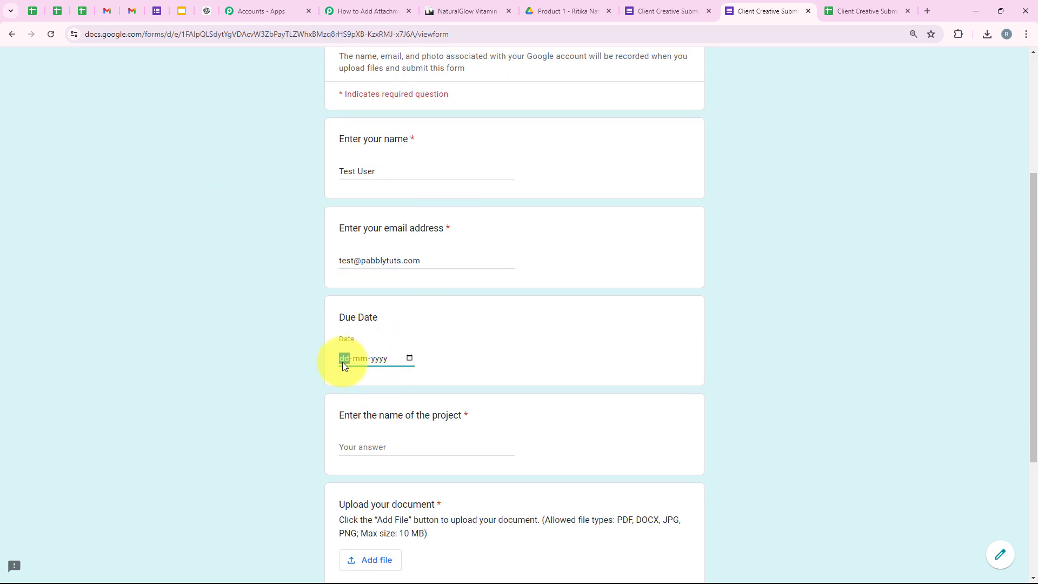
type("06102024")
scroll(288, 348, "down", 3)
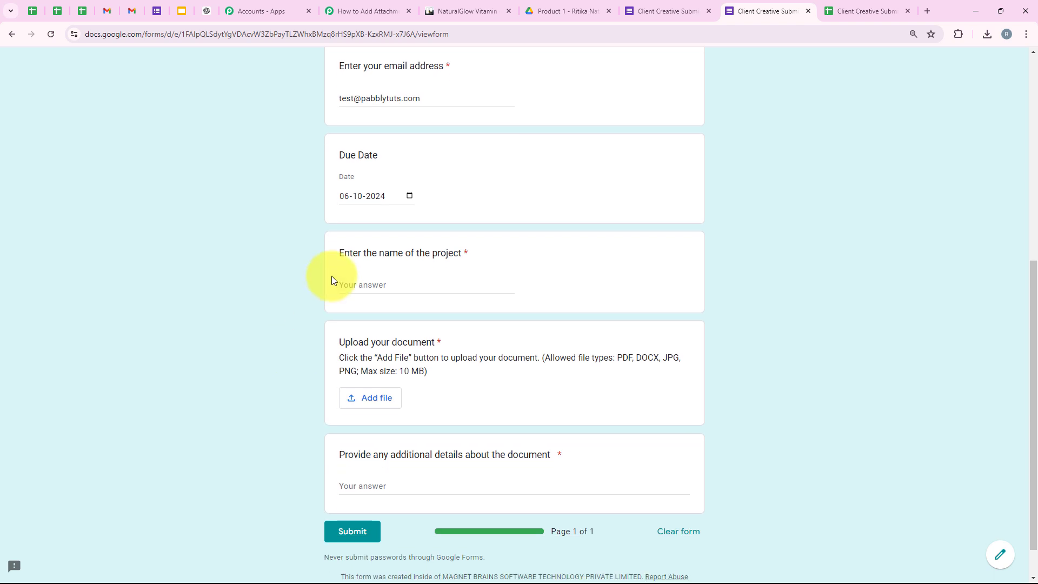
left_click_drag(337, 254, 373, 291)
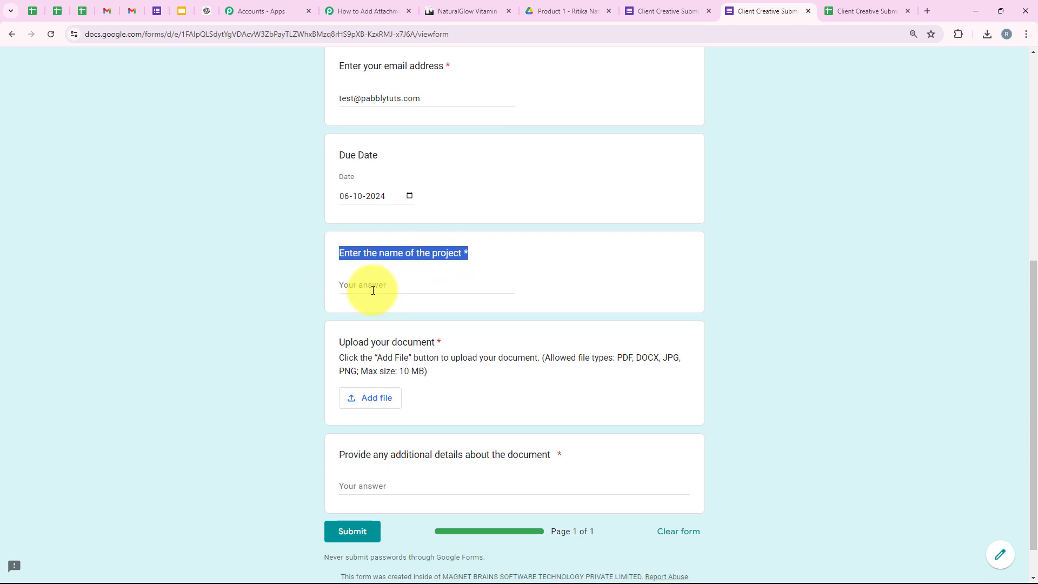
left_click(373, 290)
scroll(279, 293, "down", 1)
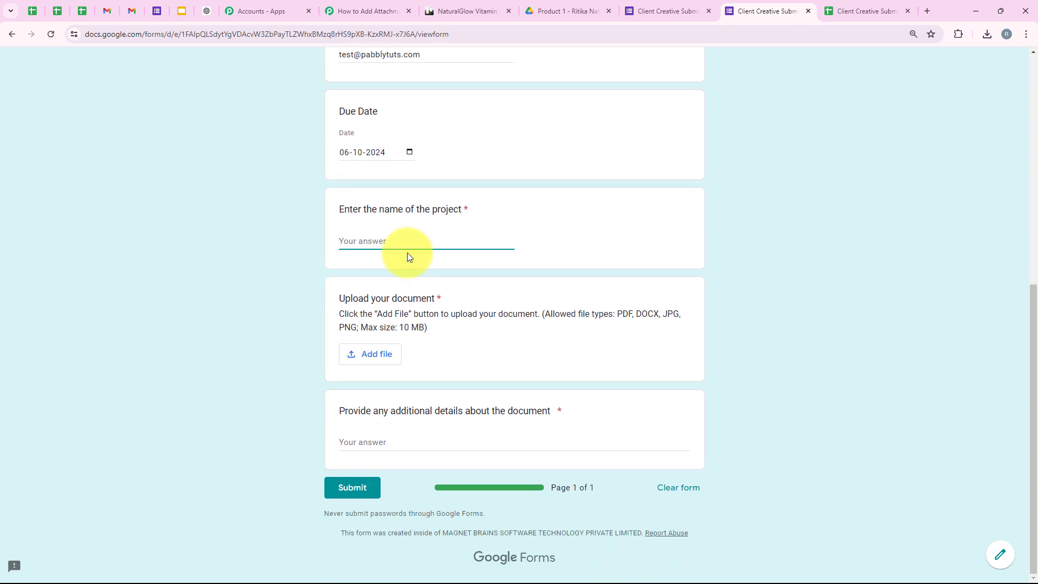
type("FitFlex Smart Water Bottle Launch")
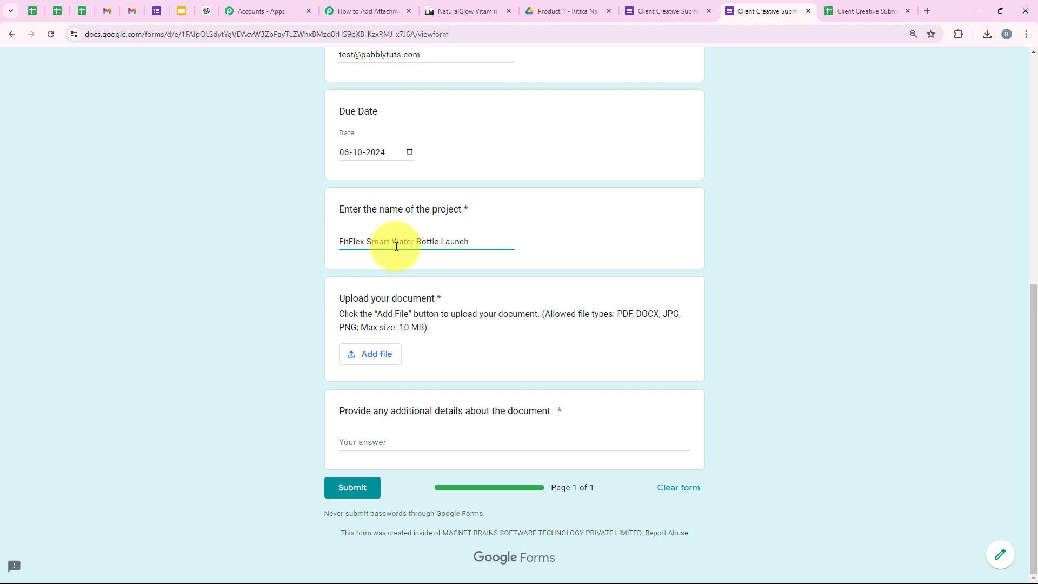
left_click_drag(341, 298, 446, 298)
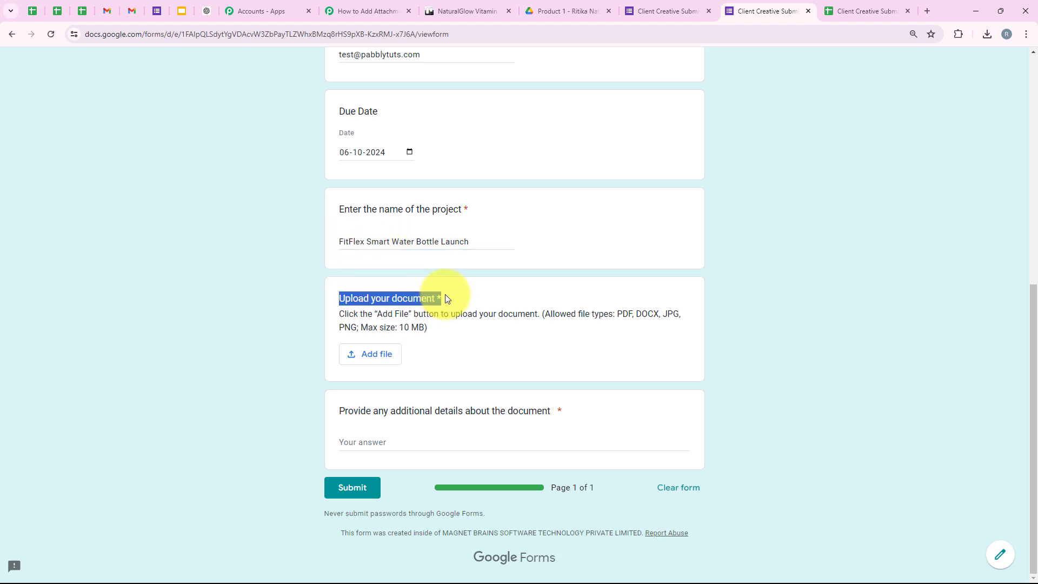
Step: Upload Product 2.jpg to the document question and preview it
left_click(373, 356)
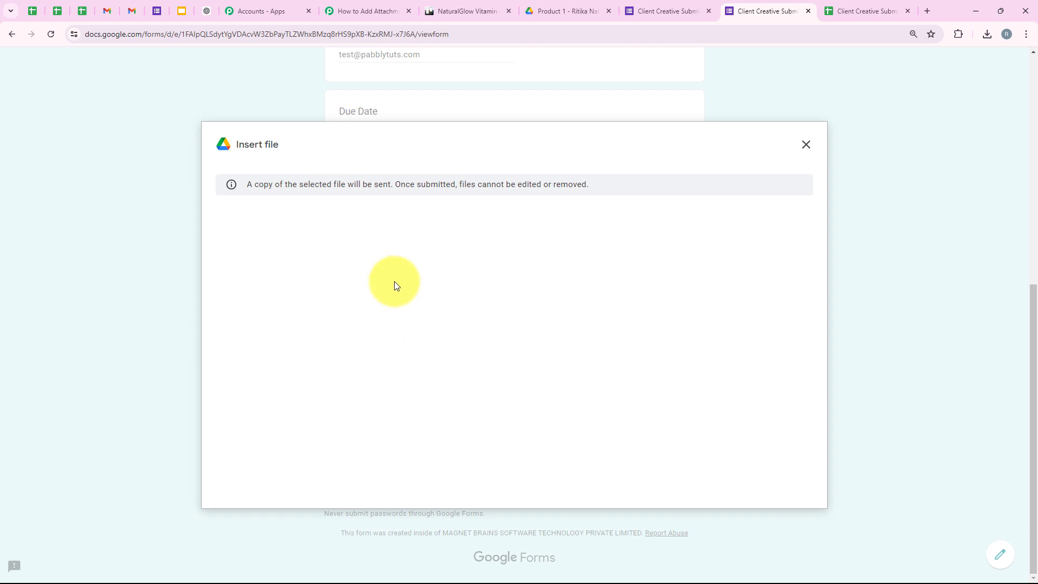
left_click(509, 410)
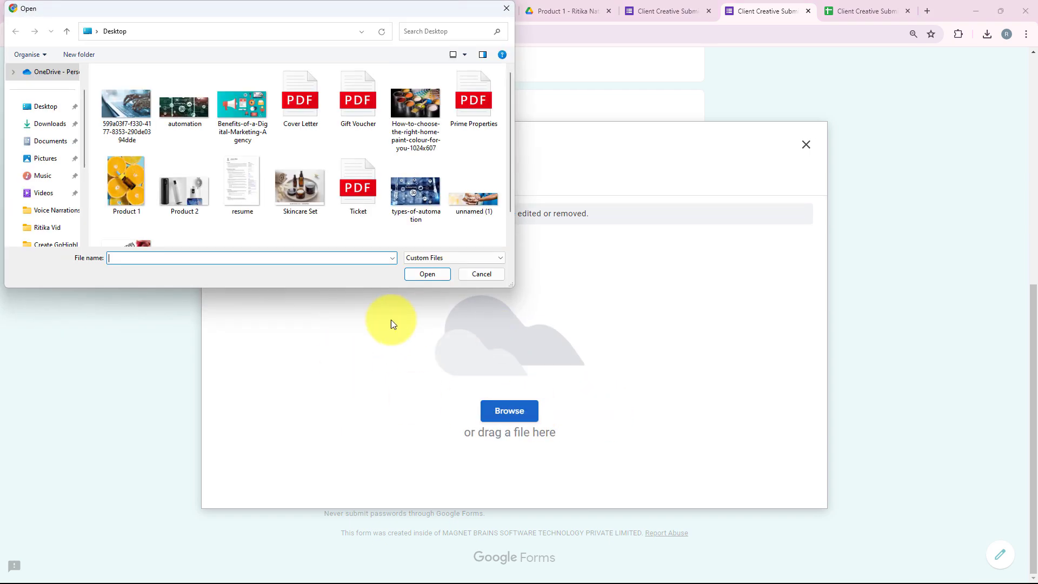
double_click(167, 191)
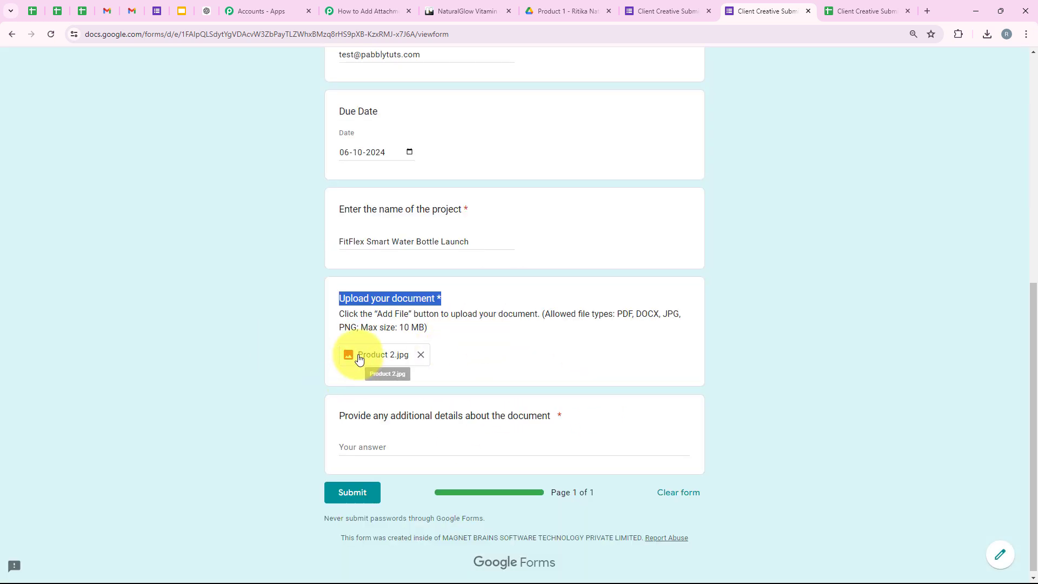
left_click(358, 354)
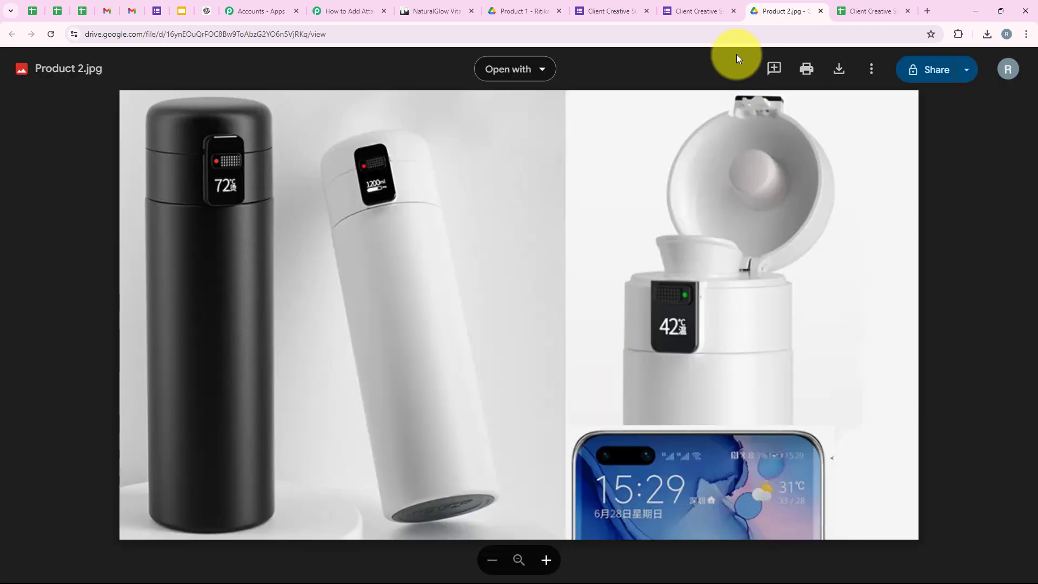
left_click(820, 11)
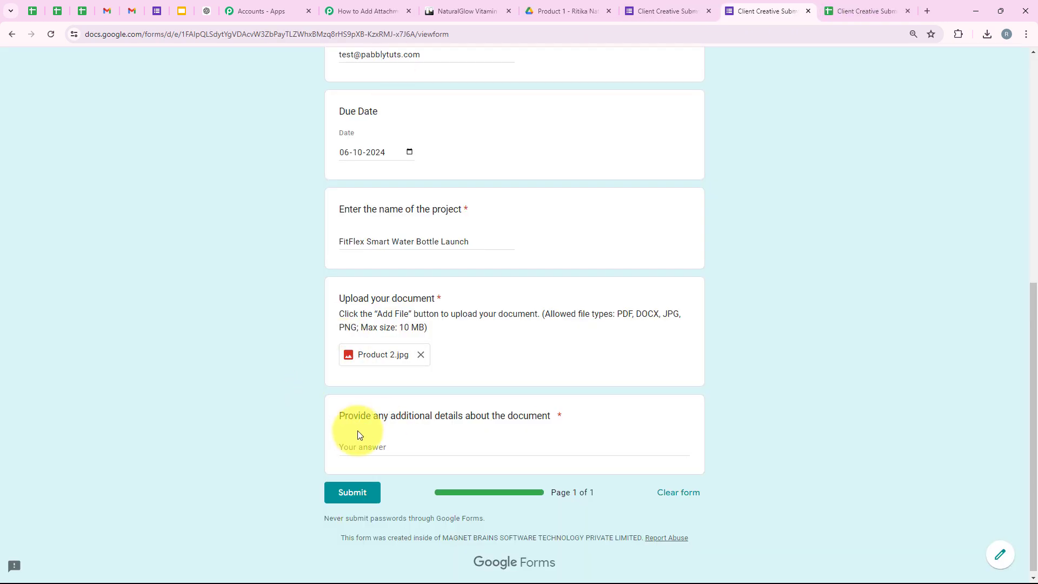
Step: Paste the Instagram ad campaign note into Additional Details and submit the response
left_click_drag(346, 413, 641, 423)
left_click(491, 427)
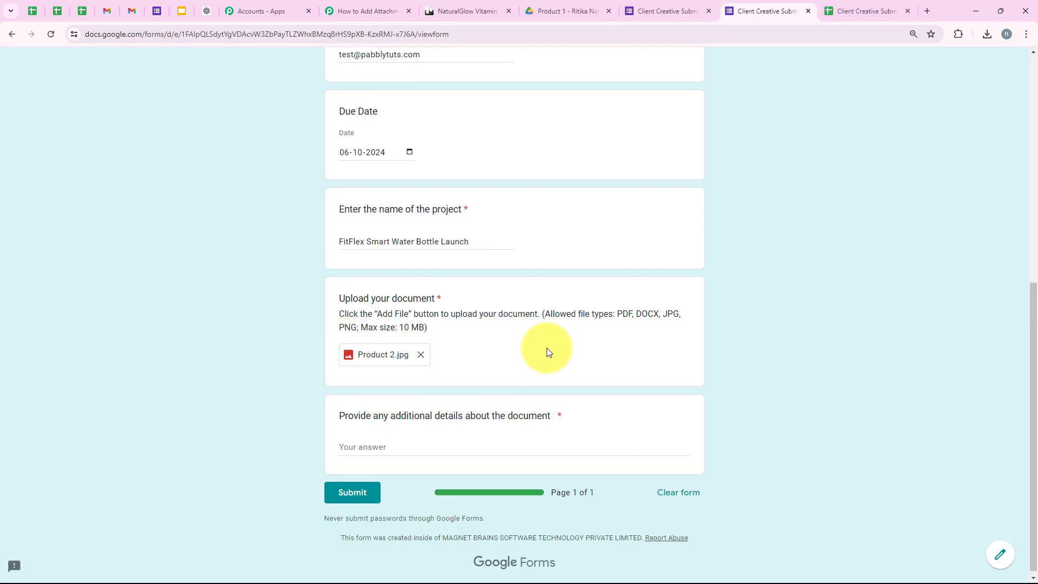
scroll(547, 348, "down", 1)
left_click(391, 436)
type("This creative is for our Instagram ad campaign promoting the new Smart Water Bottle.")
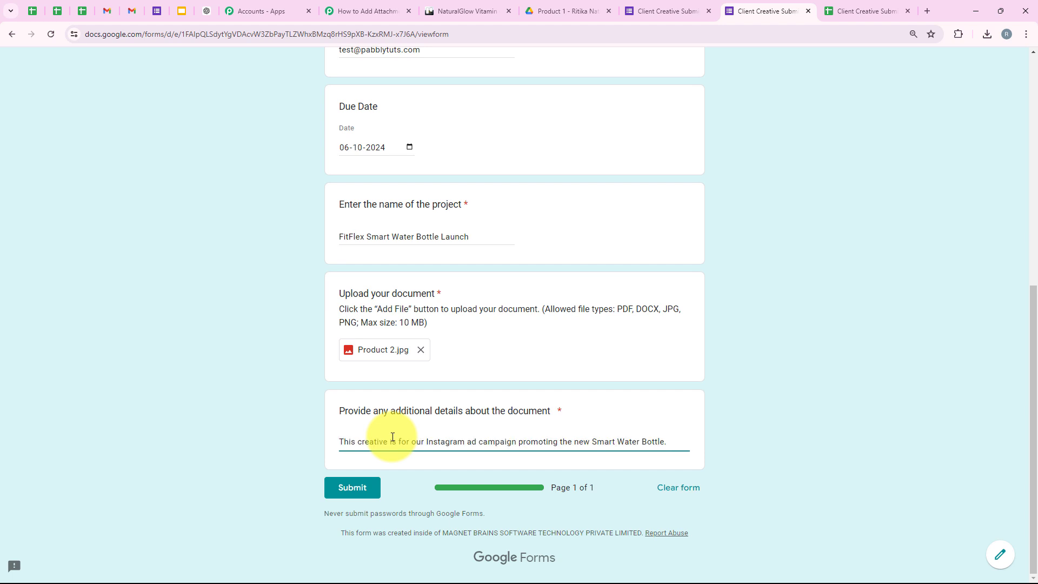
left_click(340, 491)
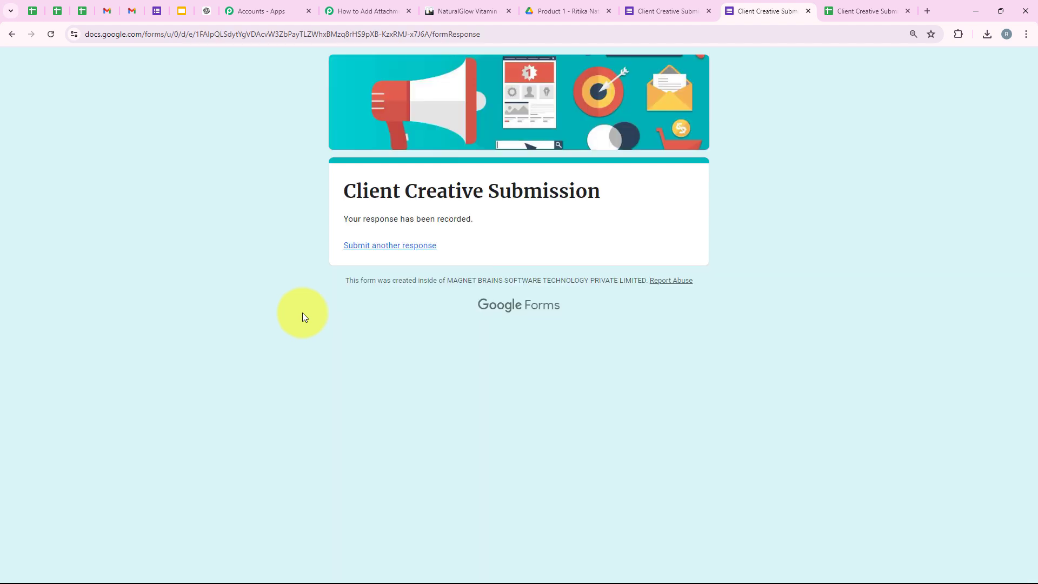
left_click_drag(321, 210, 482, 226)
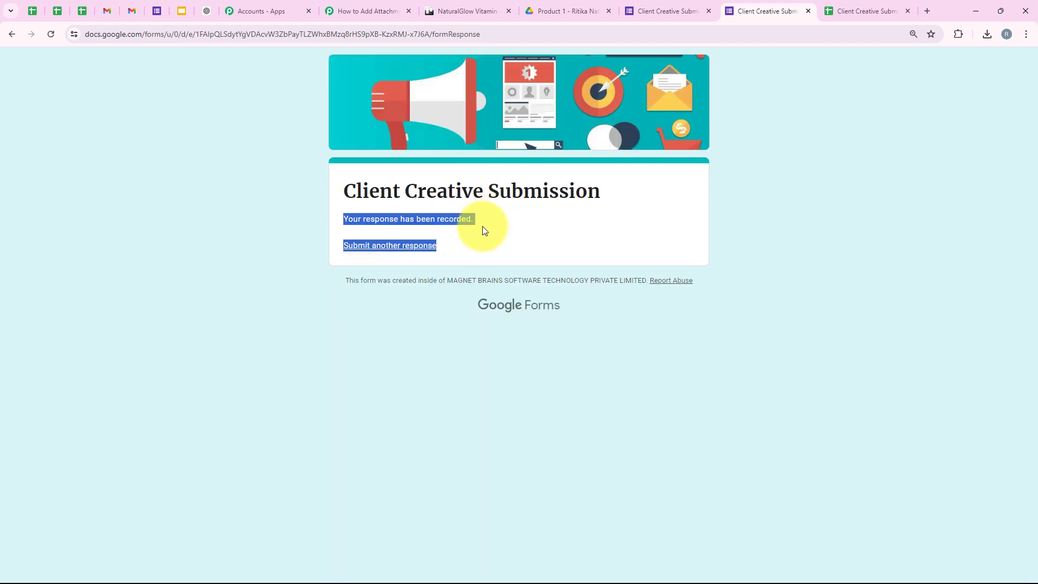
left_click(478, 226)
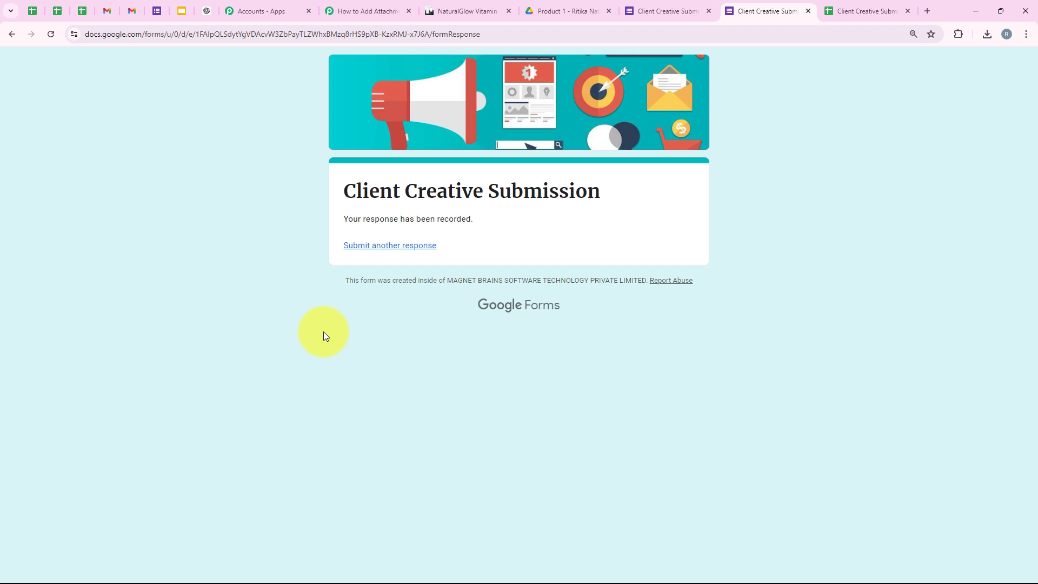
Step: Close the NaturalGlow card and open the FitFlex Smart Water Bottle Launch card to check its description
left_click(469, 9)
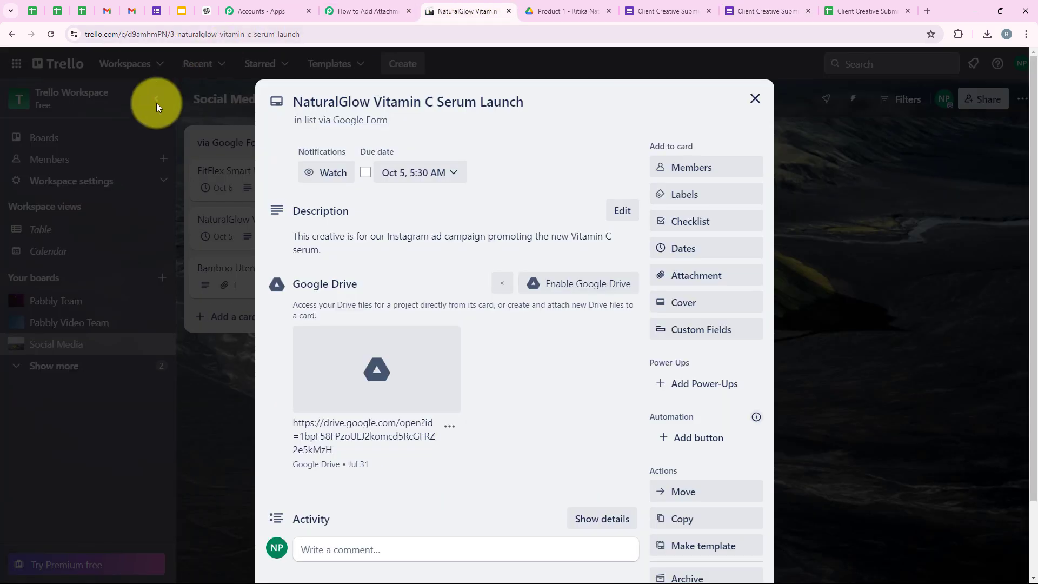
left_click(191, 121)
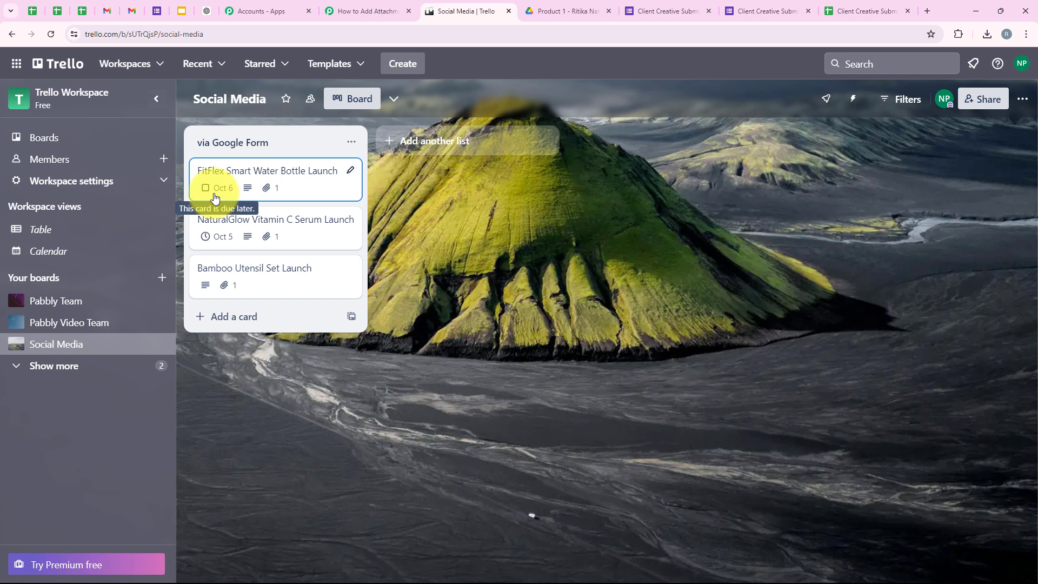
left_click(259, 177)
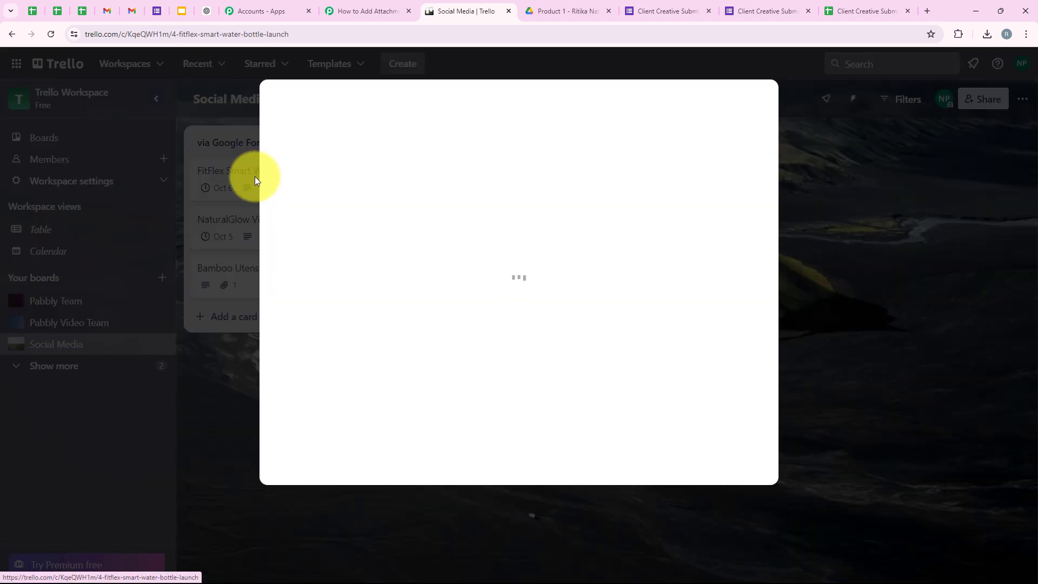
left_click_drag(329, 253, 290, 237)
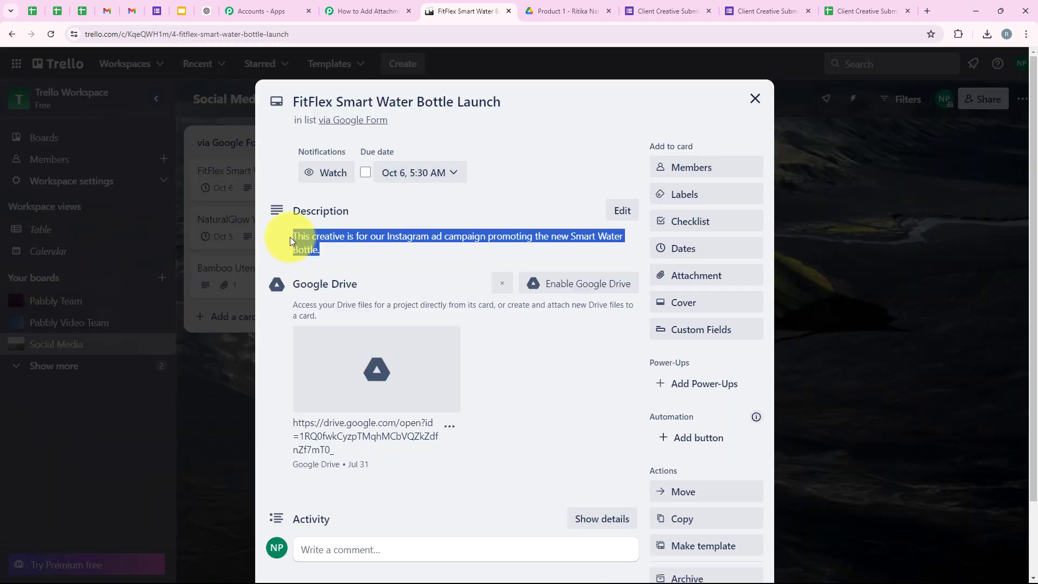
left_click(533, 399)
Step: Open the card's Product 2 Drive image, close that tab, and go back to the Pabbly workflow
left_click(336, 348)
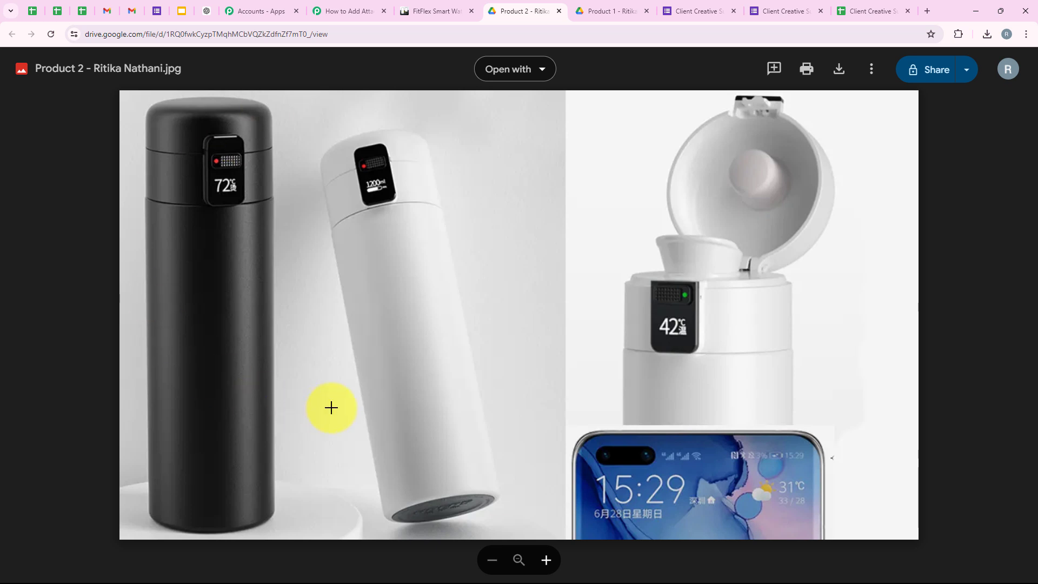
left_click(559, 11)
left_click(368, 10)
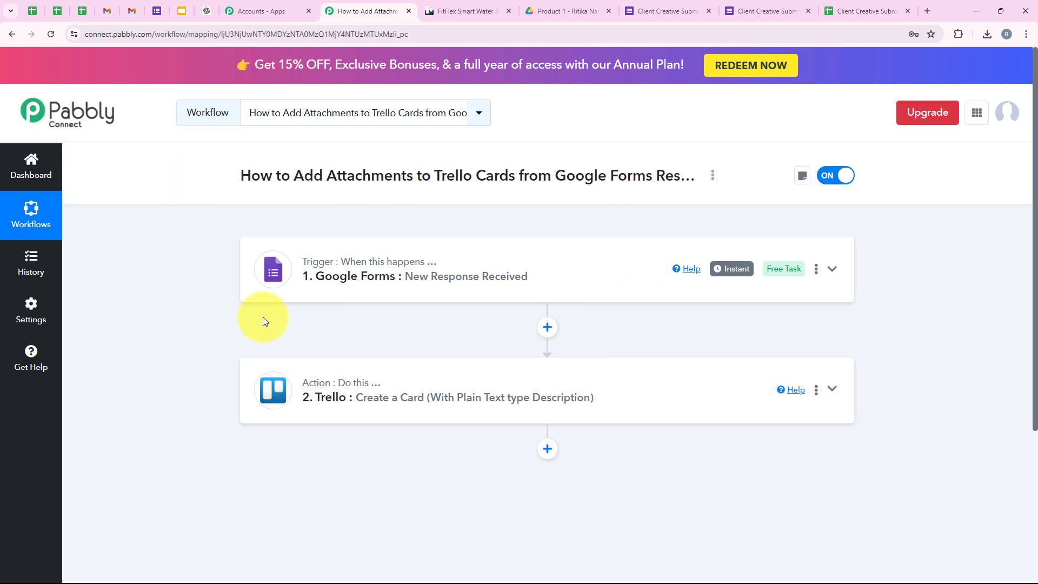
Step: Switch to the Client Creative Submission editor and scroll through its questions, including the optional Due Date
left_click(662, 11)
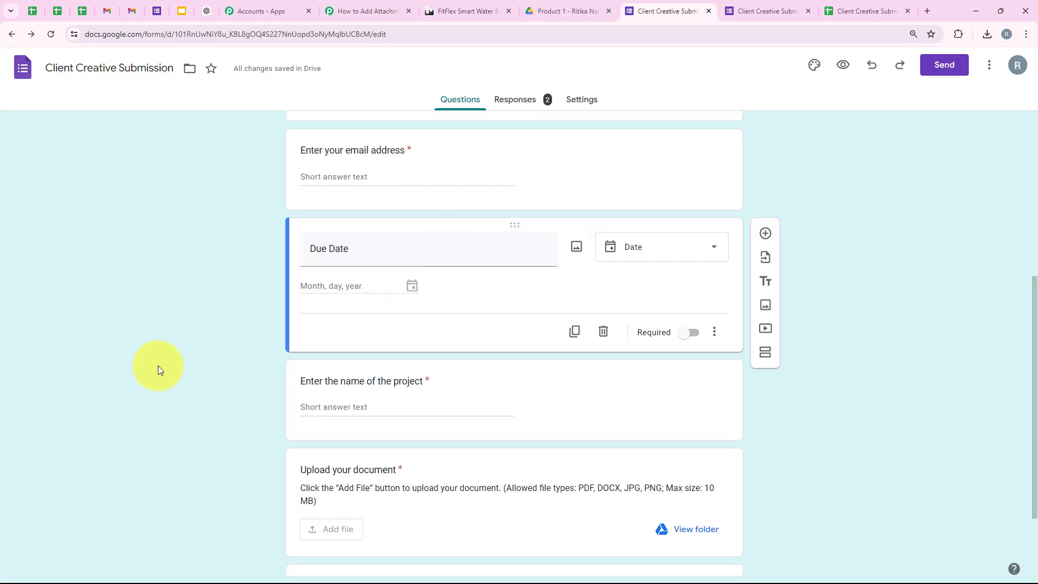
scroll(155, 366, "up", 1)
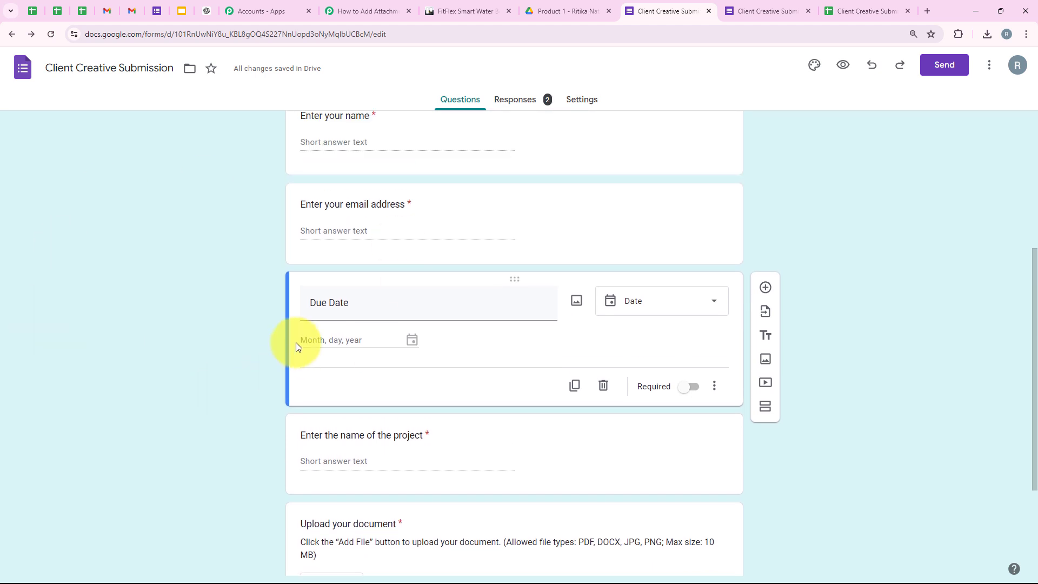
scroll(273, 276, "up", 2)
scroll(273, 280, "down", 5)
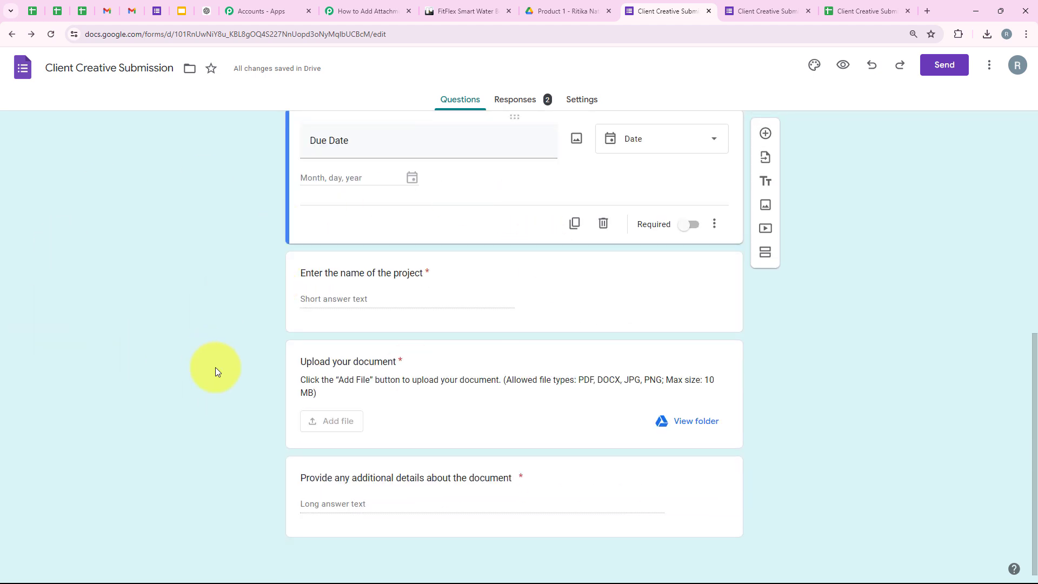
scroll(131, 344, "up", 6)
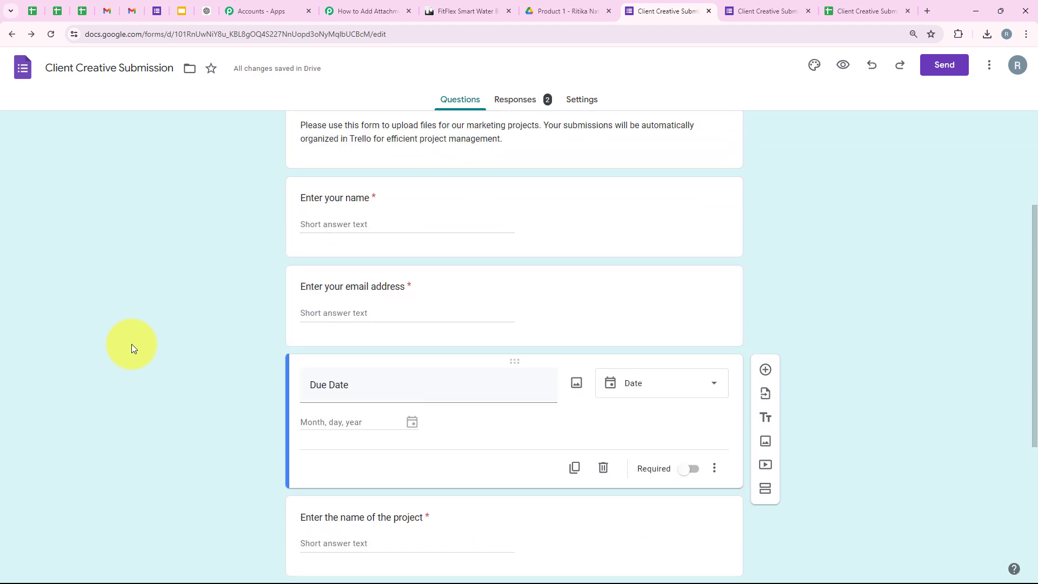
scroll(225, 336, "up", 2)
scroll(380, 204, "down", 7)
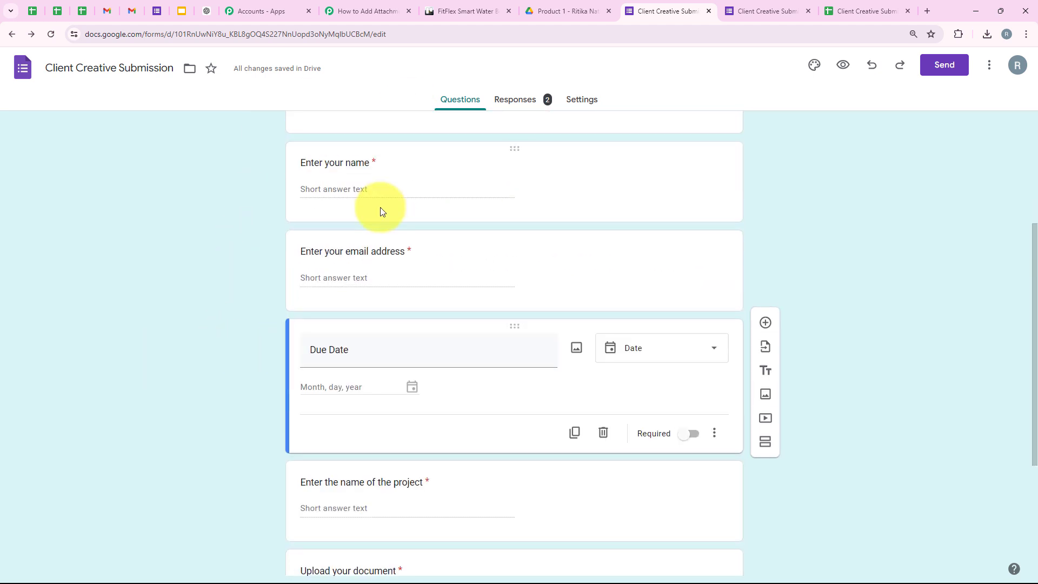
scroll(133, 358, "up", 5)
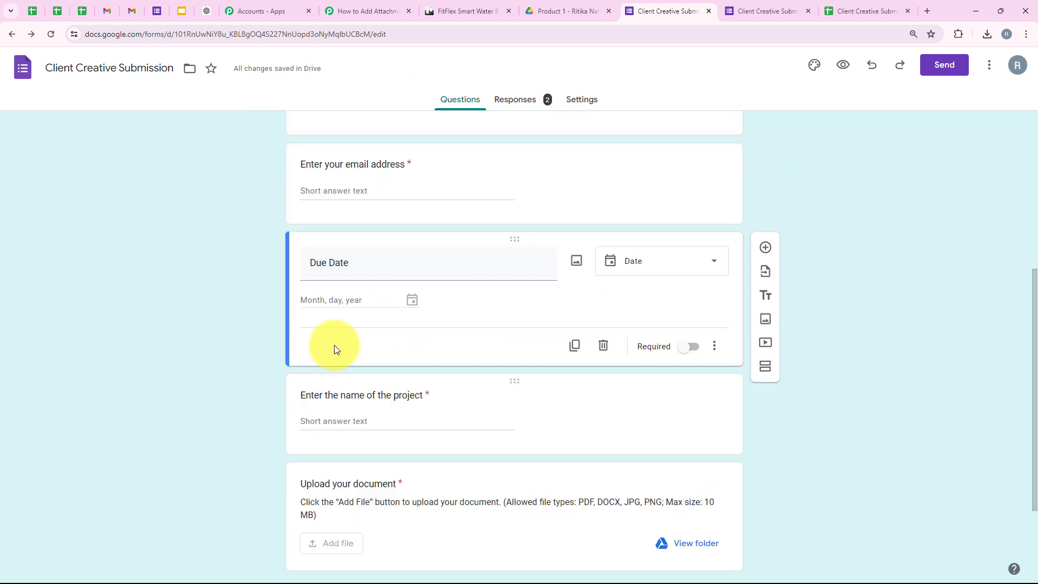
scroll(432, 223, "up", 3)
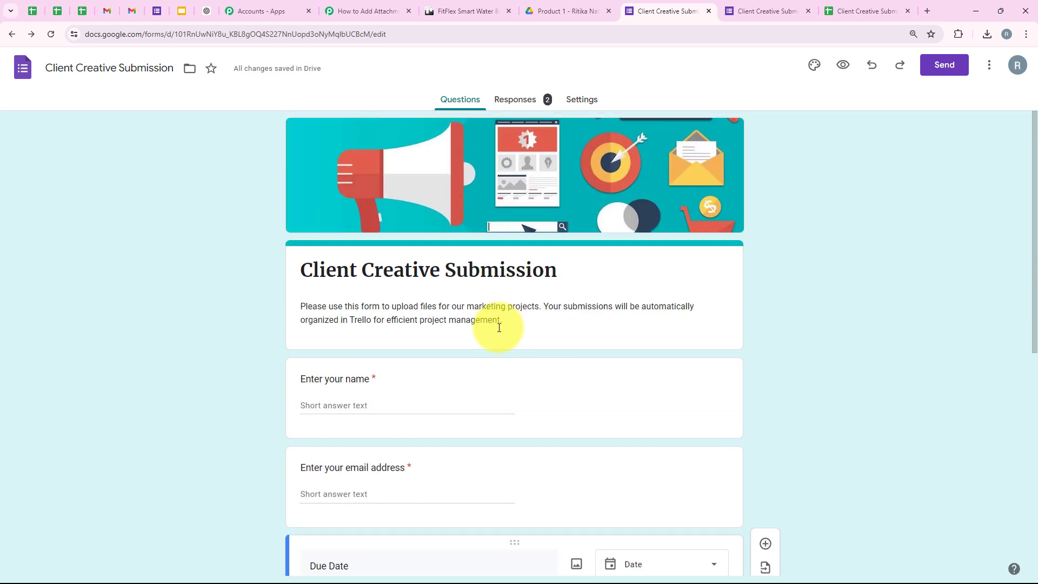
Step: In Trello, check the attachments on the NaturalGlow Vitamin C Serum Launch card
left_click(443, 6)
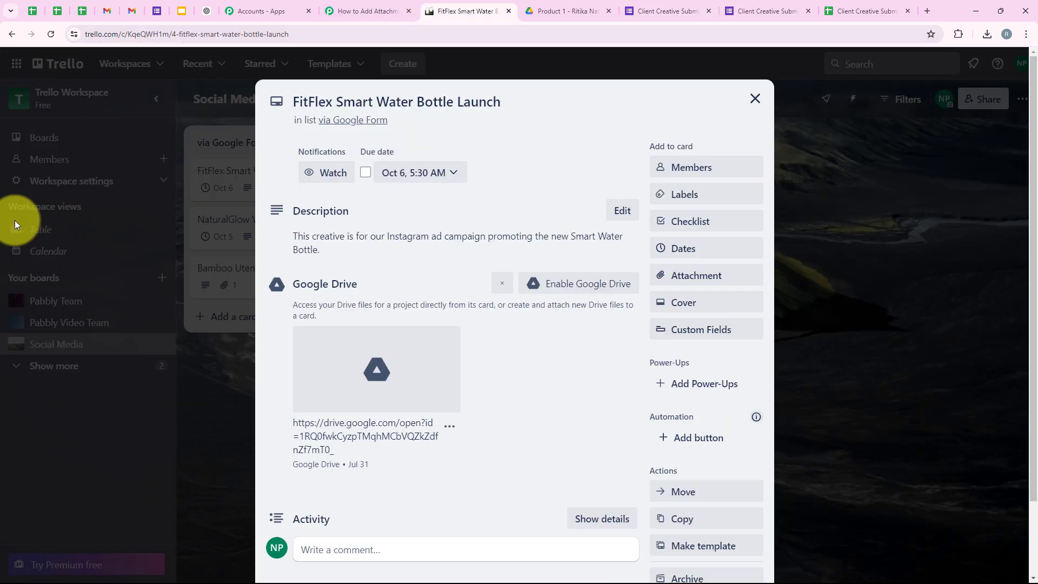
left_click(181, 255)
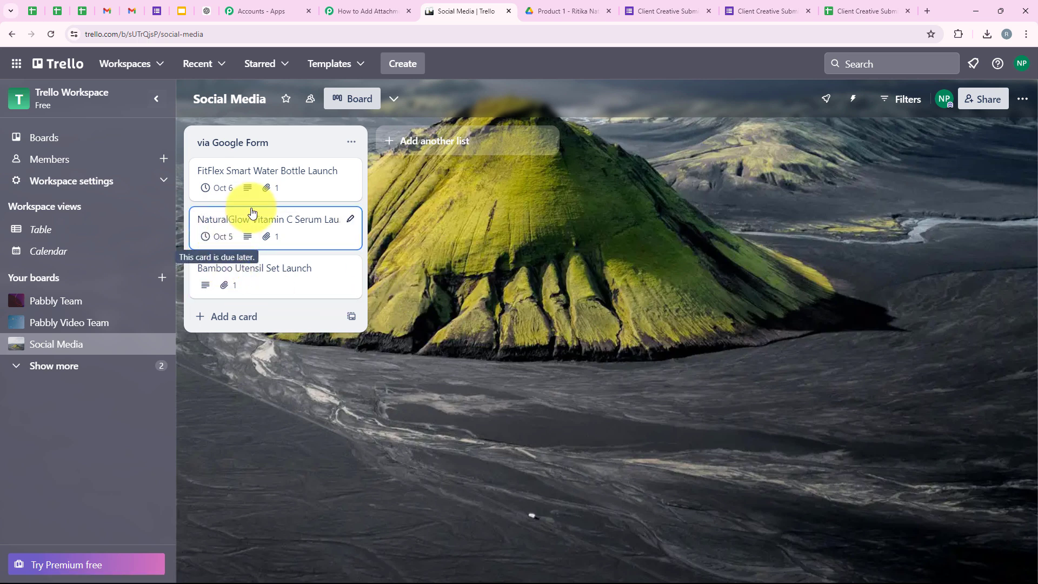
left_click(268, 233)
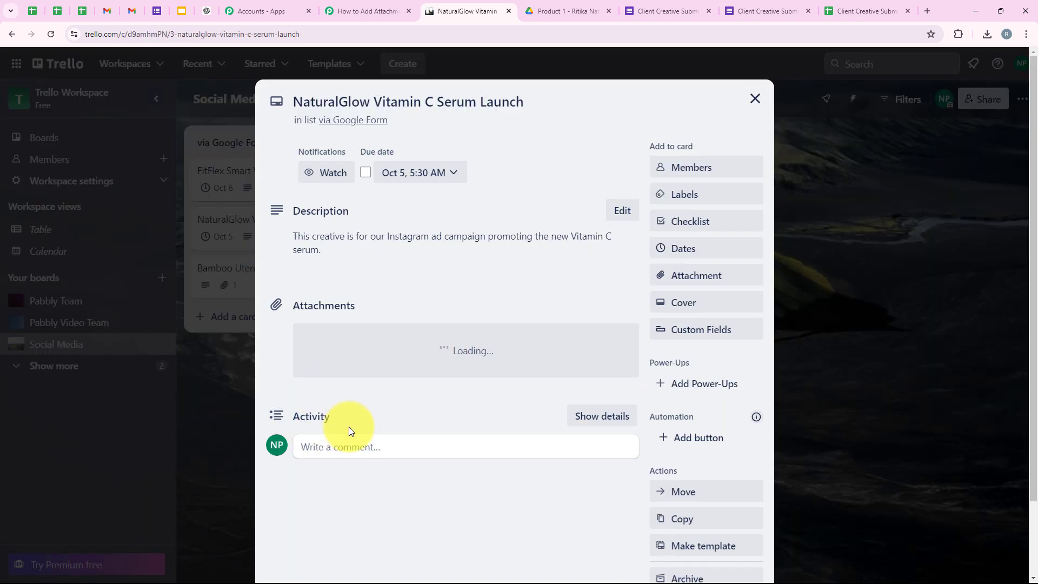
scroll(323, 273, "down", 1)
left_click(236, 320)
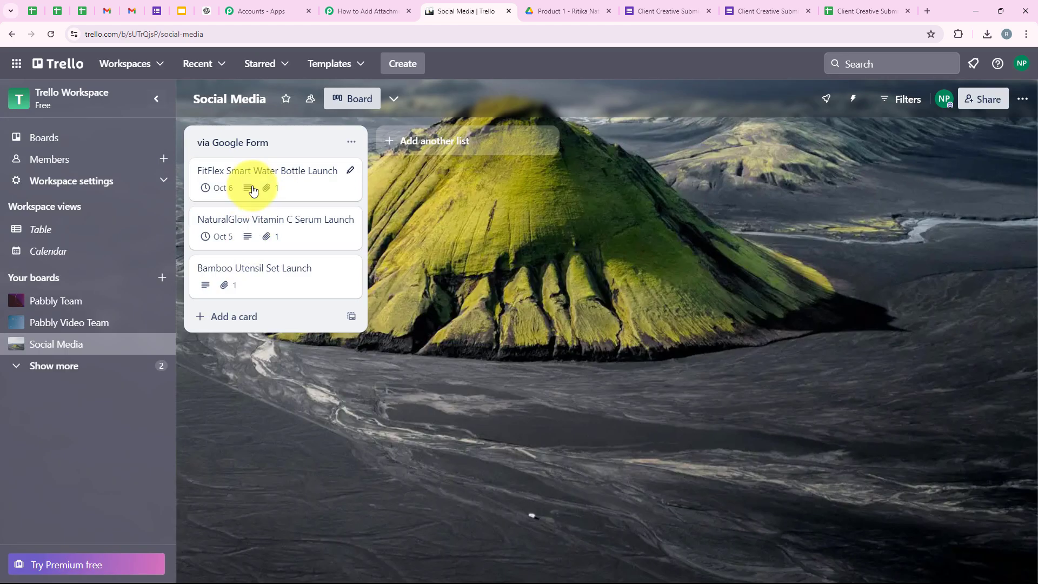
Step: Check the FitFlex Smart Water Bottle Launch card's attachments, then return to the Pabbly workflow
left_click(251, 189)
scroll(325, 319, "down", 1)
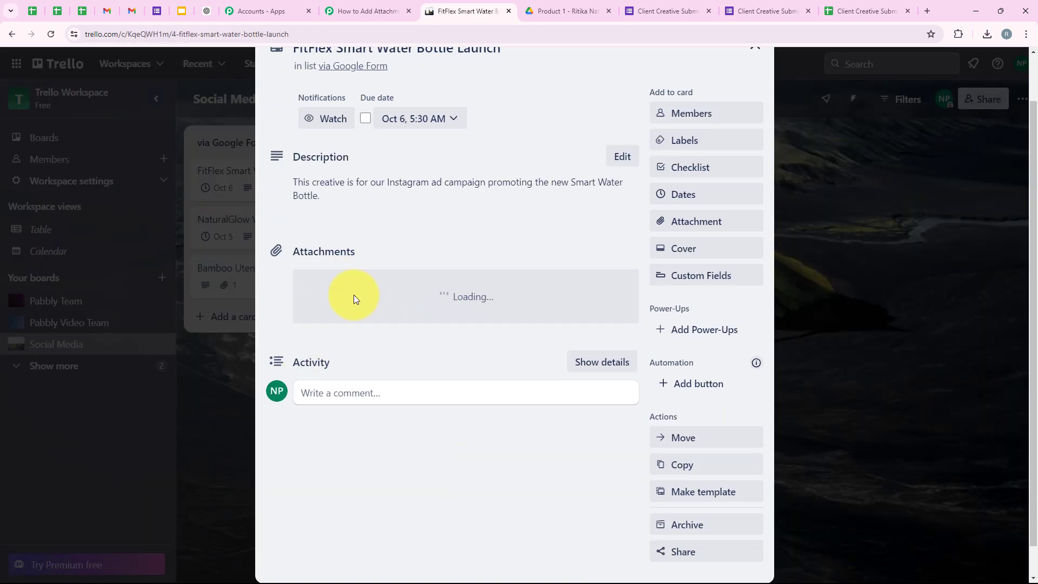
left_click(225, 389)
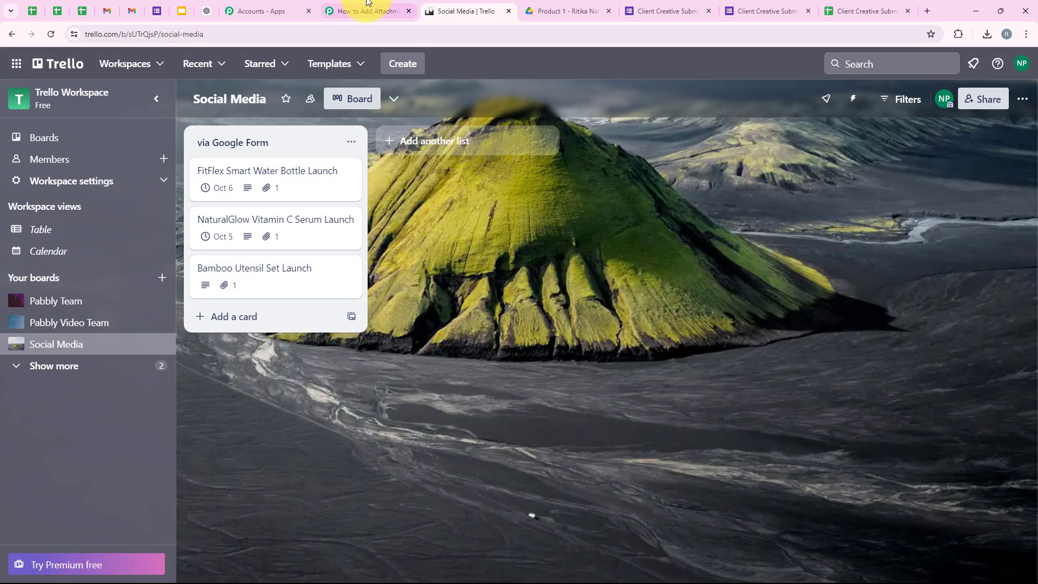
key("ctrl+shift+Tab")
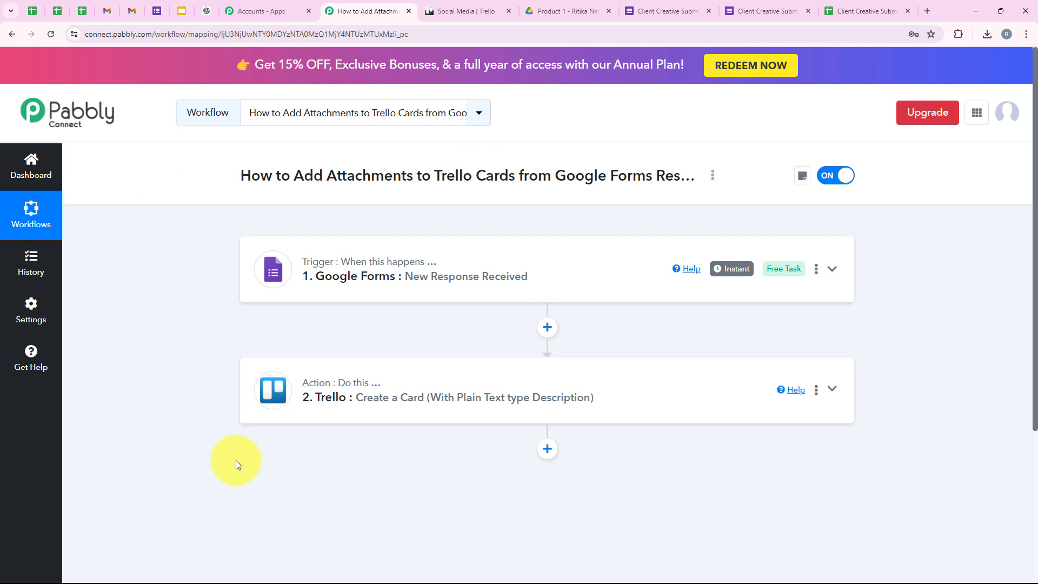